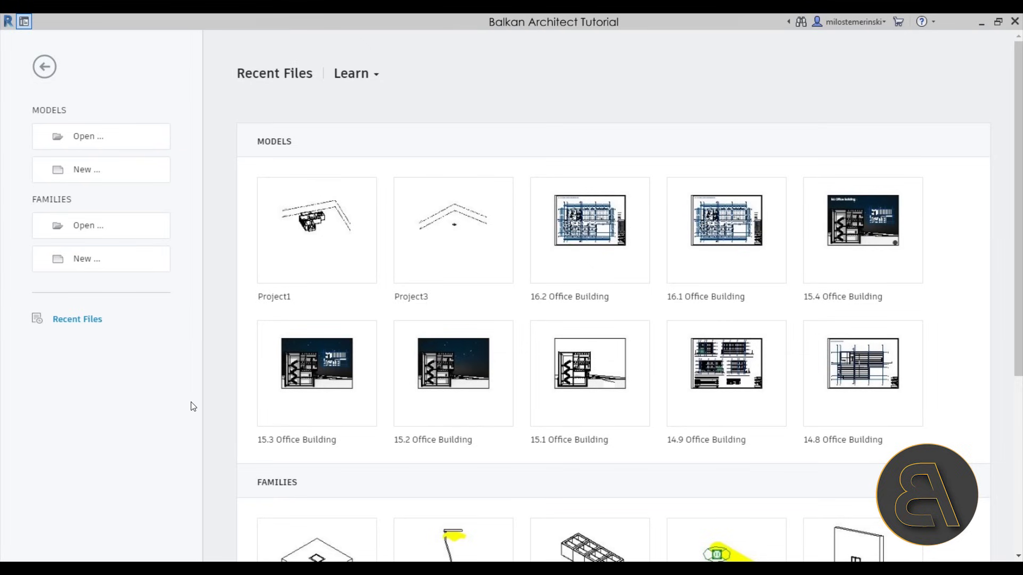
Step: Create a new project from the Balkan Architect Template - Metric template
click(94, 172)
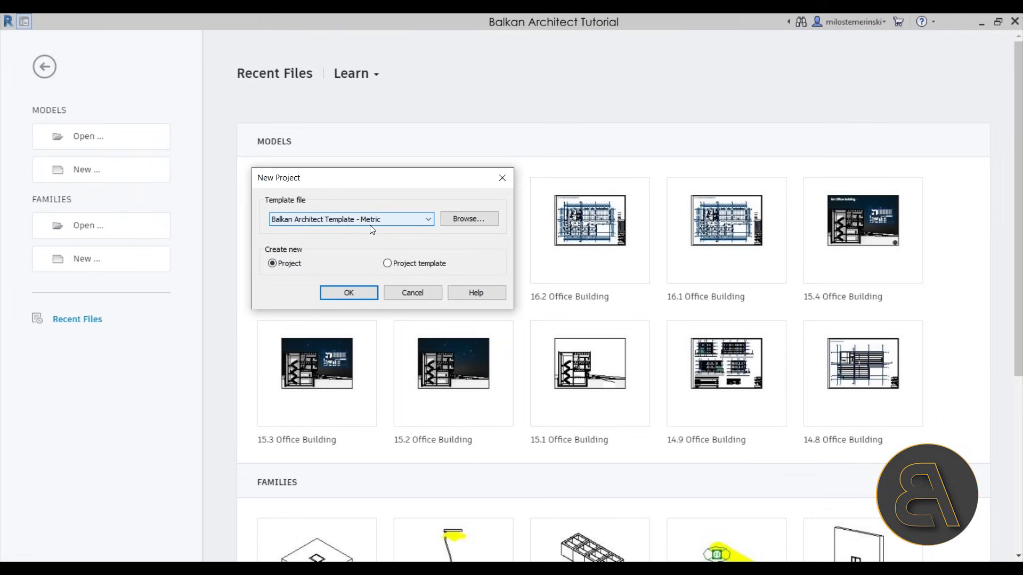
click(348, 293)
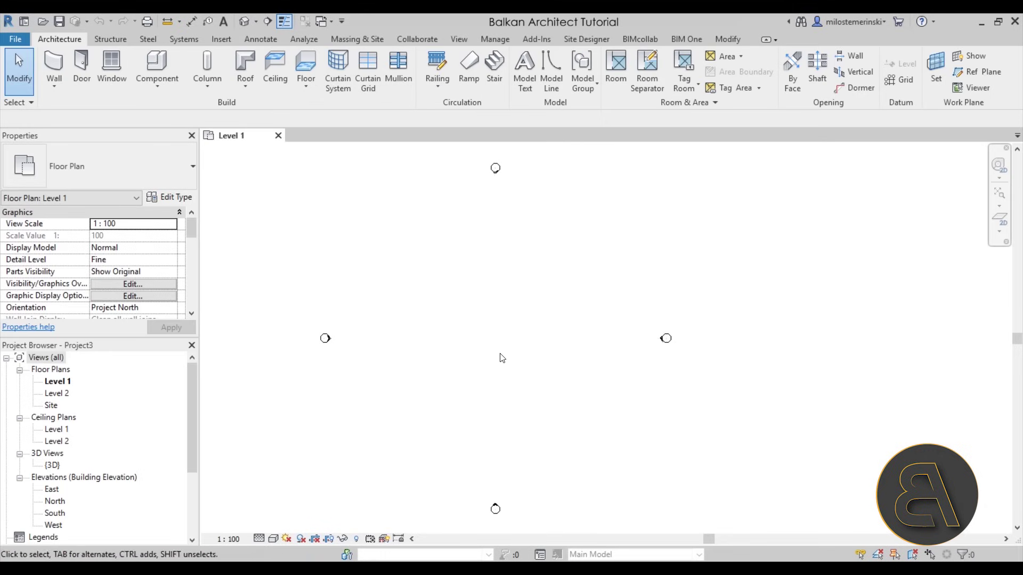
middle_drag(502, 358, 480, 361)
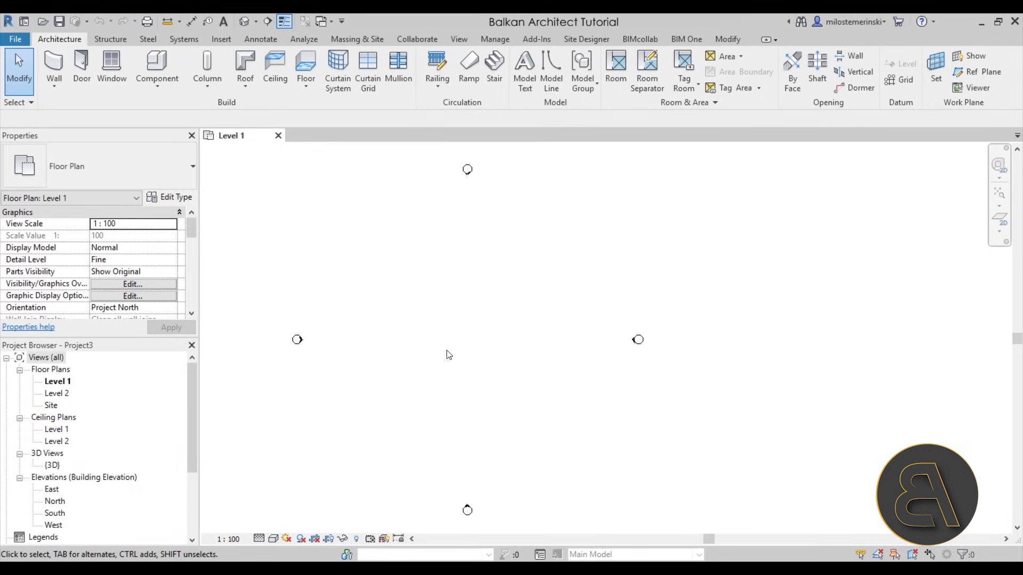
Step: Draw a rectangle of Generic - 400mm walls, about 4 by 7 m, between the elevation markers on Level 1
key(w)
key(a)
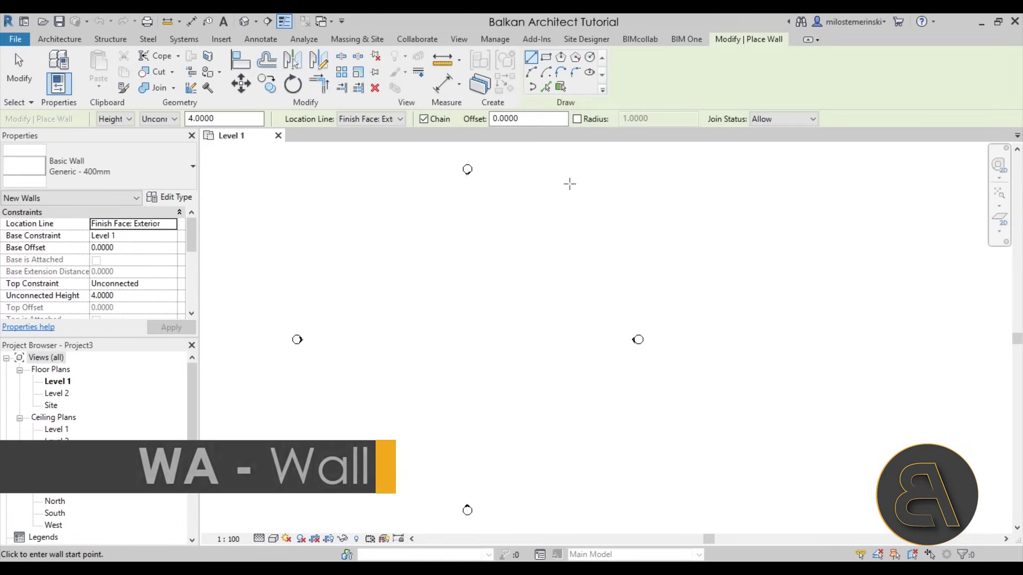
click(546, 57)
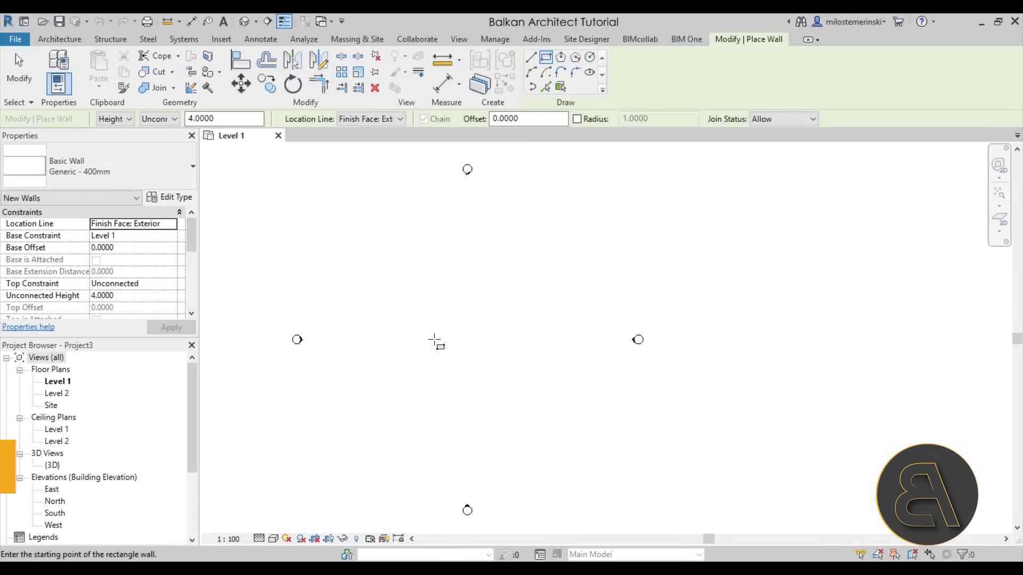
click(436, 330)
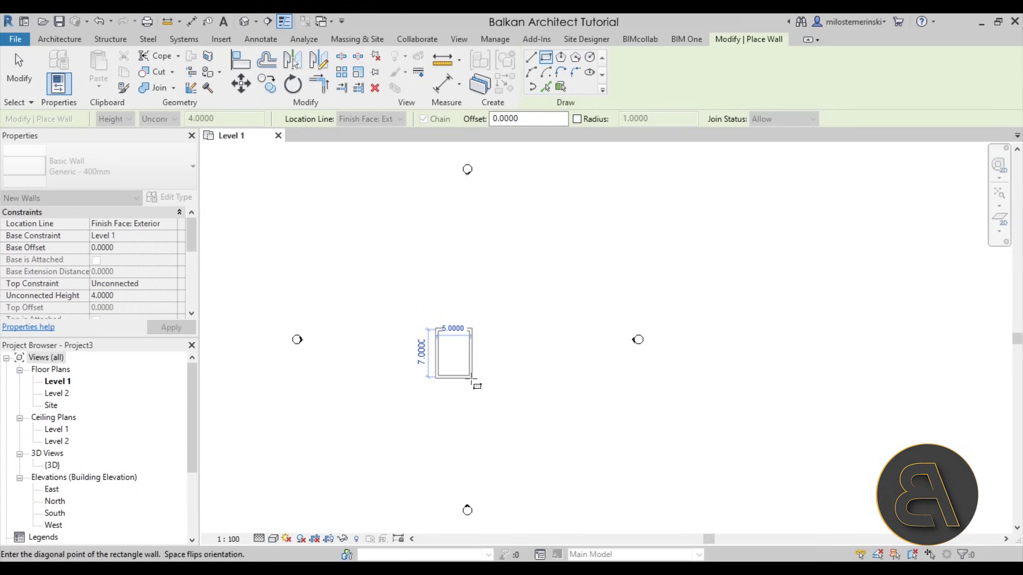
click(466, 377)
scroll(429, 313, up, 3)
key(Escape)
key(Escape)
middle_drag(498, 476, 494, 401)
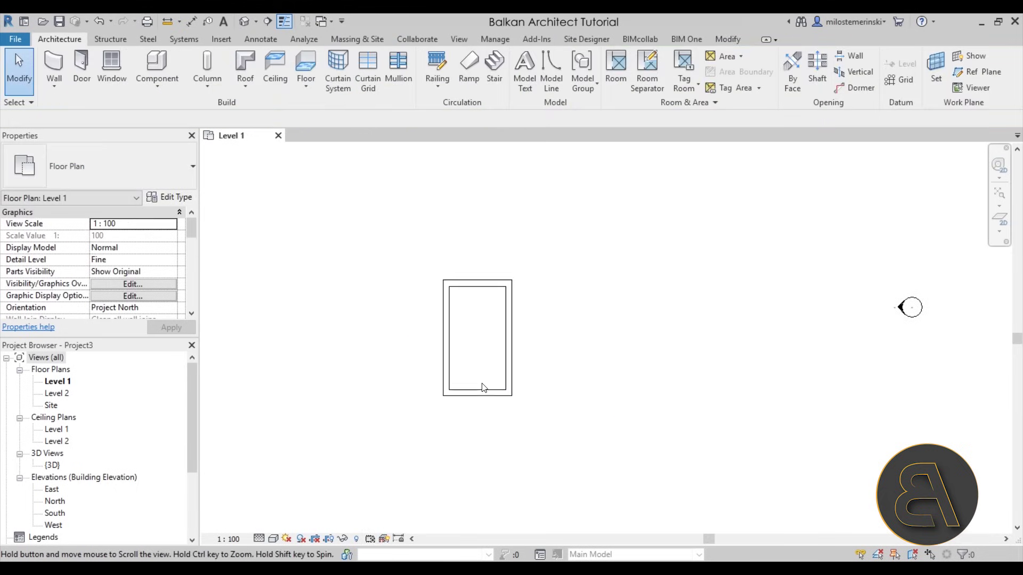
Step: Start a roof by footprint and move it to Level 2
click(247, 67)
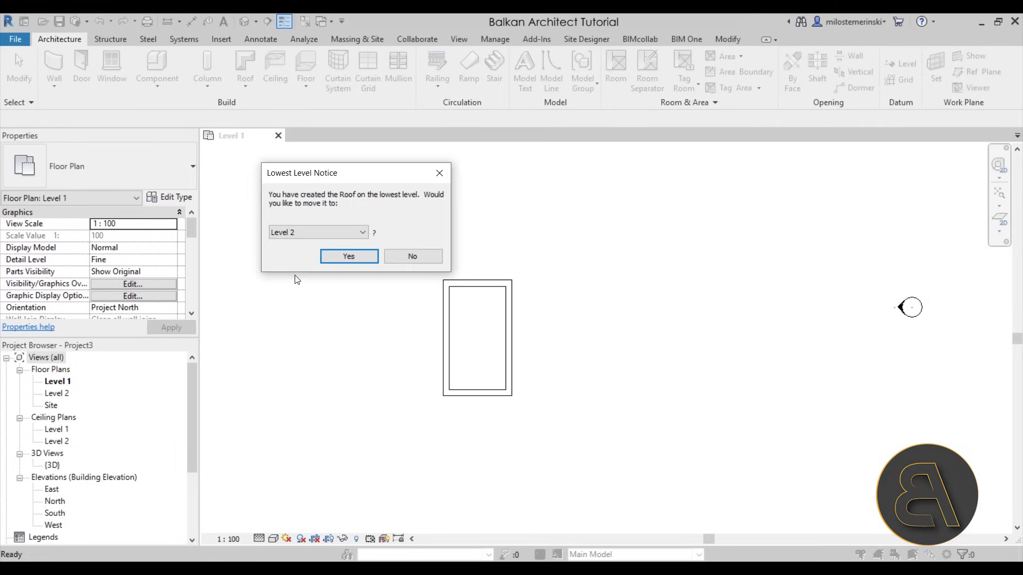
drag(330, 177, 284, 169)
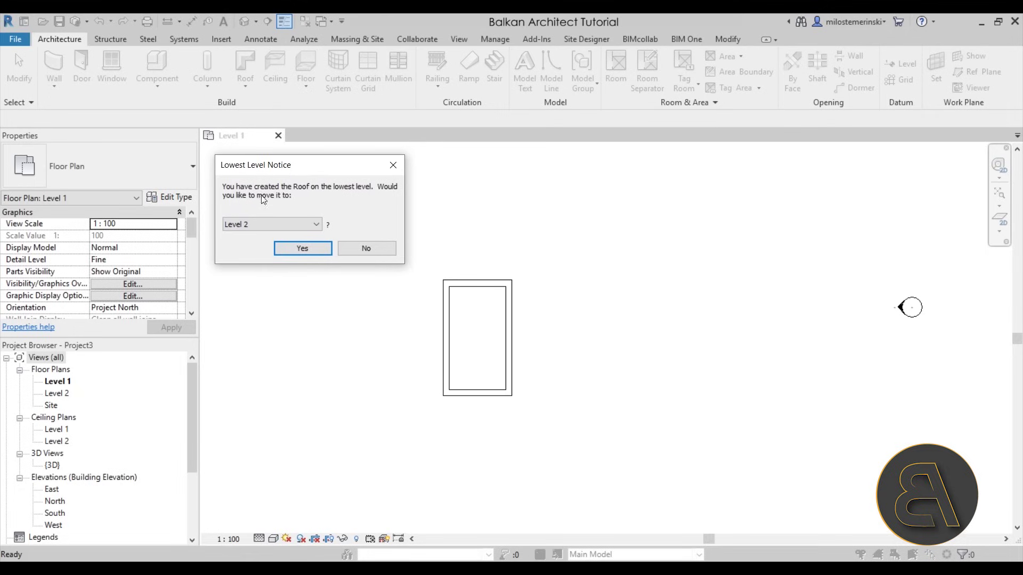
click(228, 224)
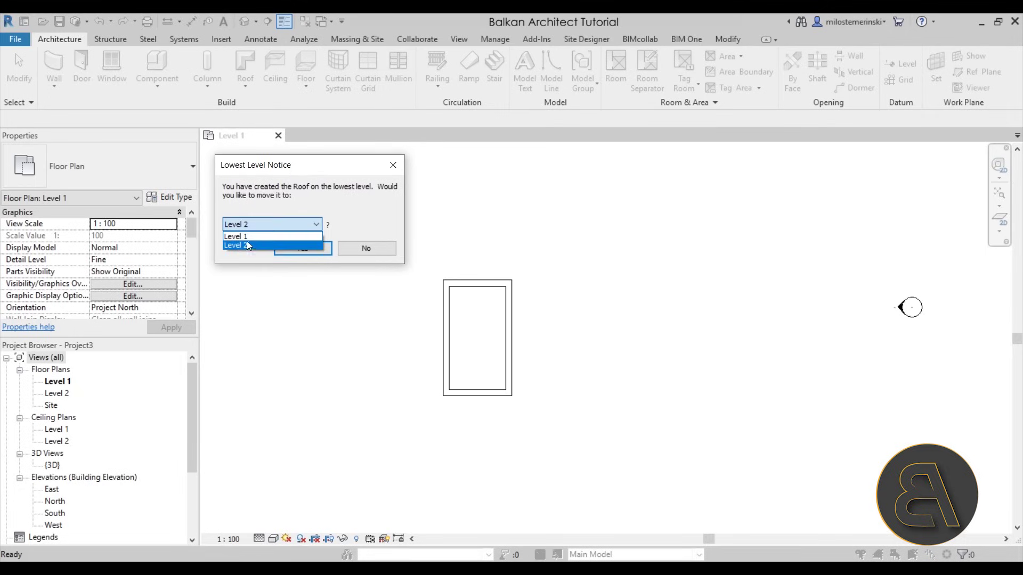
click(247, 244)
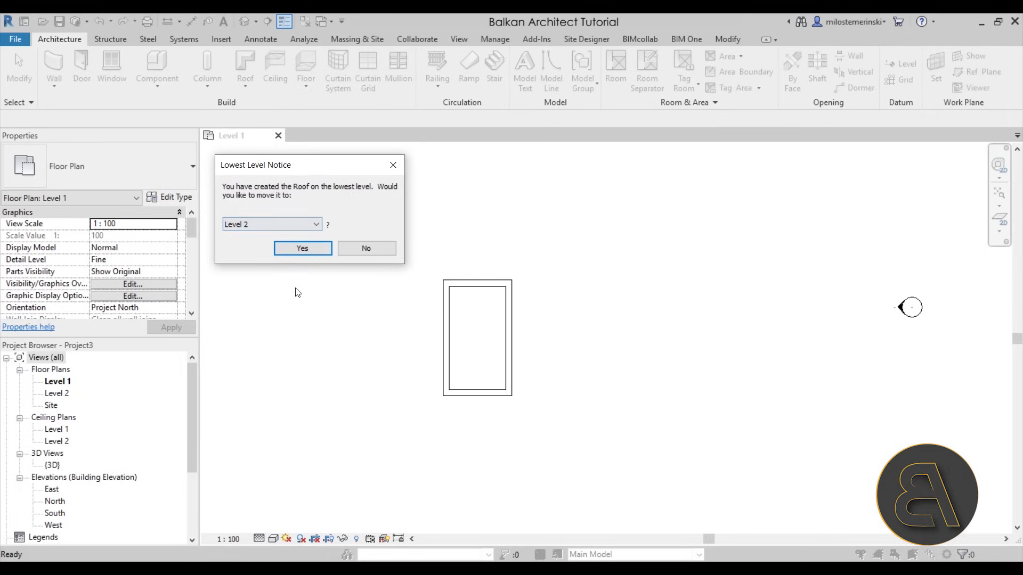
click(290, 249)
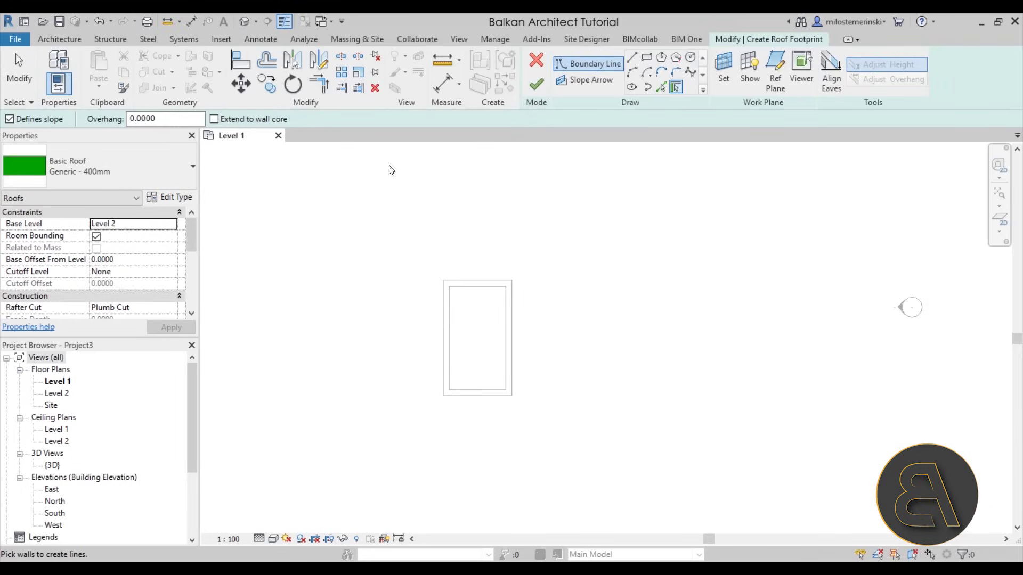
Step: Set the roof overhang to 0.5 m and pick all four walls as the footprint boundary
double_click(160, 118)
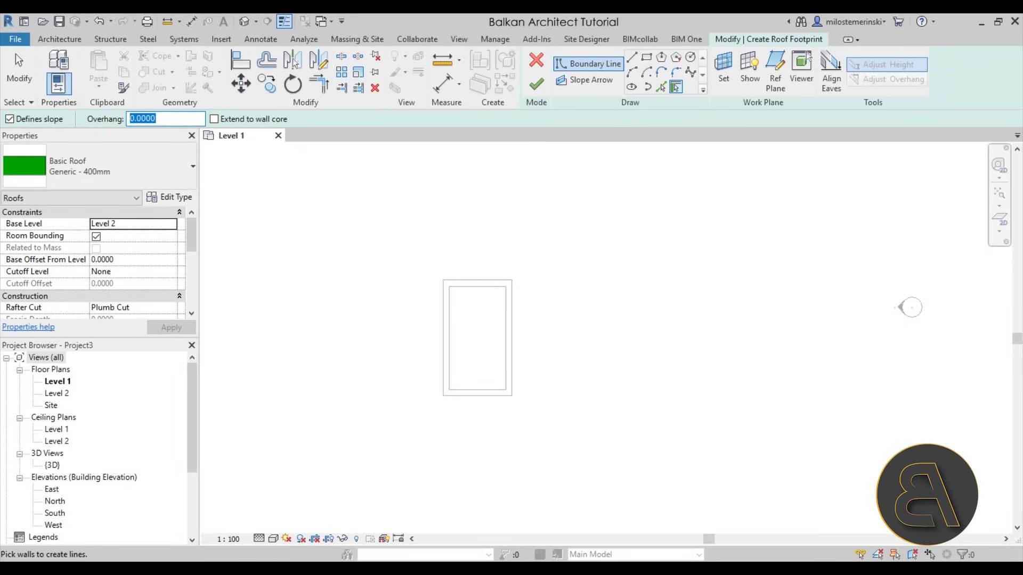
text(.5)
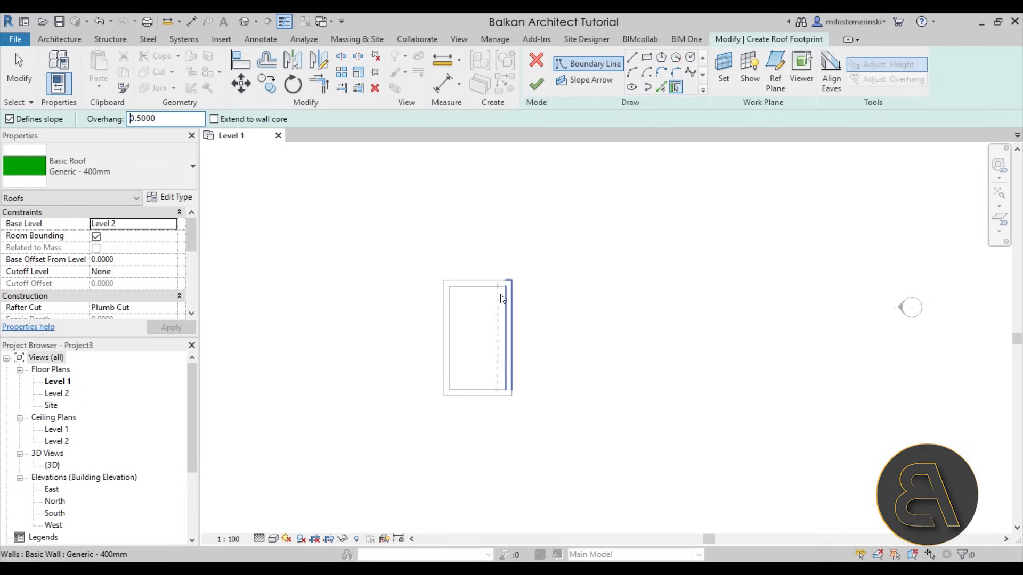
click(469, 282)
click(453, 320)
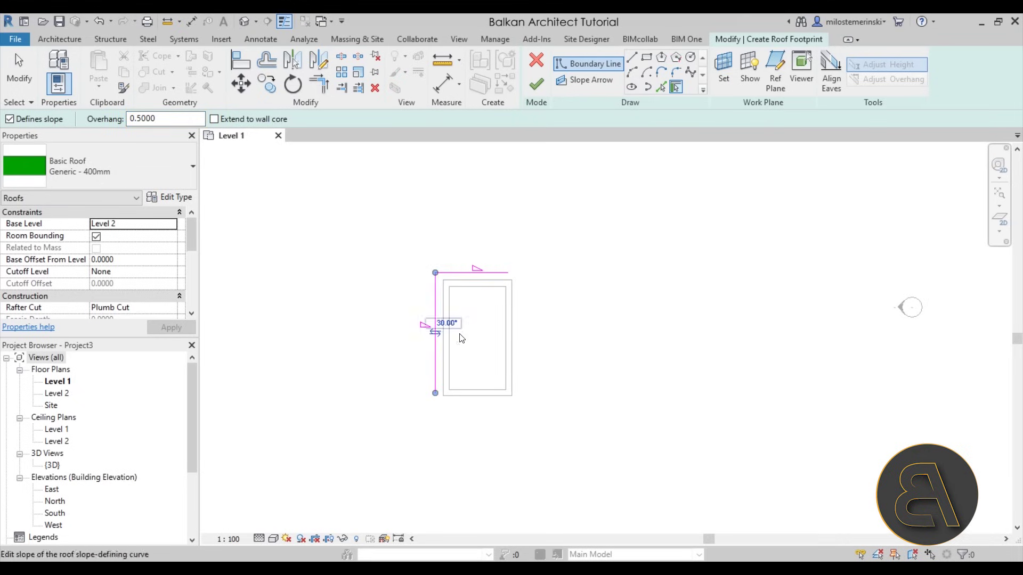
click(482, 396)
click(512, 351)
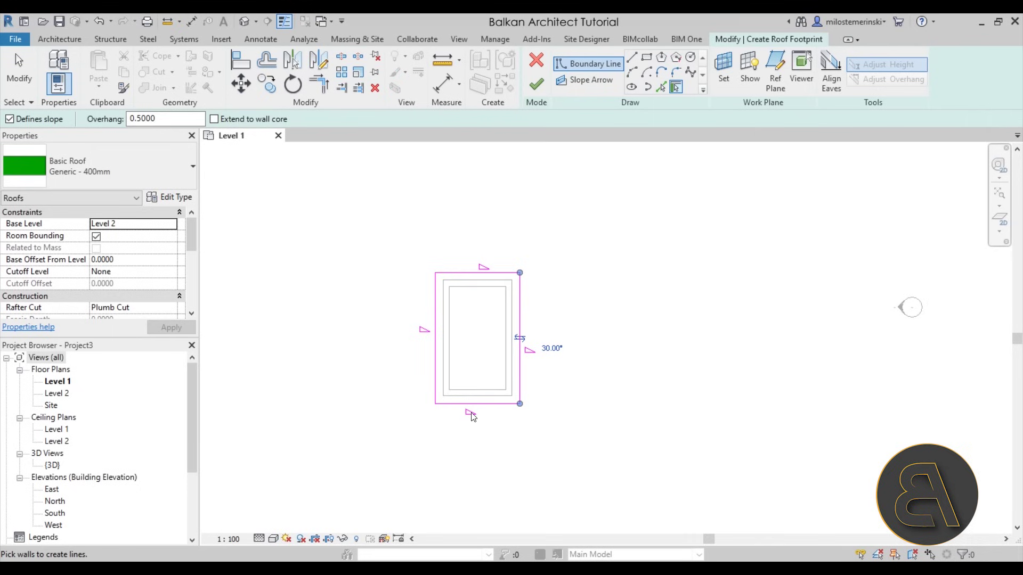
key(Escape)
key(Escape)
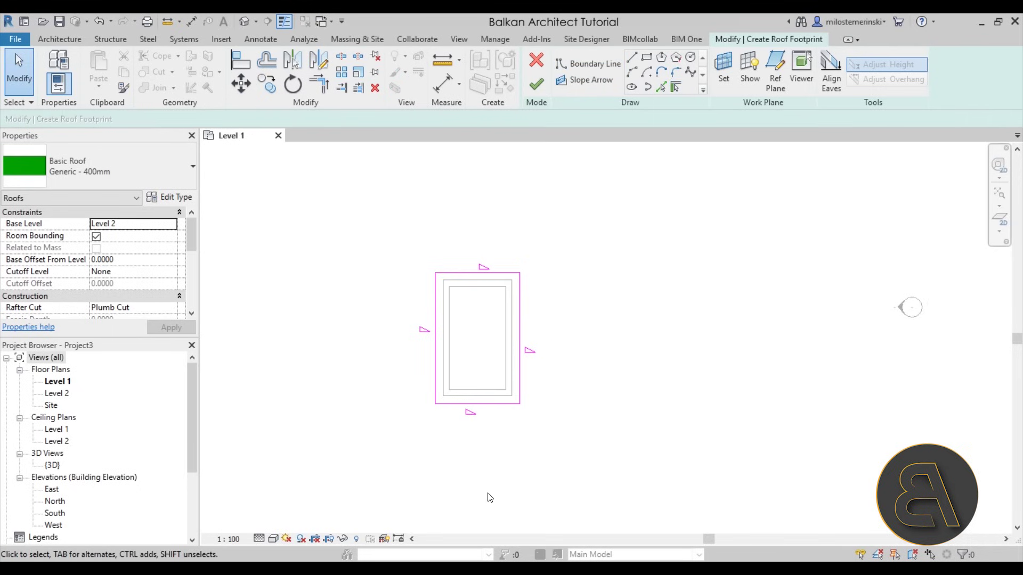
Step: Remove the slope from the two short boundary lines, finish the roof and attach the walls to it
drag(475, 446, 467, 238)
scroll(466, 264, up, 1)
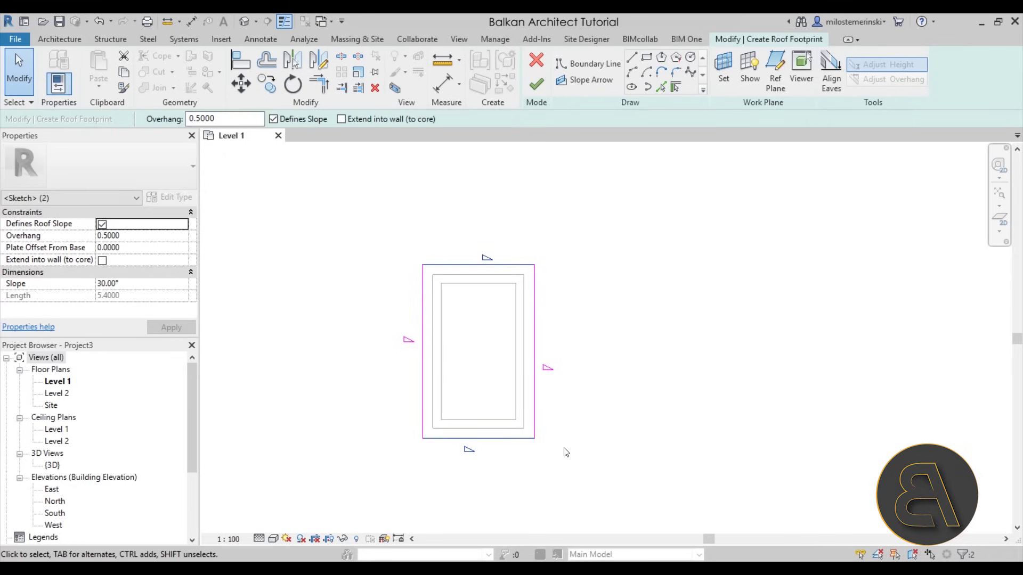
click(302, 120)
click(539, 86)
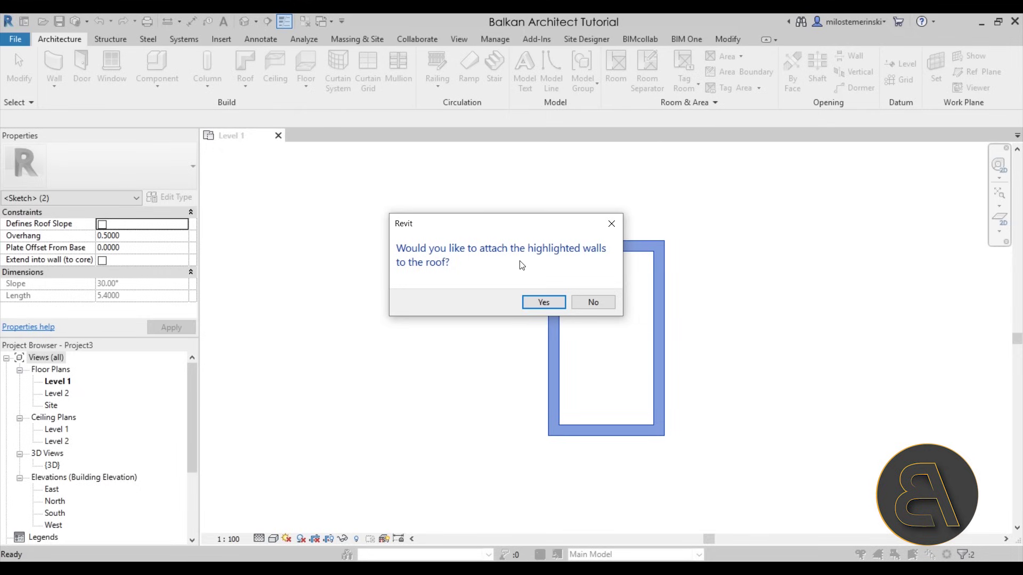
click(543, 302)
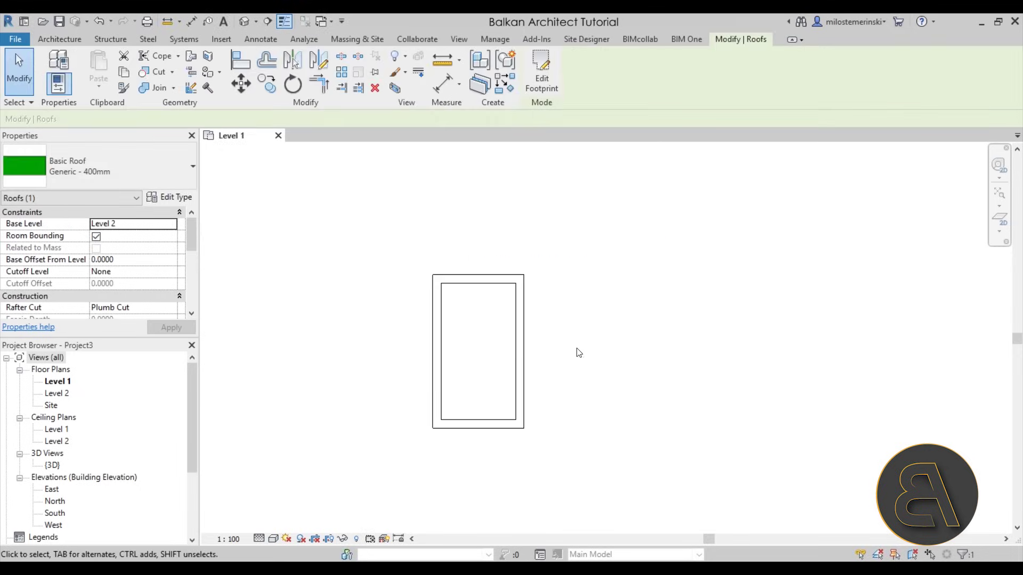
Step: Open the default 3D view and turn the house to face its back and left sides
click(456, 333)
click(243, 21)
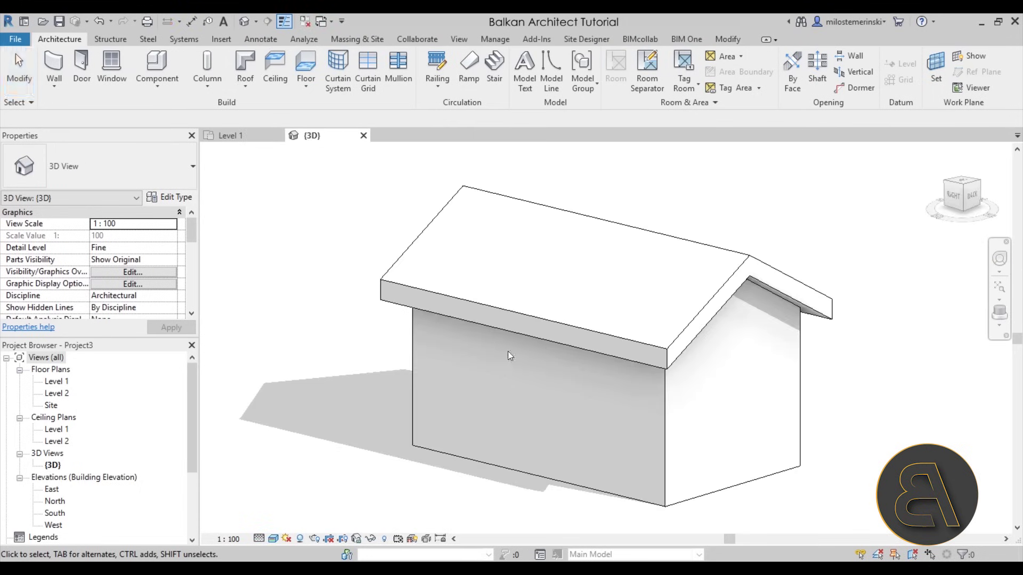
shift+middle_drag(652, 449, 609, 434)
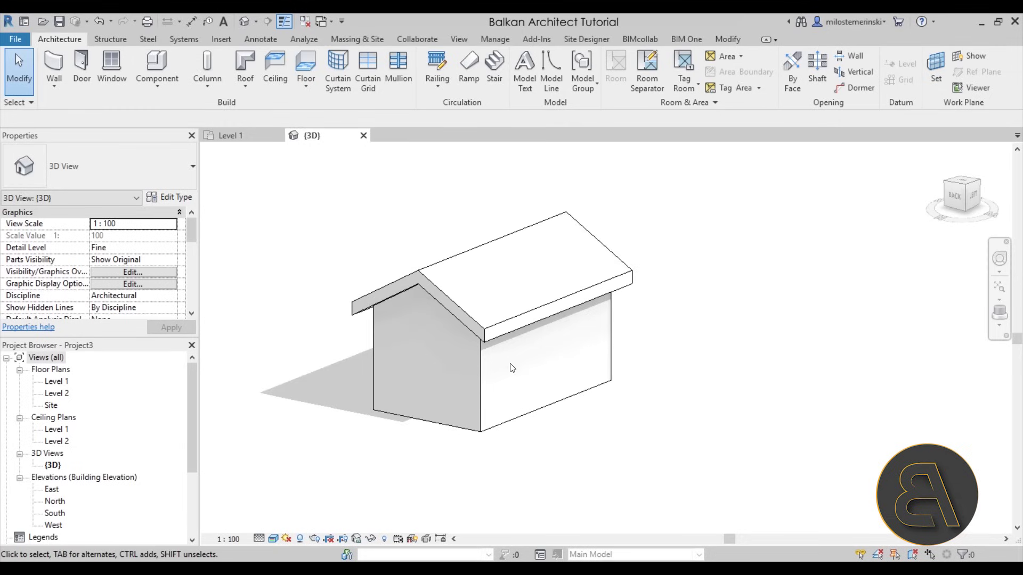
scroll(535, 343, up, 2)
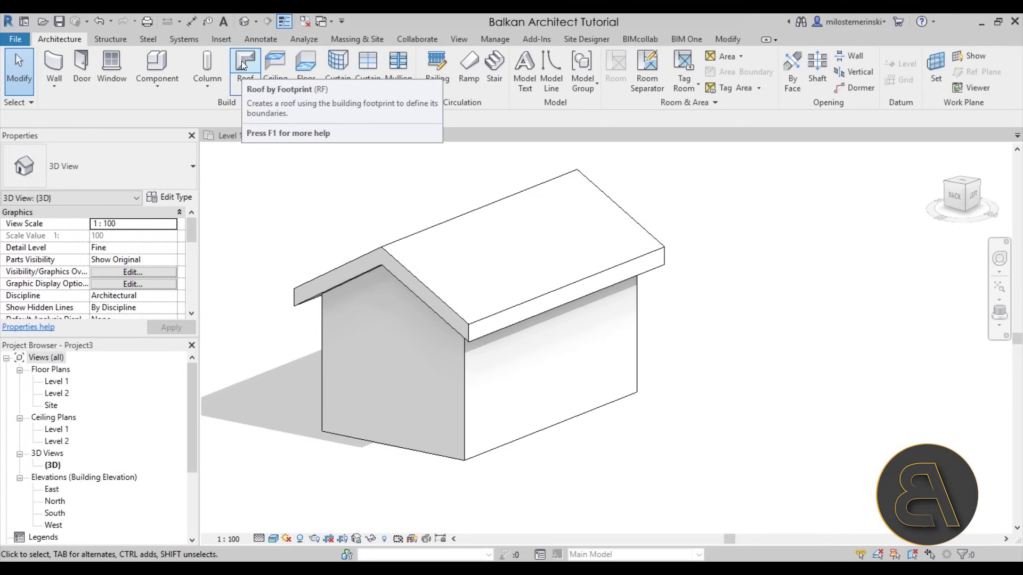
Step: Start a roof gutter and set its type's profile to M_Gutter - Bevel : 150 x150mm
click(241, 89)
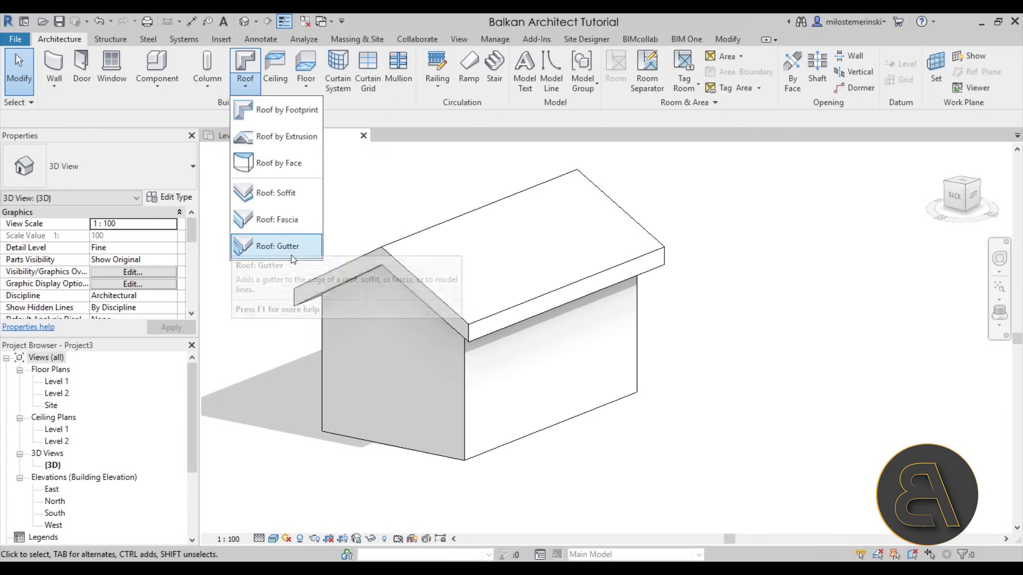
click(258, 249)
click(35, 176)
click(98, 174)
click(98, 175)
click(172, 189)
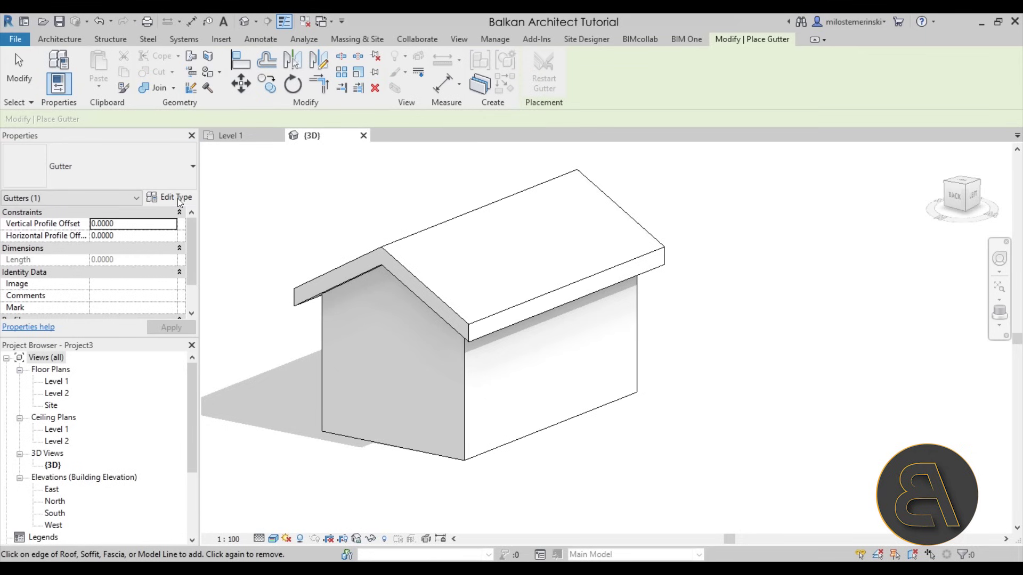
click(170, 197)
click(374, 231)
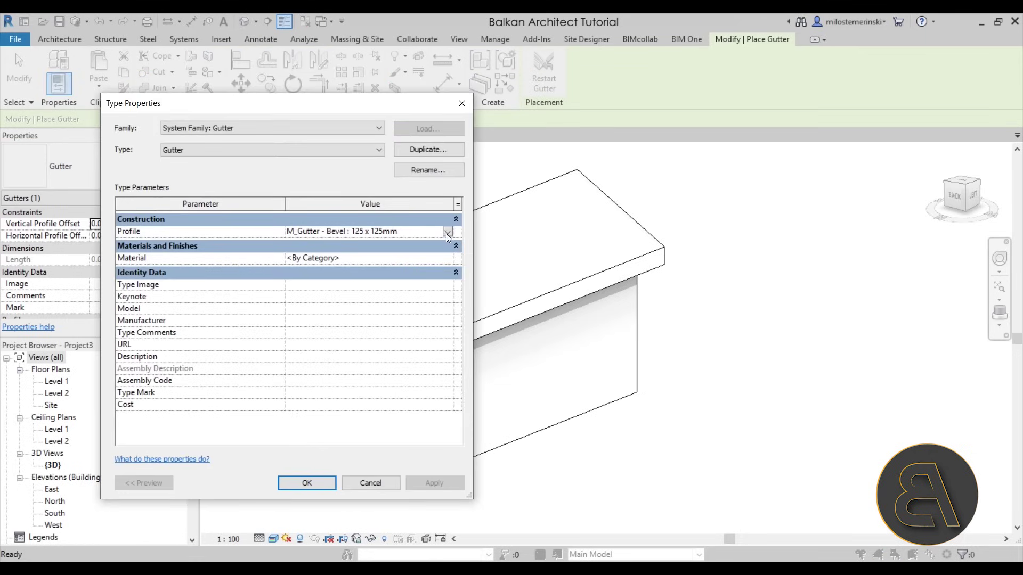
click(446, 235)
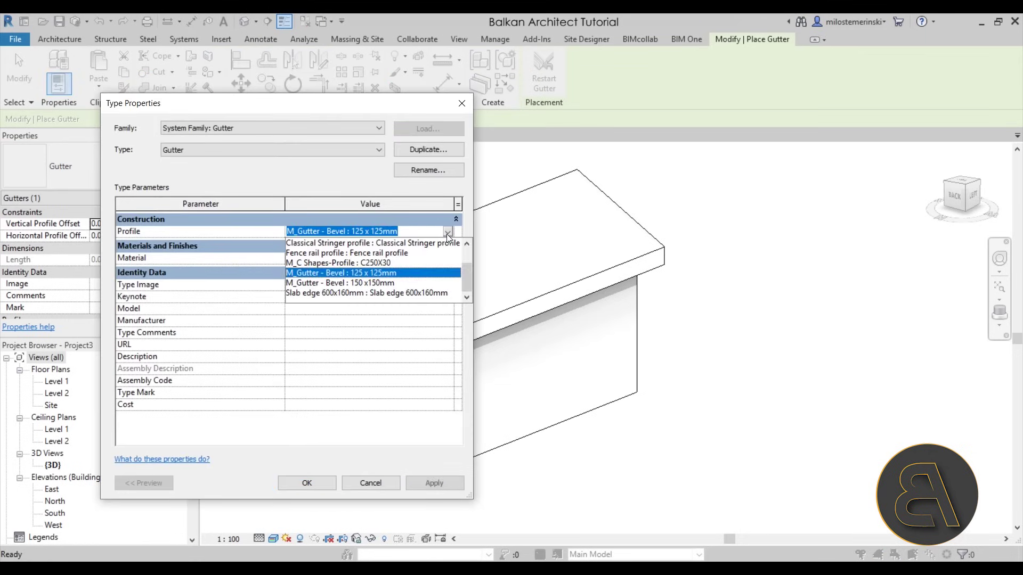
click(375, 283)
click(434, 483)
click(307, 481)
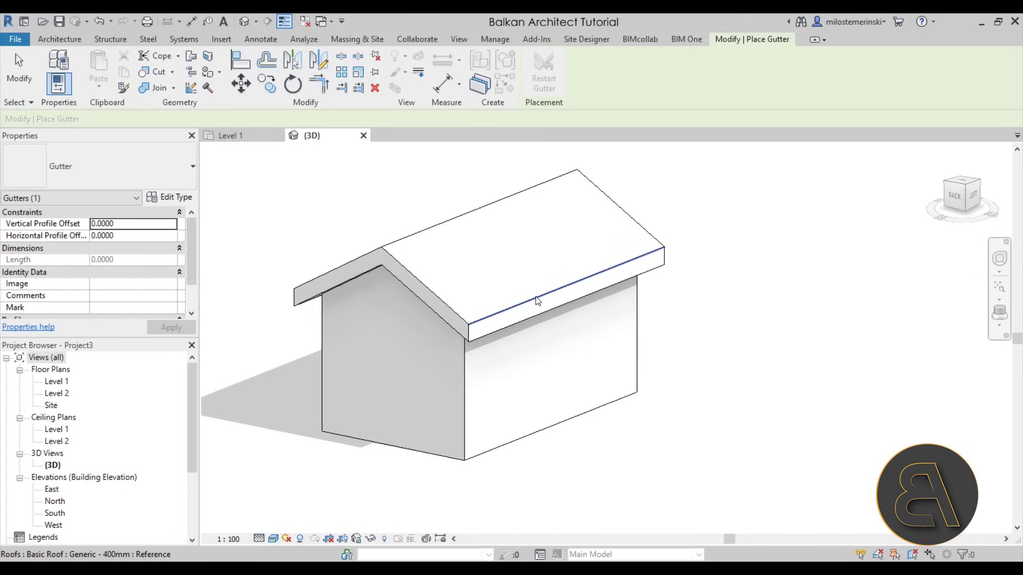
Step: Place the gutter along the upper edge of the roof's long eave
scroll(536, 301, up, 4)
scroll(534, 304, down, 2)
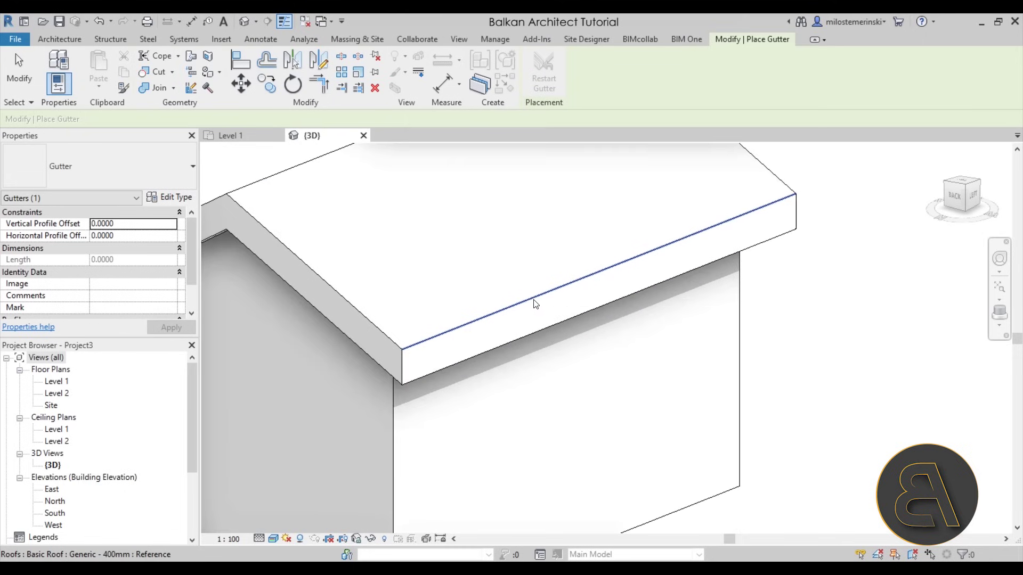
click(457, 334)
scroll(422, 359, up, 3)
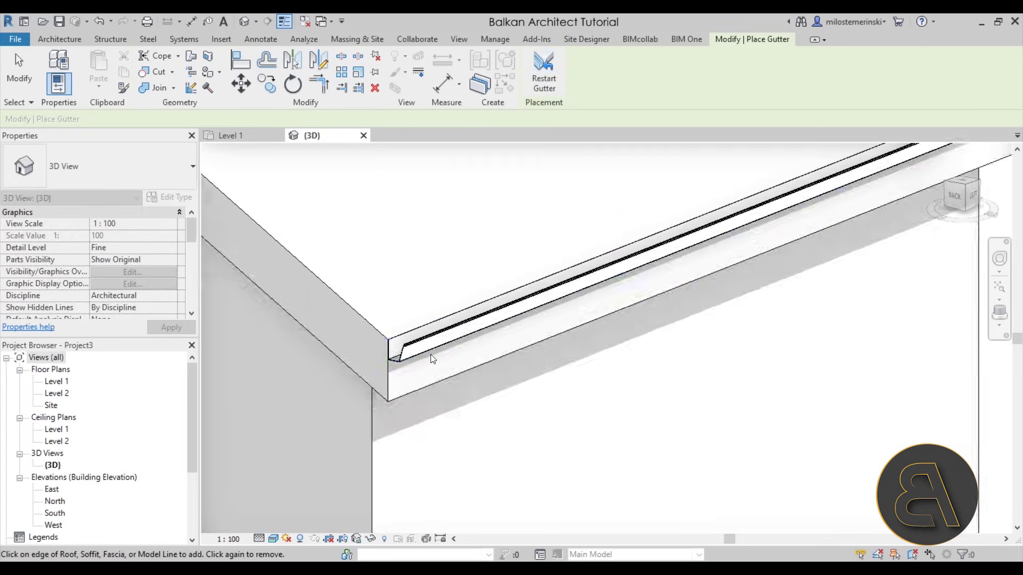
key(Escape)
key(Escape)
scroll(355, 279, down, 1)
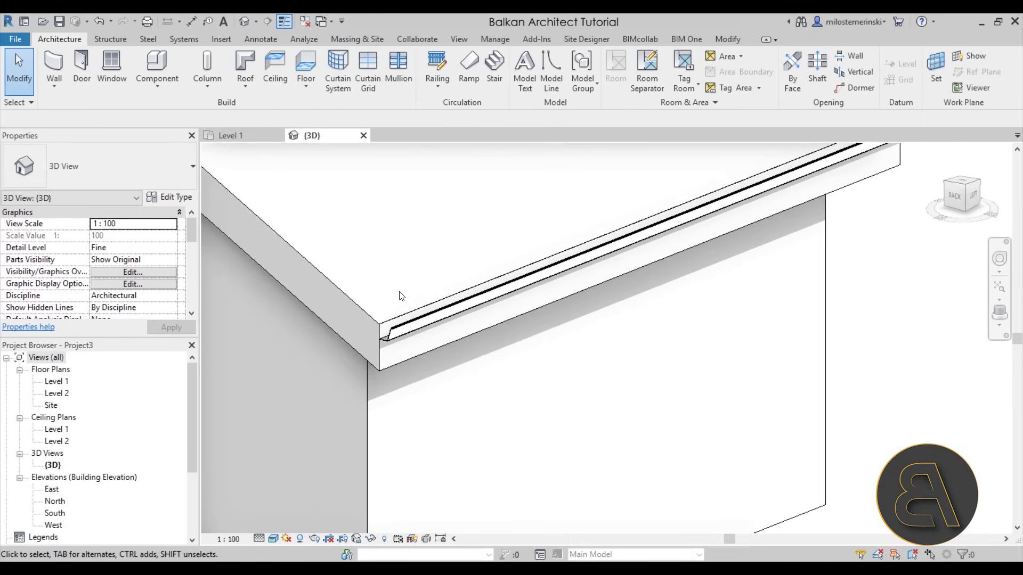
Step: Set the eave gutter's Vertical Profile Offset to 0.05 m
scroll(393, 393, up, 2)
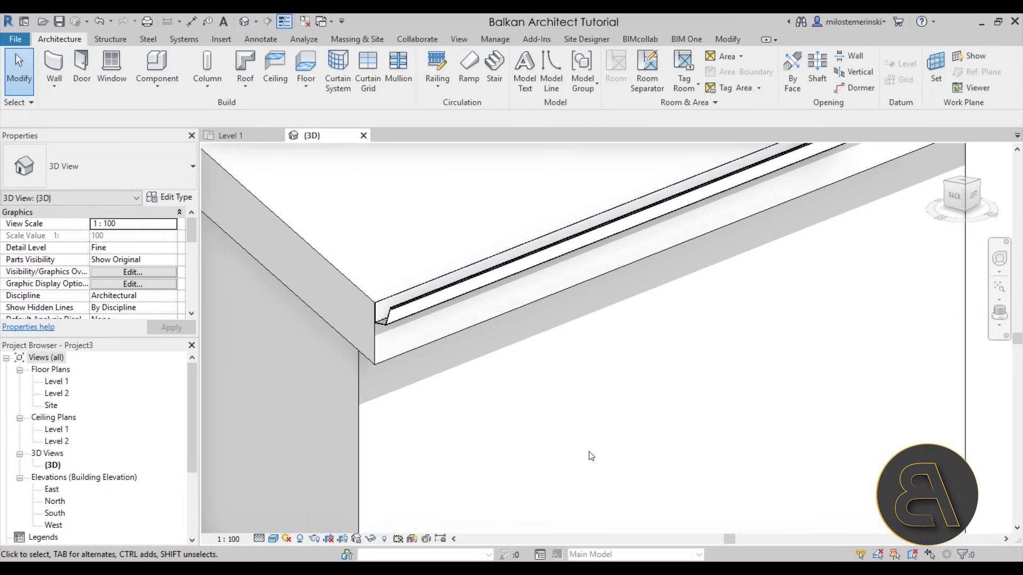
scroll(441, 318, up, 2)
scroll(442, 318, down, 1)
click(442, 319)
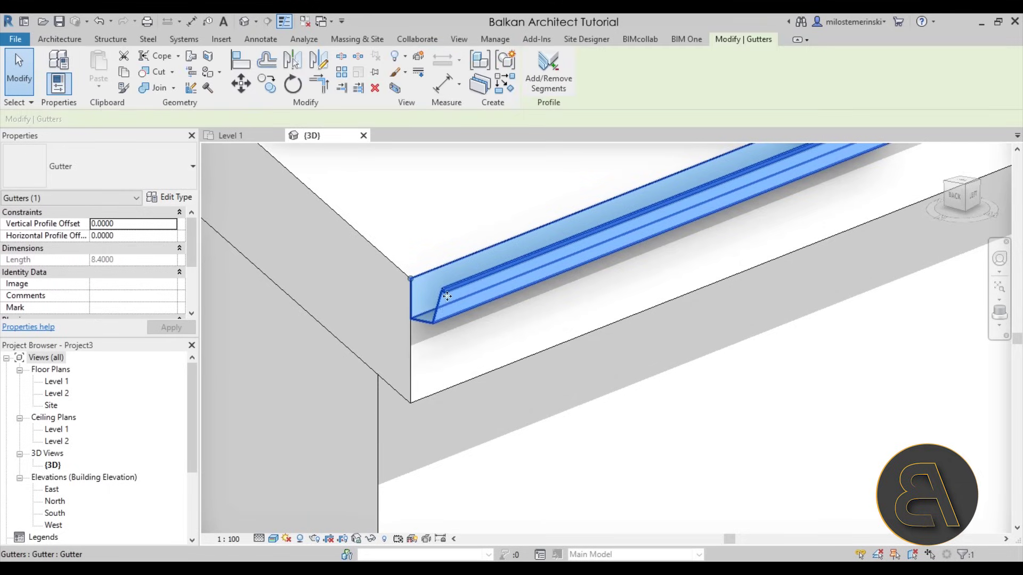
click(154, 224)
text(.05)
key(Return)
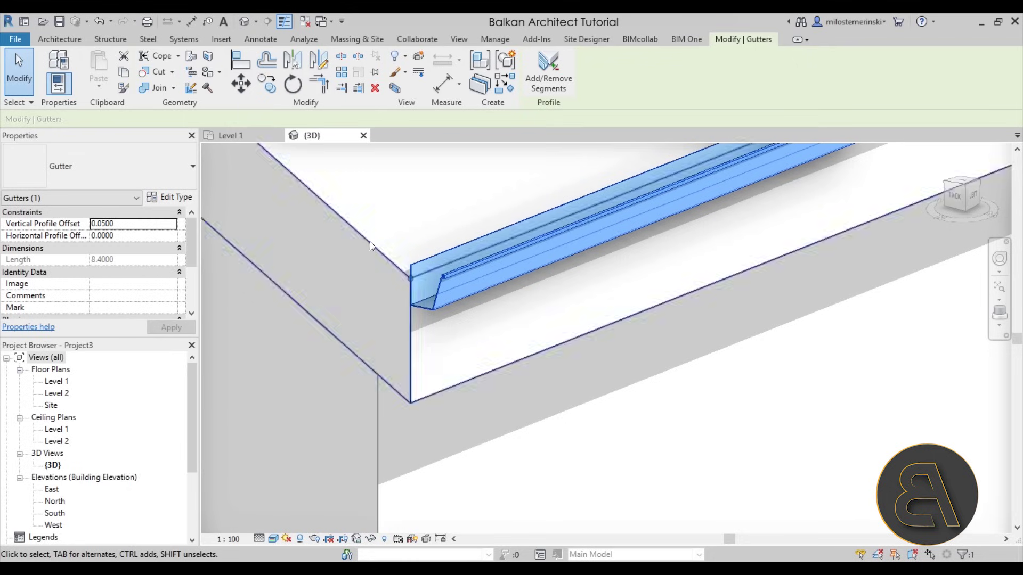
Step: Set the eave gutter's Vertical Profile Offset back to 0
click(129, 225)
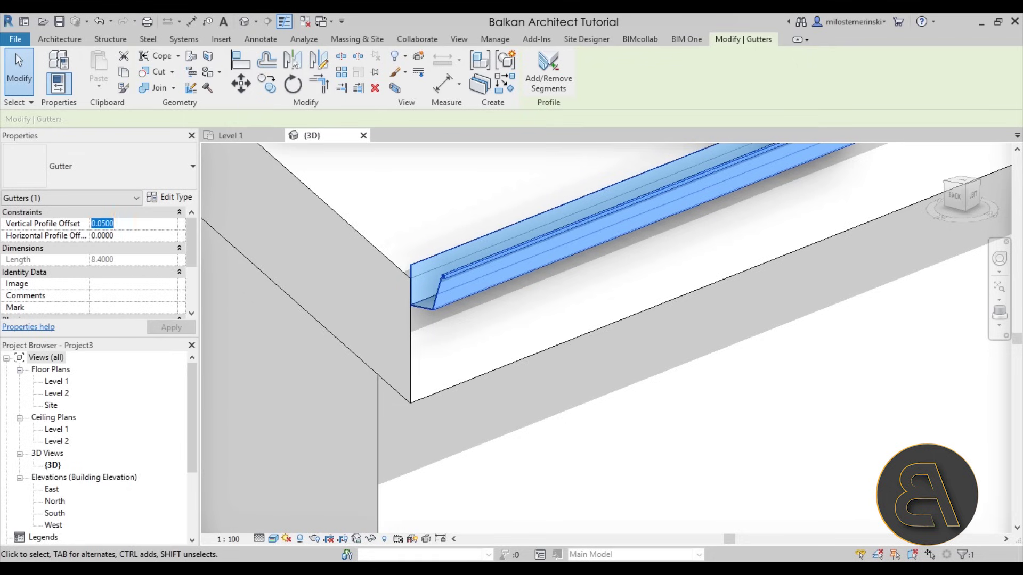
text(0)
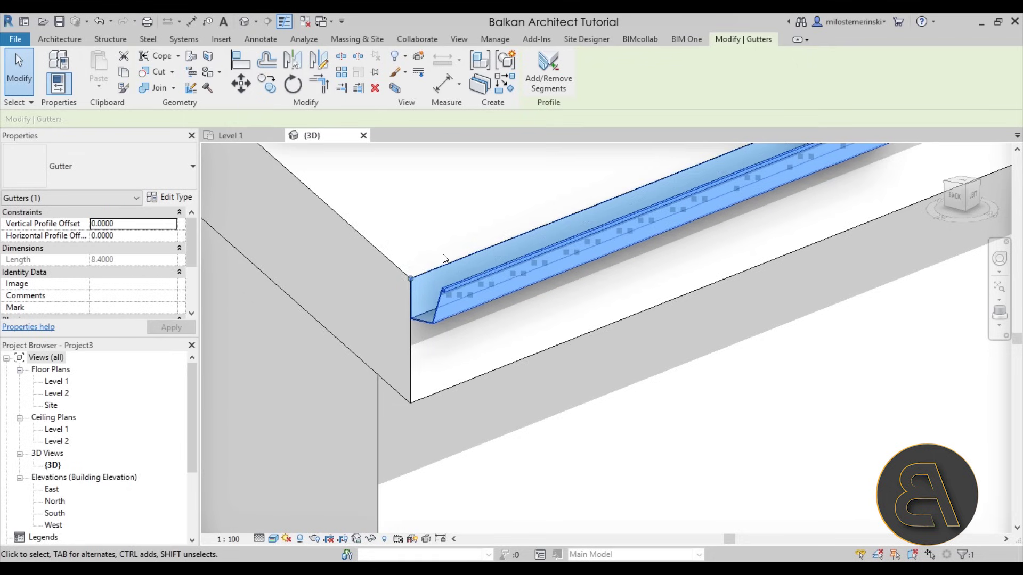
Step: Try a Vertical Profile Offset of -0.05 m on the eave gutter and undo it
click(129, 224)
text(-.)
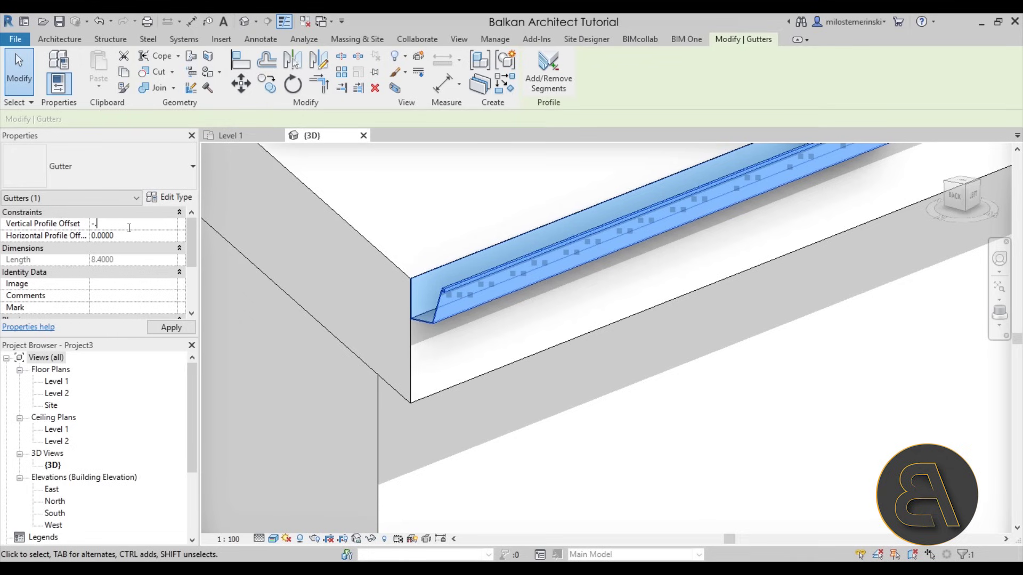
text(0500)
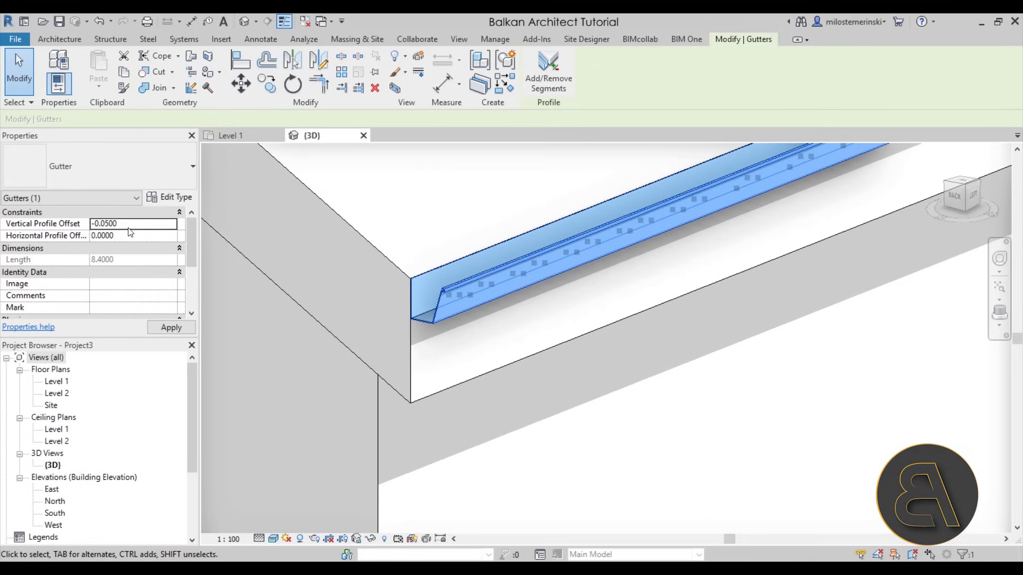
key(Escape)
scroll(425, 280, down, 3)
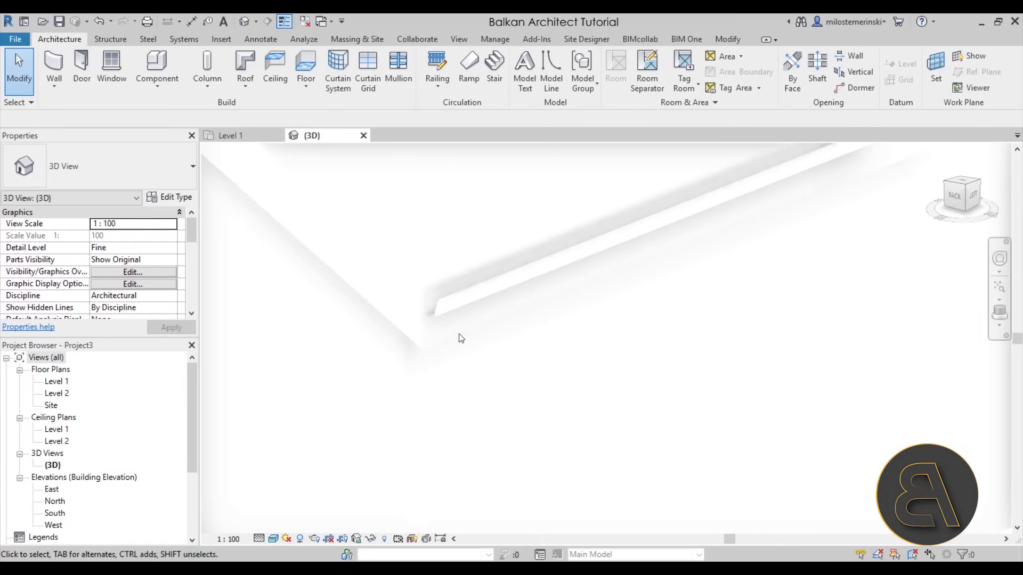
click(98, 25)
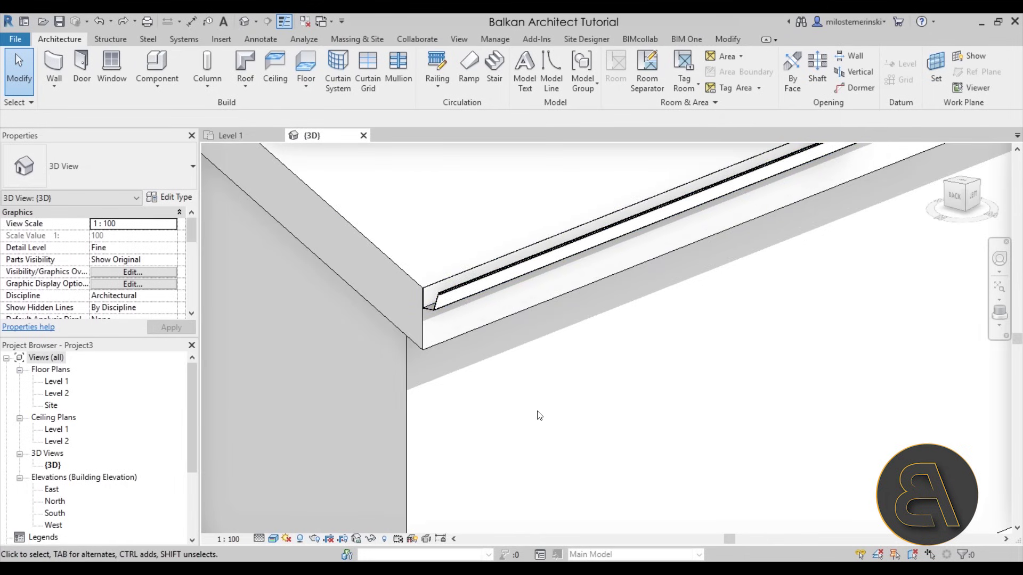
Step: Examine the open end of the eave gutter at the roof corner up close
scroll(413, 290, up, 4)
scroll(454, 309, up, 2)
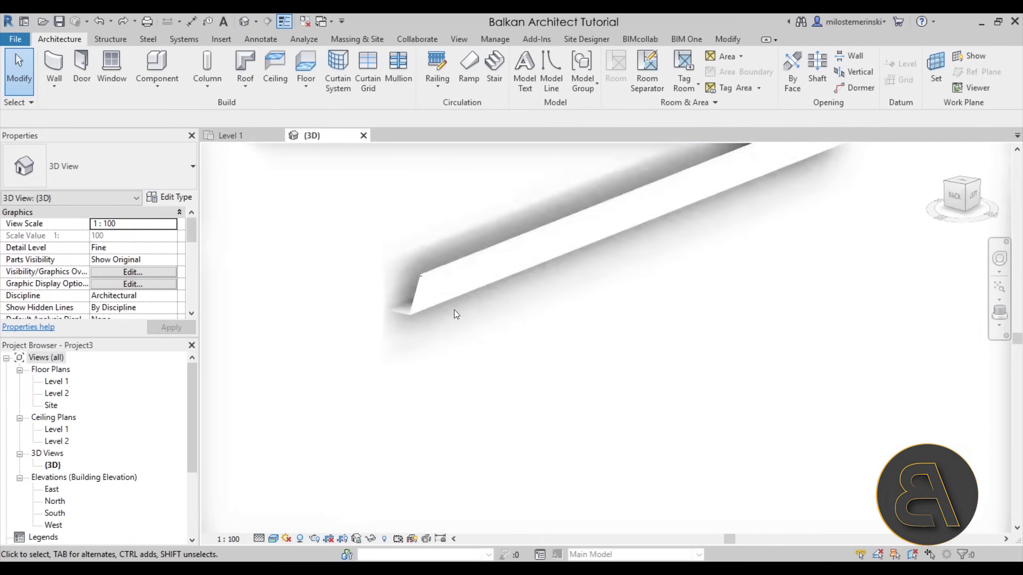
scroll(454, 309, down, 3)
click(450, 334)
scroll(422, 389, down, 2)
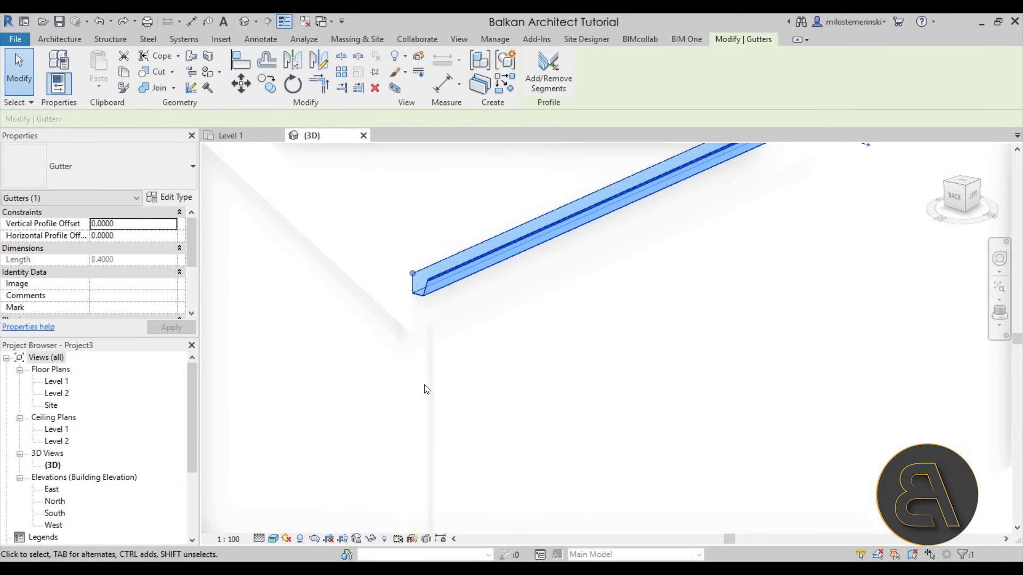
key(Escape)
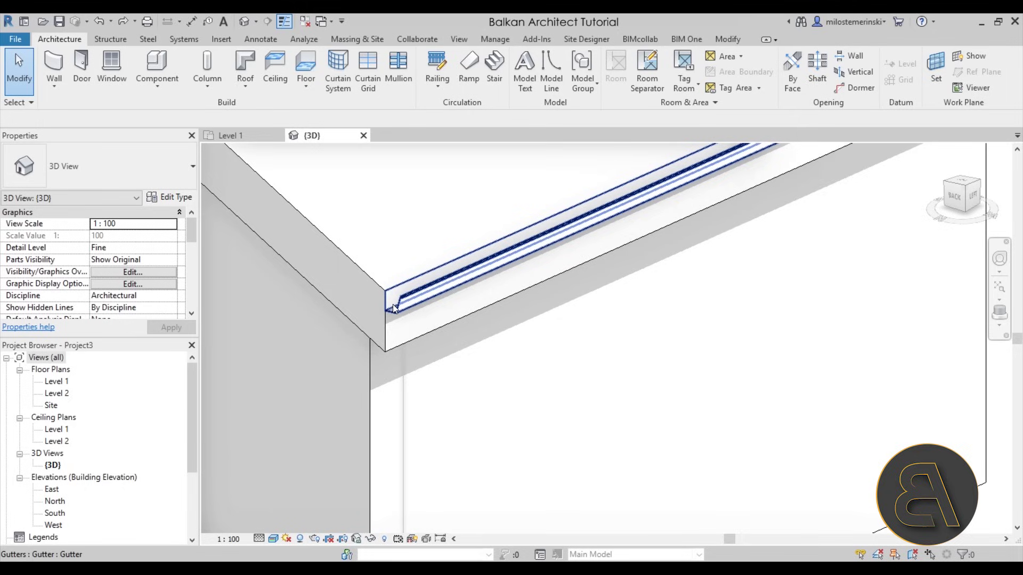
scroll(393, 307, up, 2)
scroll(348, 318, down, 2)
scroll(451, 296, up, 2)
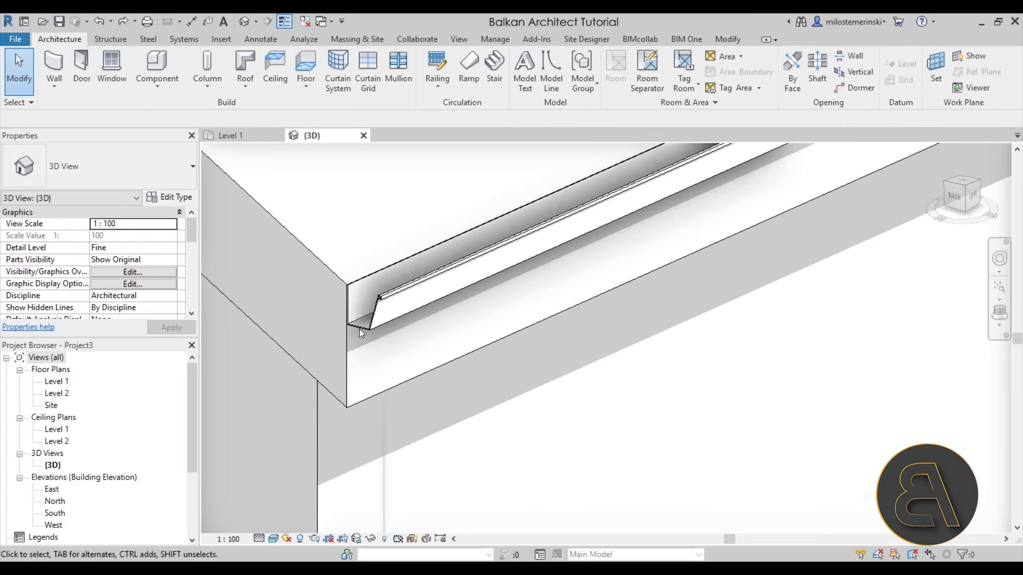
scroll(362, 292, up, 3)
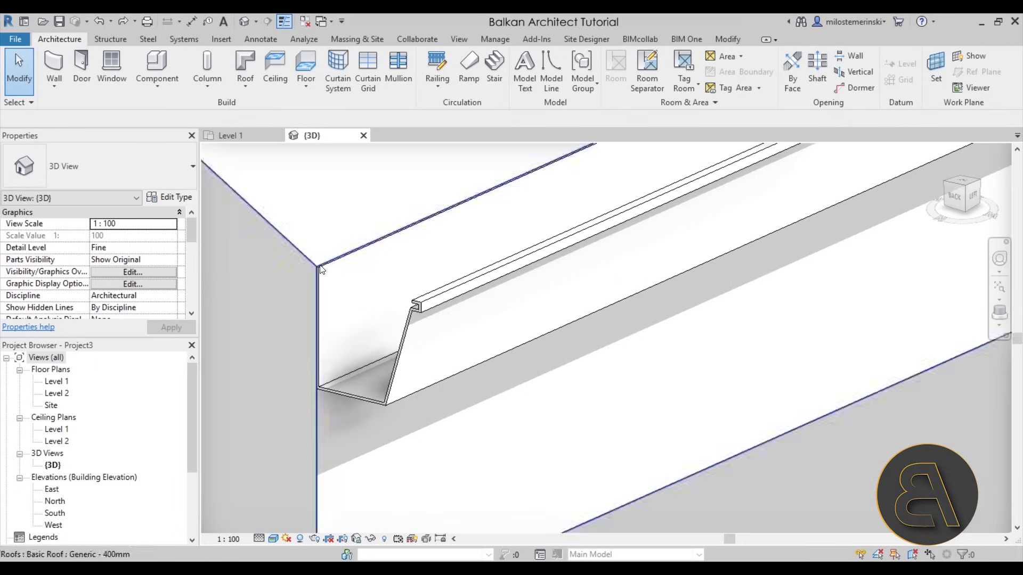
middle_drag(366, 327, 386, 329)
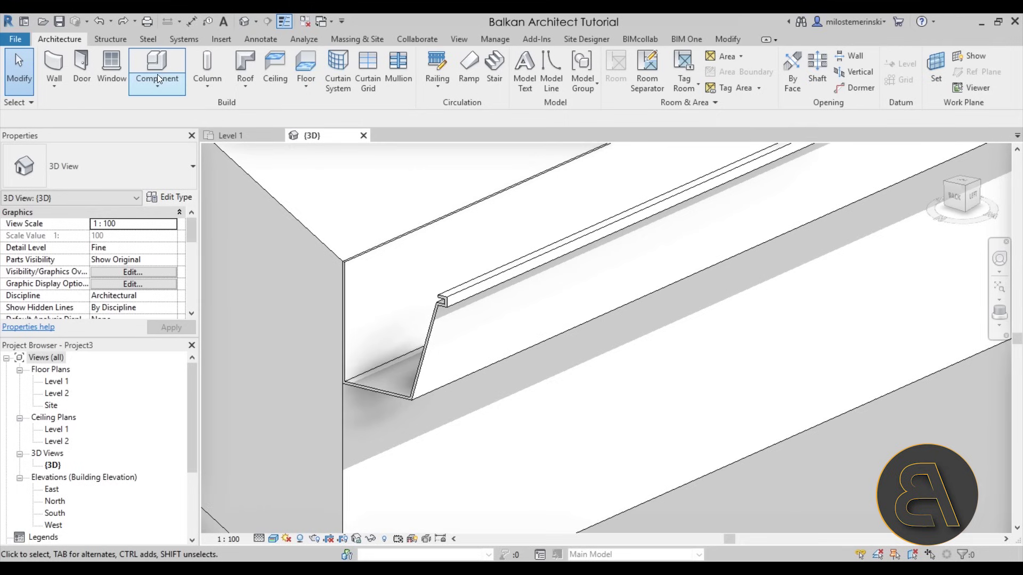
Step: Start an in-place model in the Roofs category and name it Gutter cap
click(158, 94)
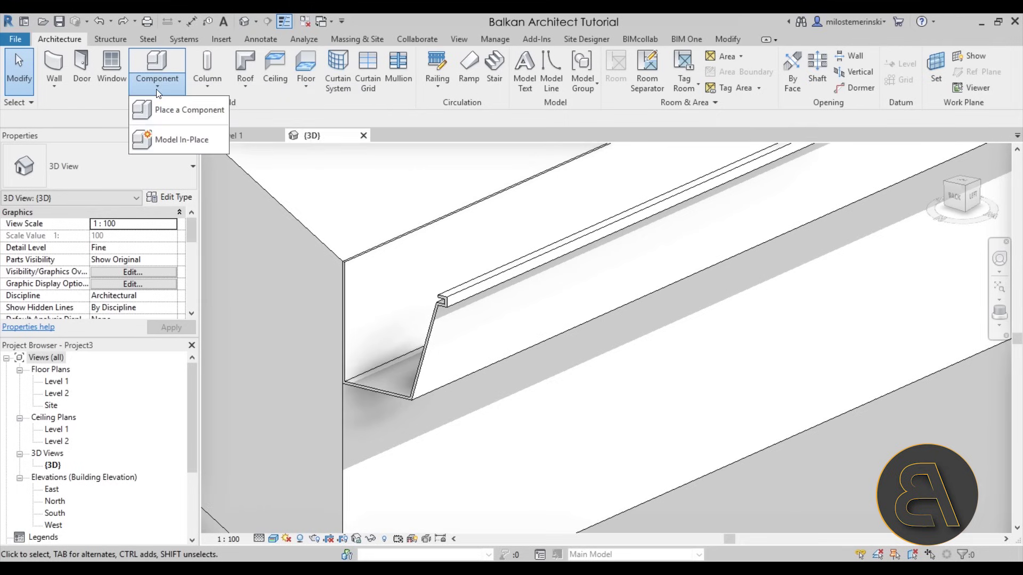
click(166, 140)
drag(291, 259, 291, 325)
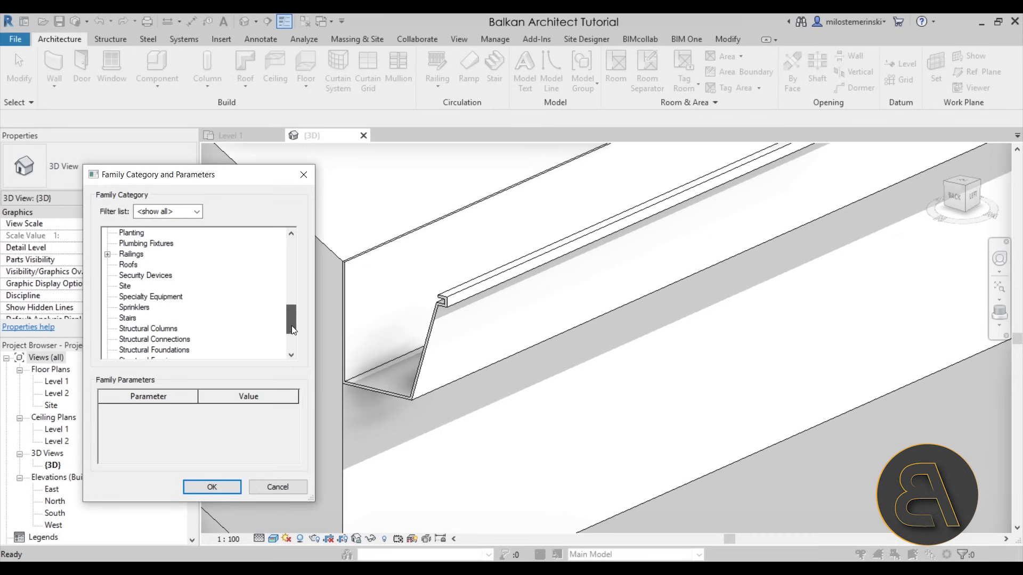
click(128, 266)
mouse_move(287, 326)
mouse_down()
mouse_move(291, 279)
mouse_move(288, 322)
mouse_up()
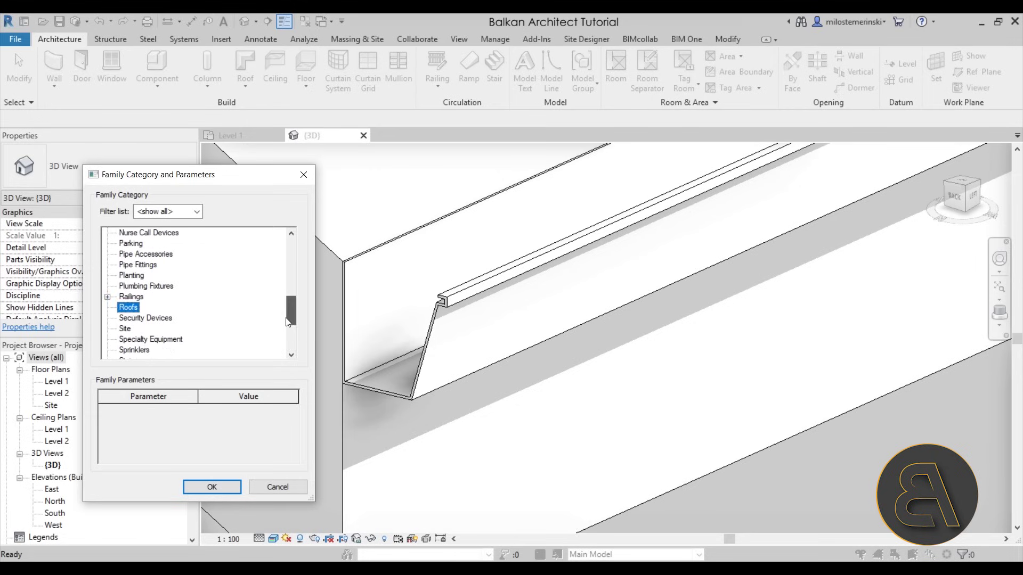
double_click(128, 308)
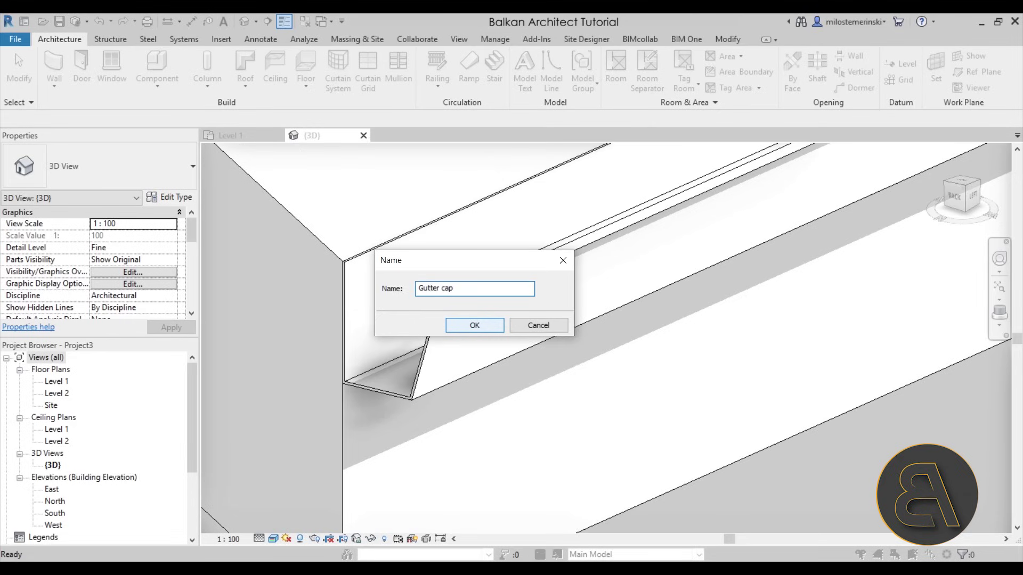
click(468, 325)
Step: Set the work plane by picking the plane of the gutter's open end face
middle_drag(484, 219, 520, 258)
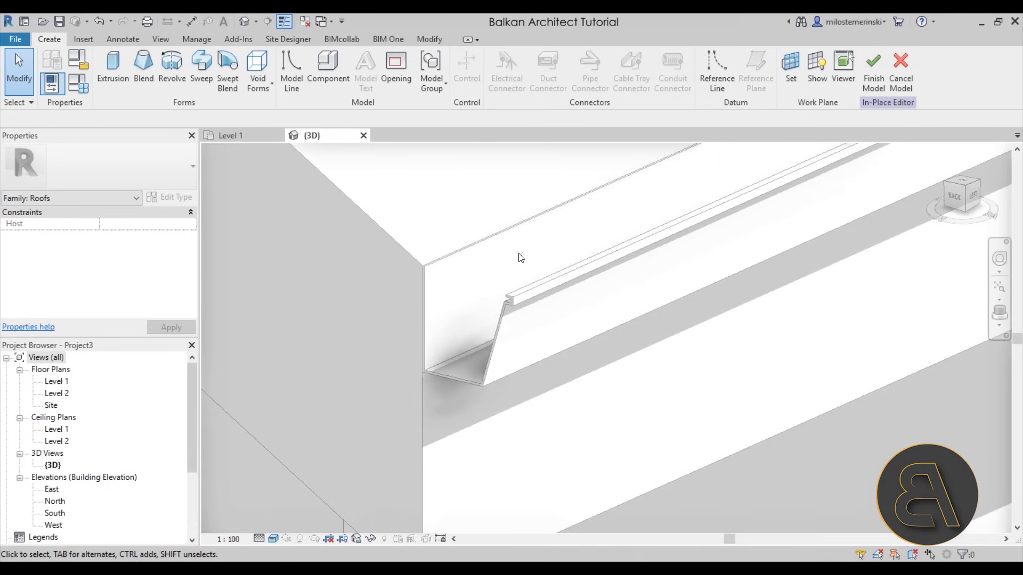
click(795, 82)
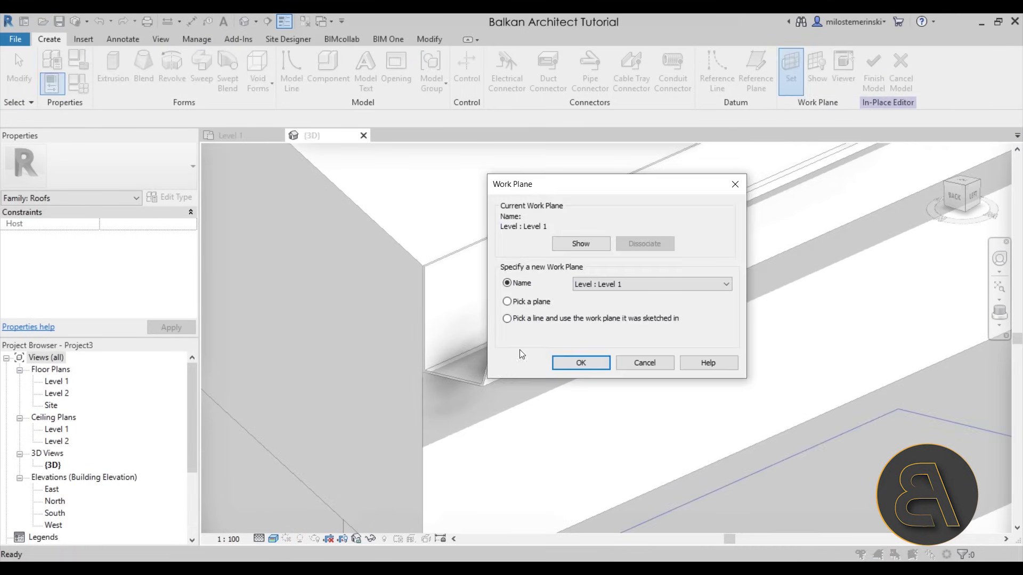
click(536, 302)
click(580, 362)
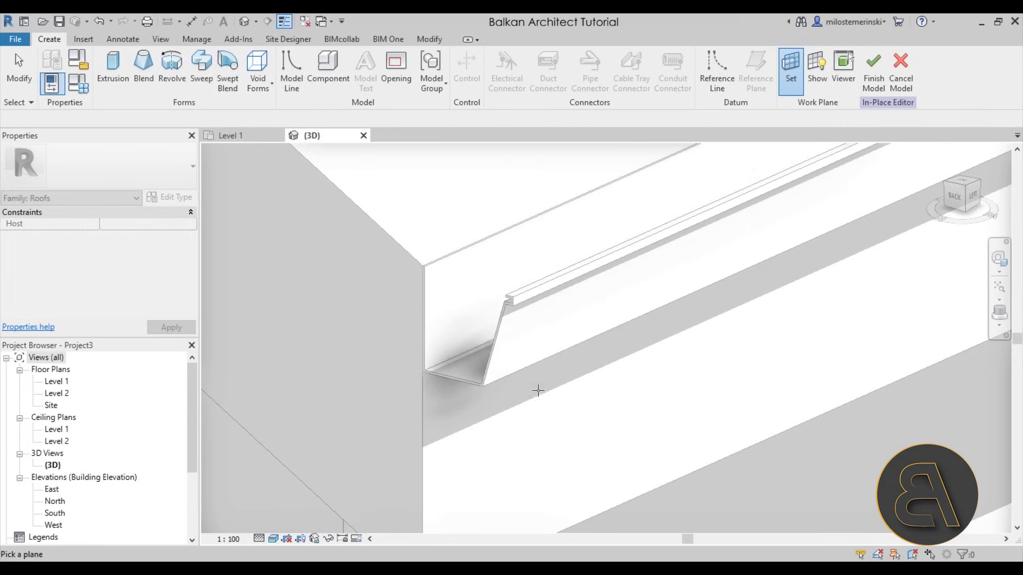
click(423, 271)
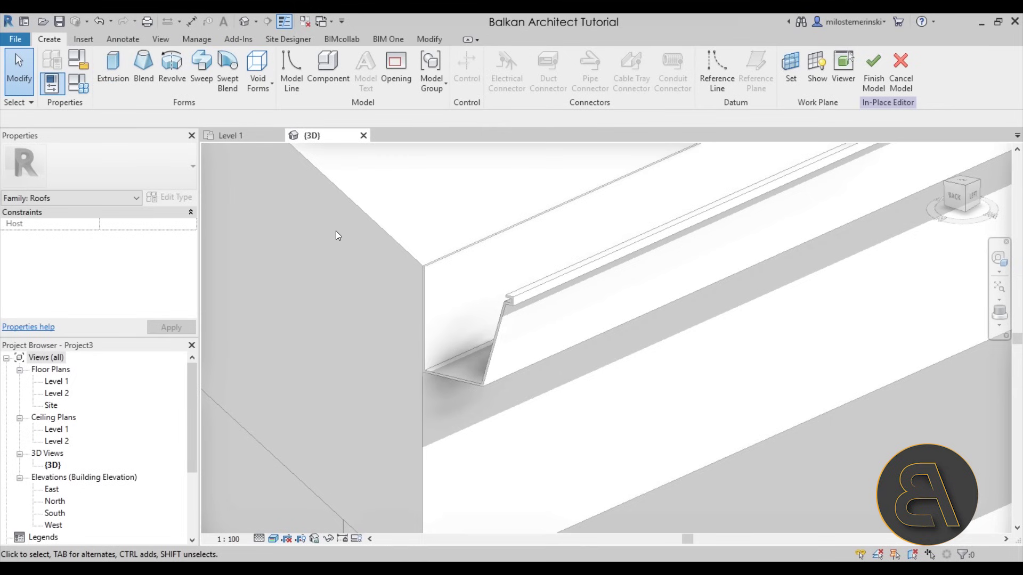
Step: Start an extrusion and pick the inner back, bottom and sloped front edges of the gutter's end as sketch lines
click(113, 84)
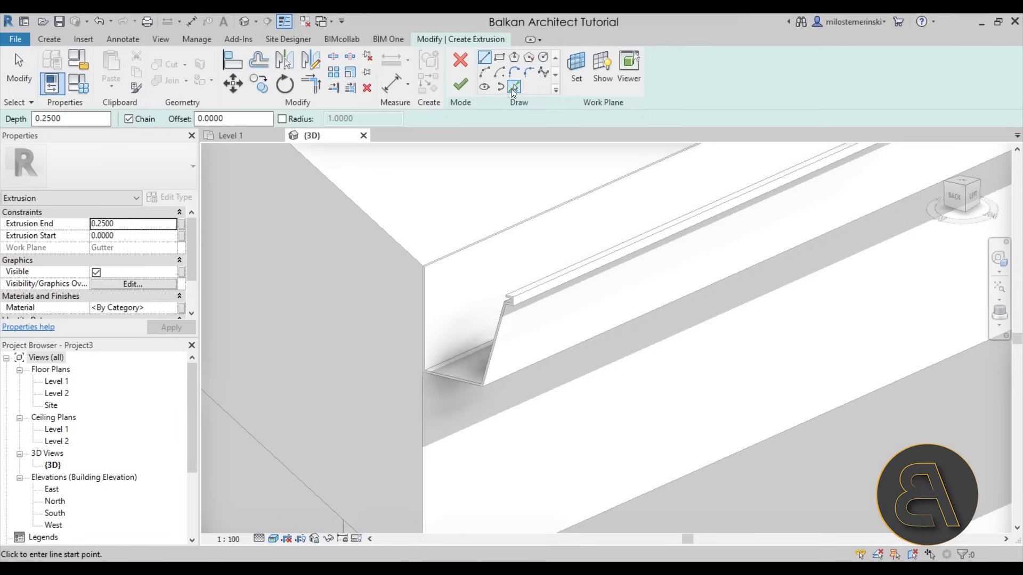
click(513, 86)
scroll(397, 346, up, 3)
scroll(426, 298, down, 2)
click(425, 309)
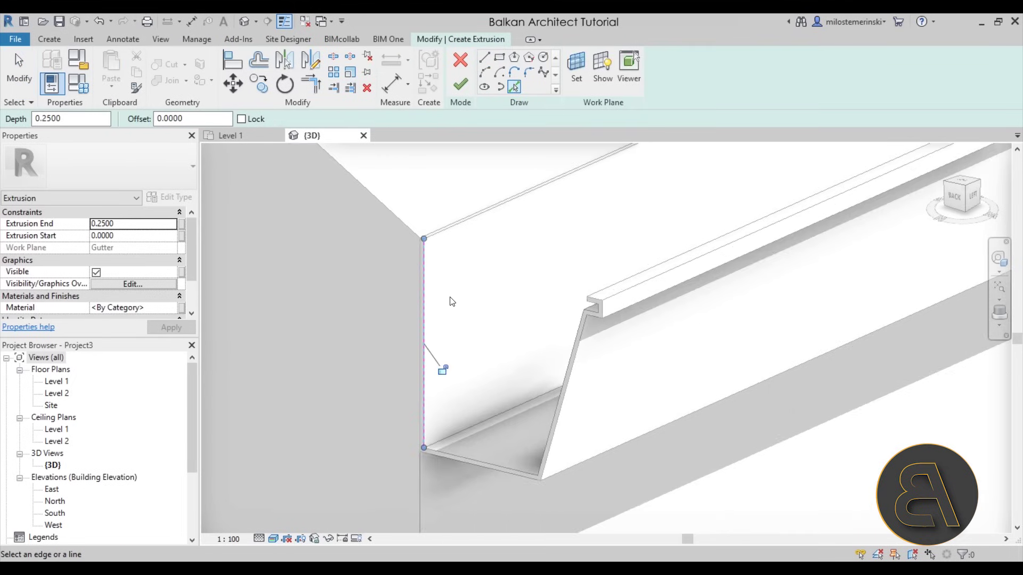
click(471, 459)
click(543, 440)
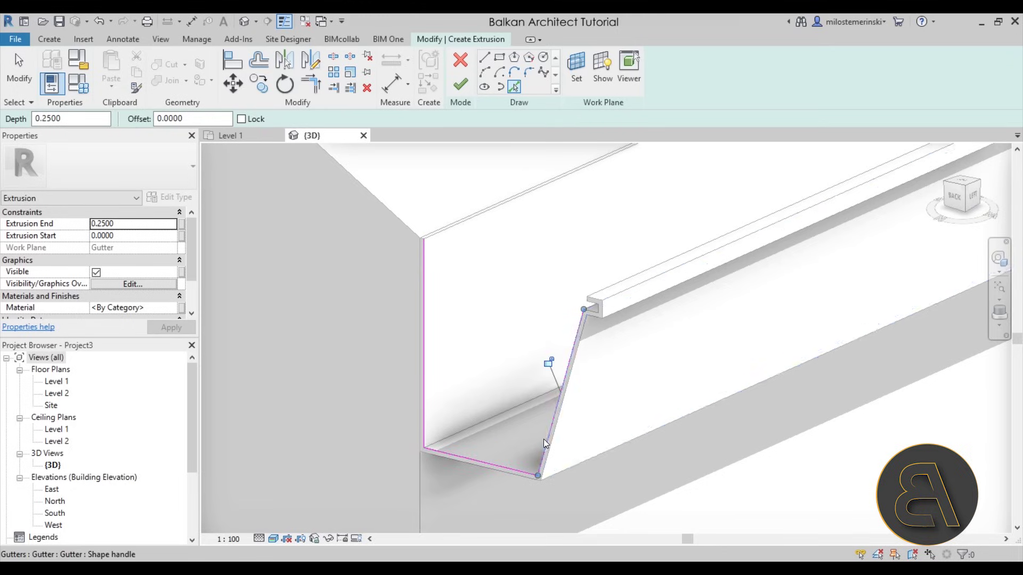
Step: Add the edges of the gutter's small front lip to the extrusion sketch
scroll(597, 305, up, 3)
click(590, 321)
click(600, 315)
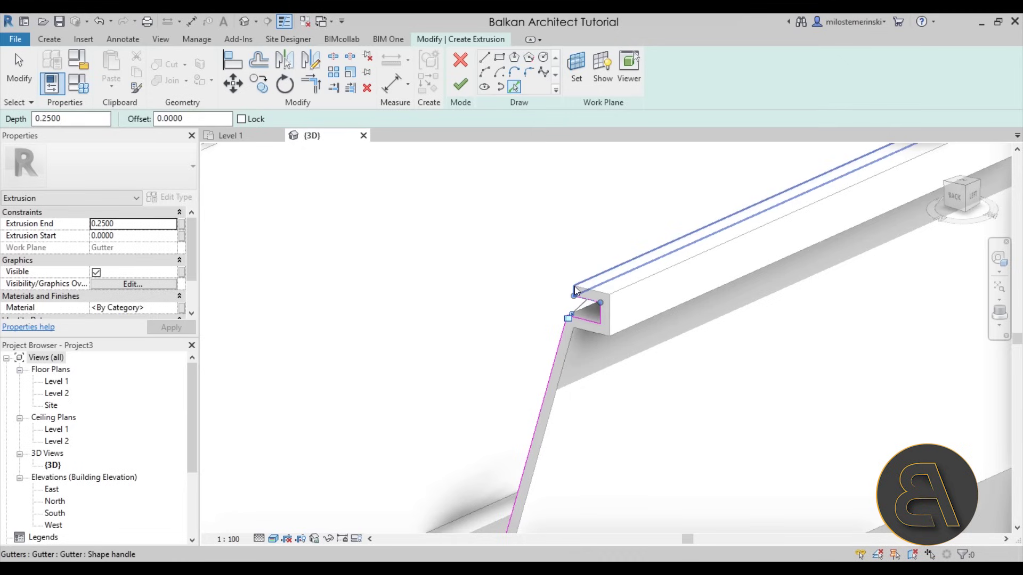
click(588, 299)
Step: Close the cap profile by stretching the lip's top line to the upper end of the gutter's back edge
scroll(639, 347, down, 2)
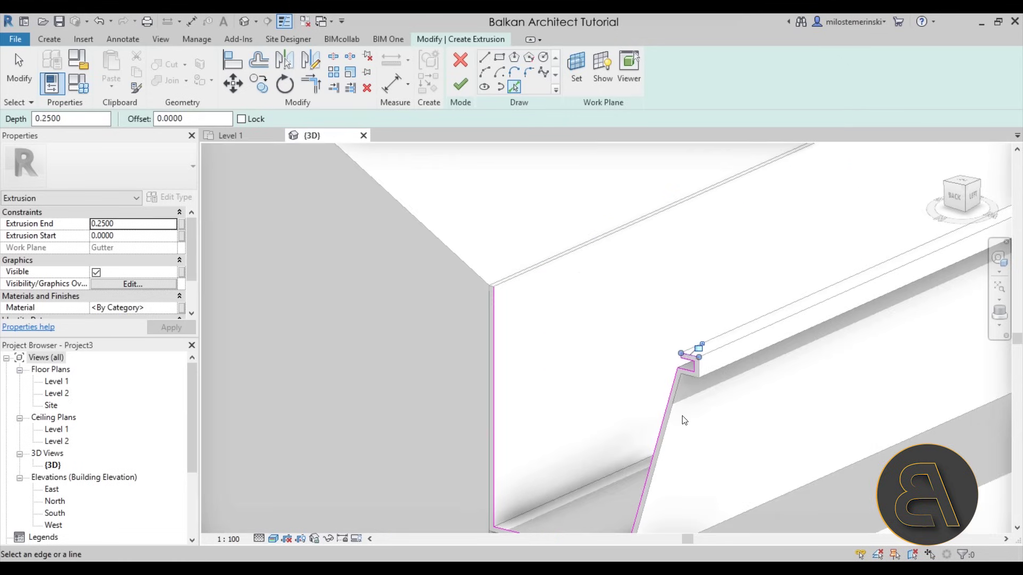
key(Escape)
click(695, 357)
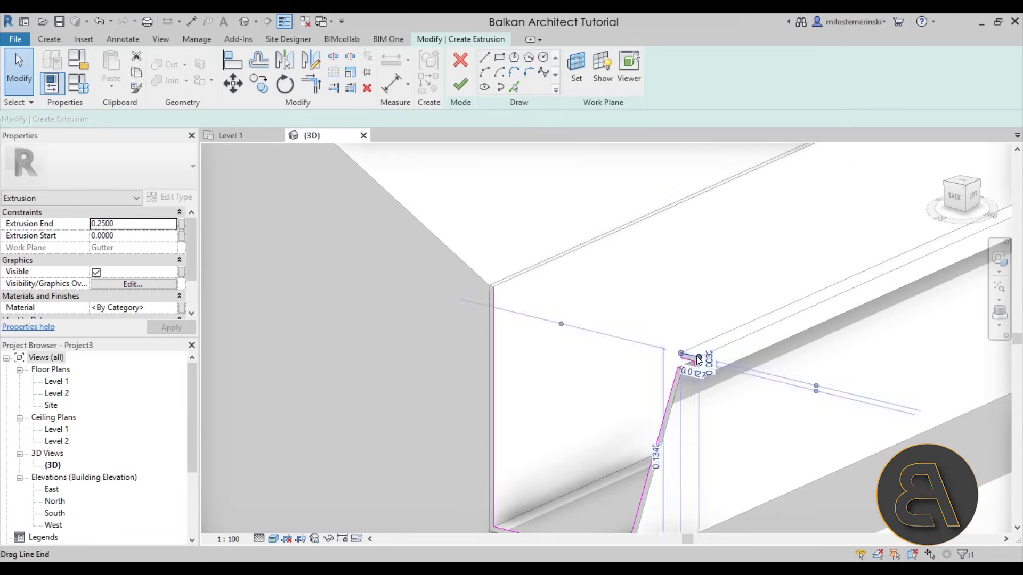
mouse_move(699, 358)
mouse_down()
mouse_move(580, 251)
mouse_move(492, 286)
mouse_up()
scroll(490, 290, down, 2)
middle_drag(586, 405, 551, 358)
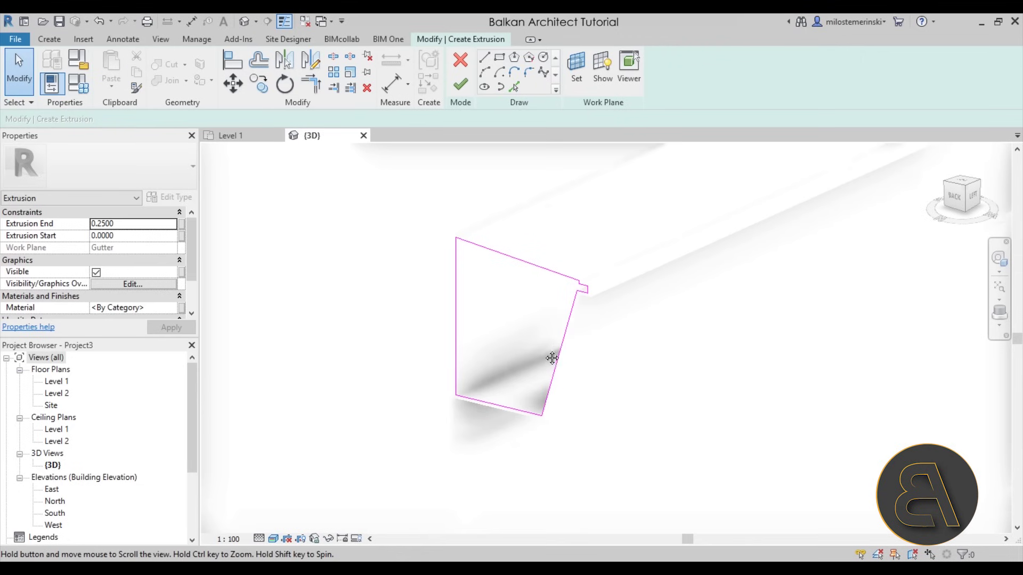
Step: Finish the cap's extrusion sketch and shrink the solid to a thin plate inside the gutter, ending at about -0.0076 m
click(461, 87)
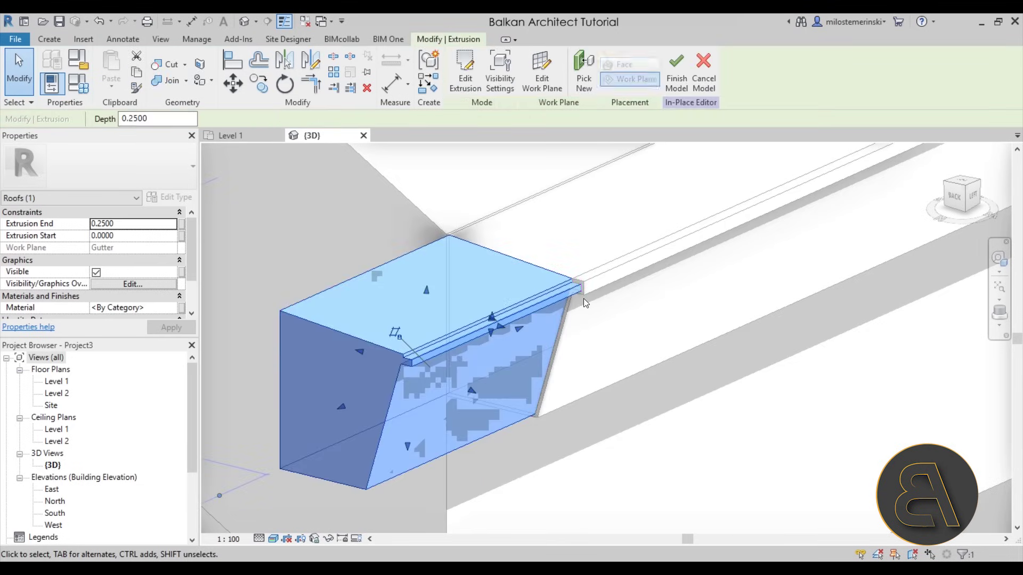
drag(473, 338, 515, 319)
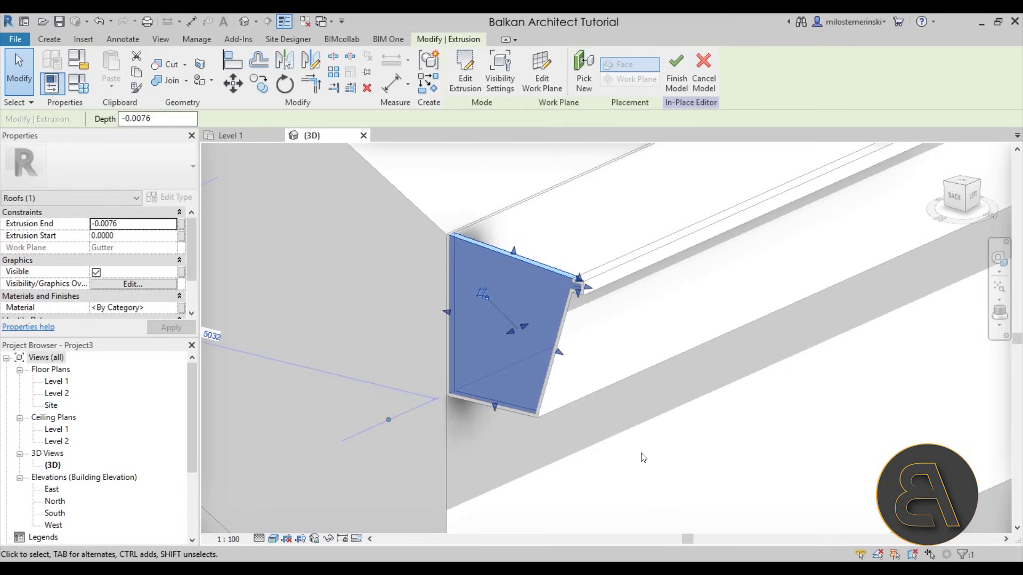
click(643, 457)
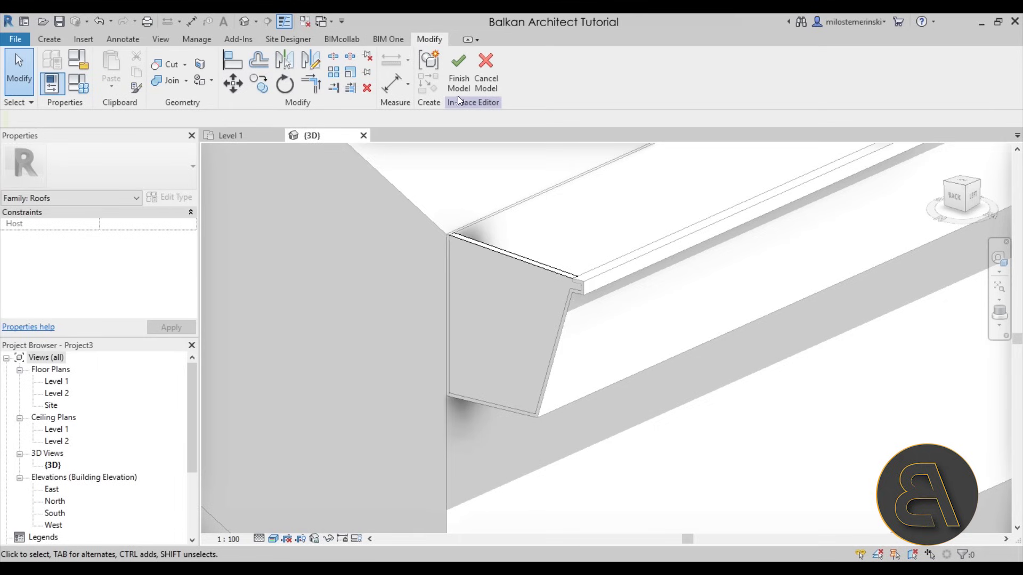
Step: Change the project's length units to centimeters
click(197, 40)
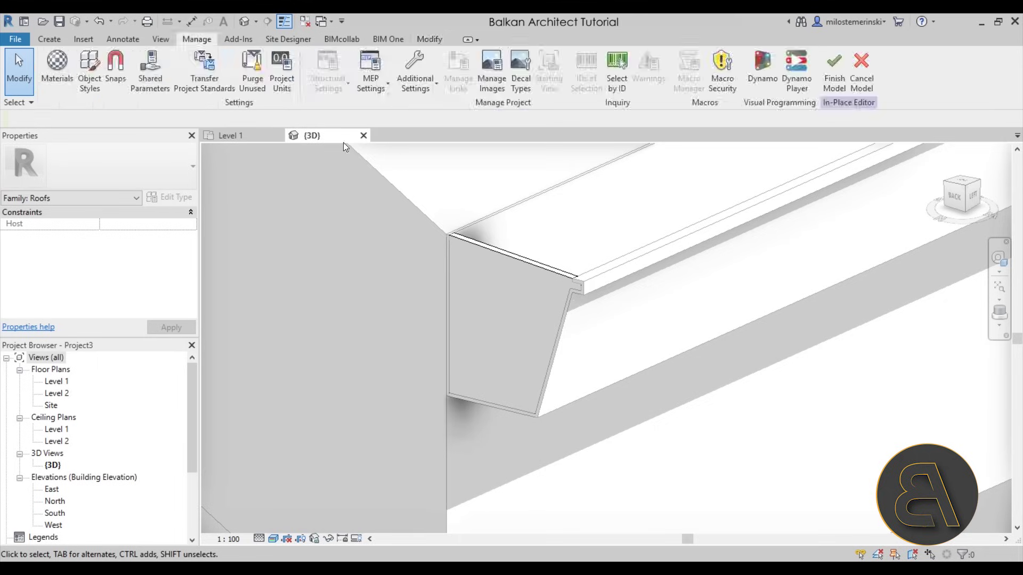
click(282, 69)
click(599, 180)
click(509, 236)
click(511, 300)
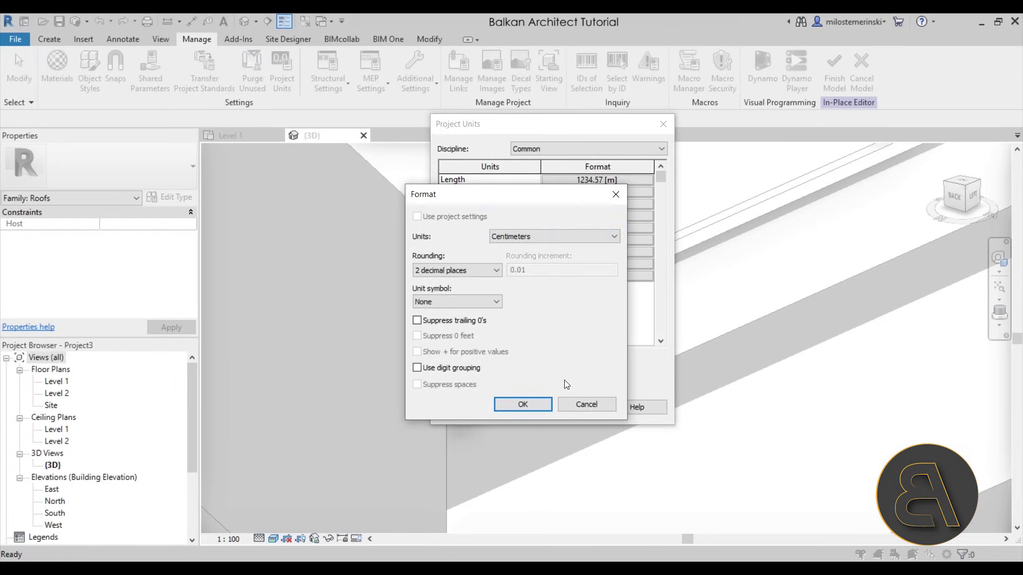
click(523, 404)
click(518, 406)
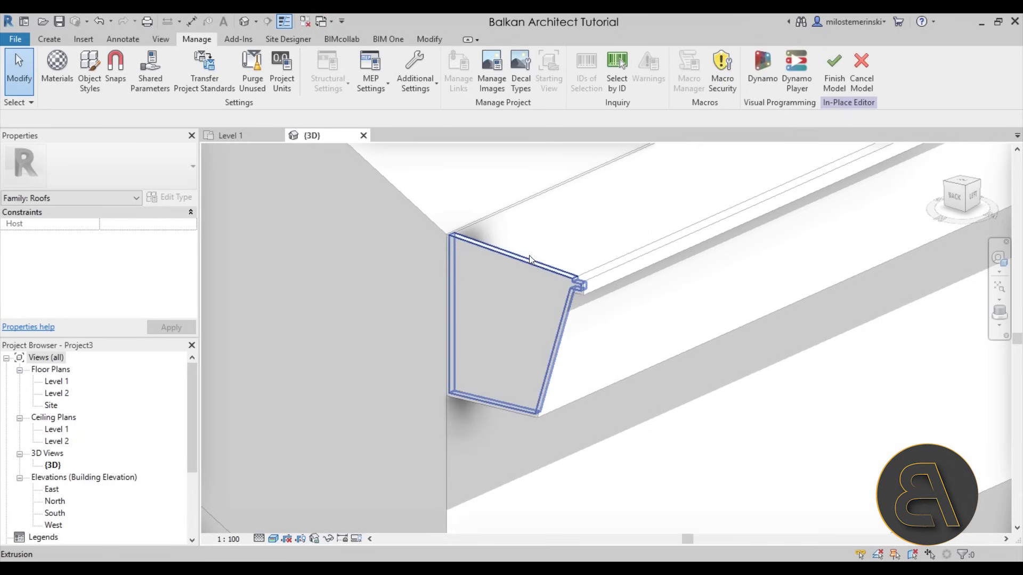
Step: Set the gutter cap's Extrusion End to -0.50 cm
click(120, 224)
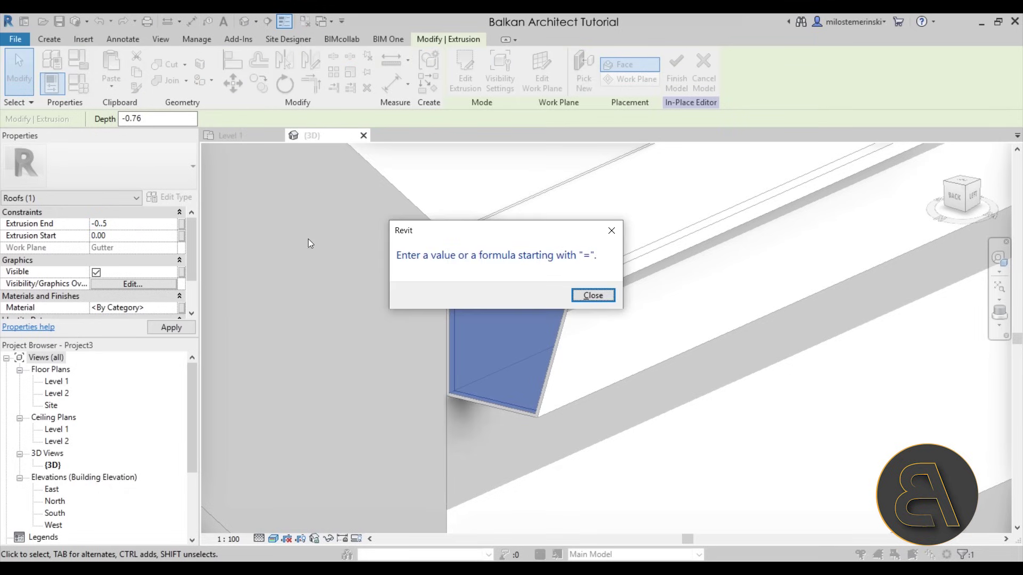
click(593, 296)
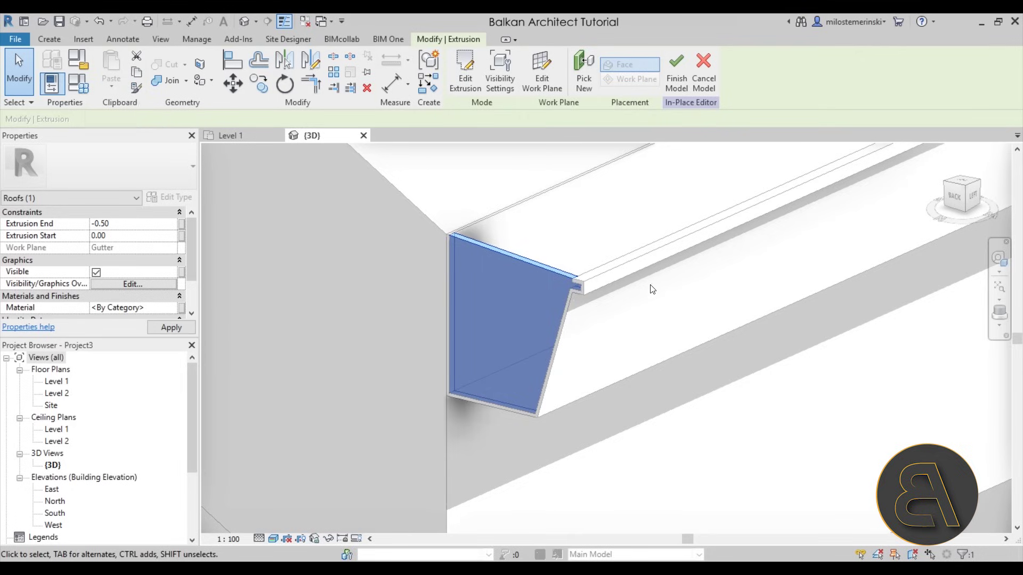
Step: Copy the gutter cap extrusion to the clipboard and paste it aligned to the same place
click(598, 238)
scroll(566, 331, up, 5)
scroll(488, 333, down, 4)
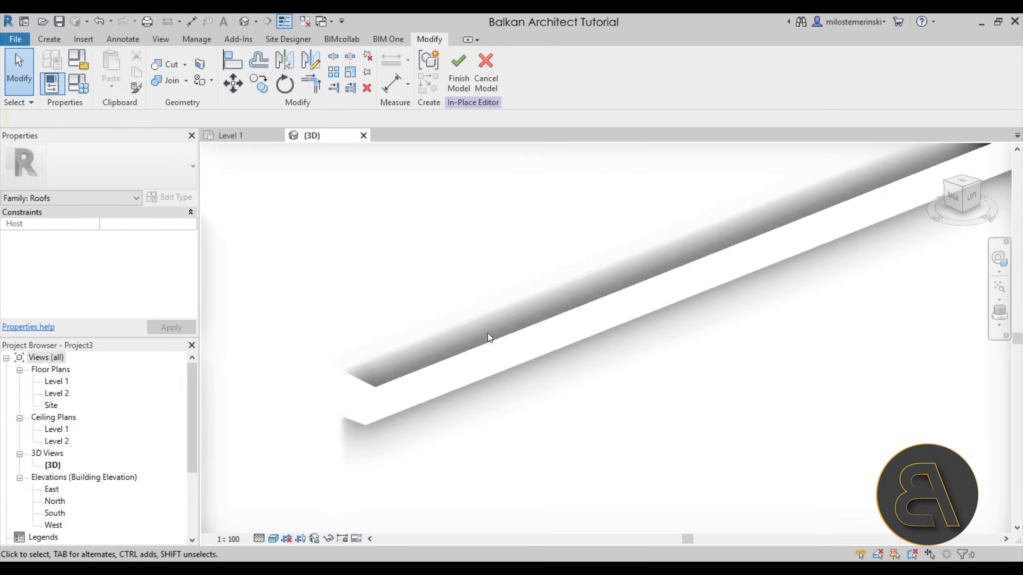
click(348, 377)
scroll(748, 253, down, 2)
scroll(616, 311, down, 4)
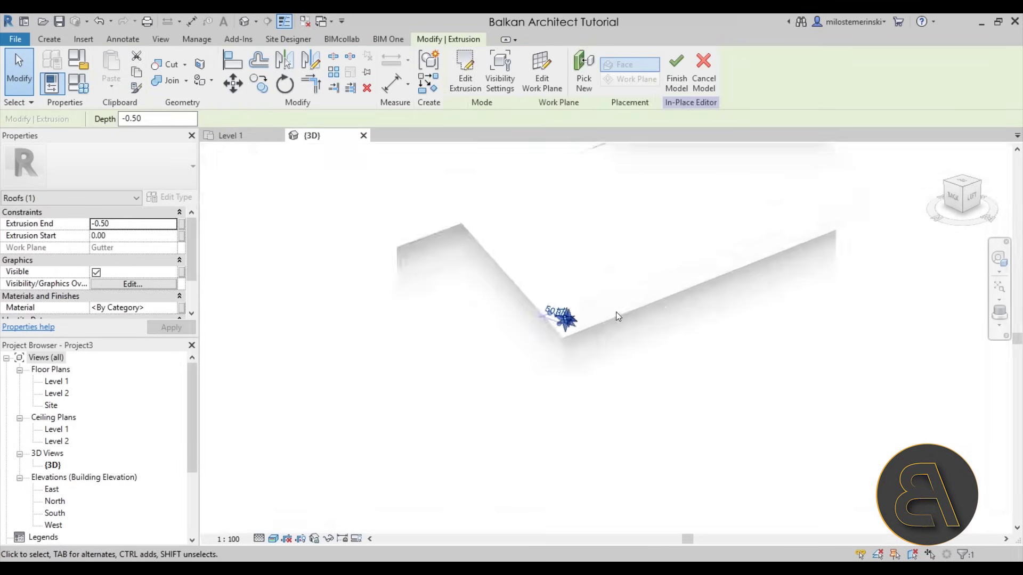
scroll(608, 302, up, 5)
scroll(608, 302, up, 3)
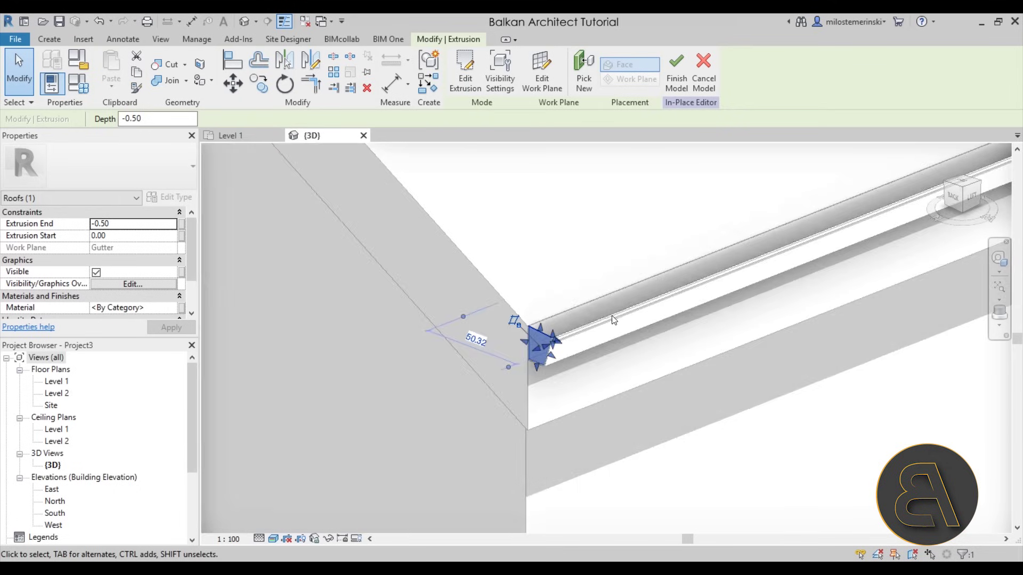
click(135, 78)
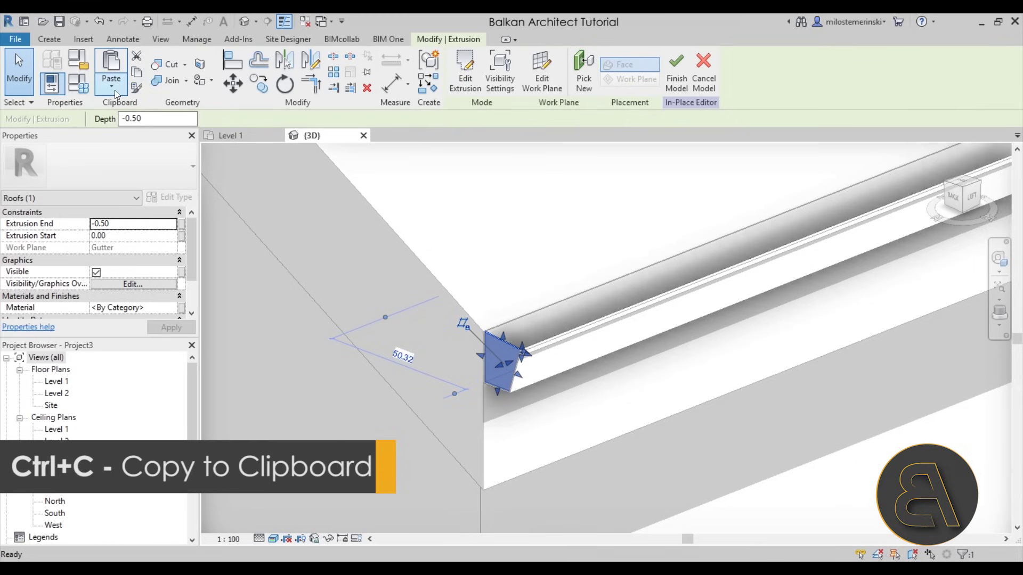
click(112, 88)
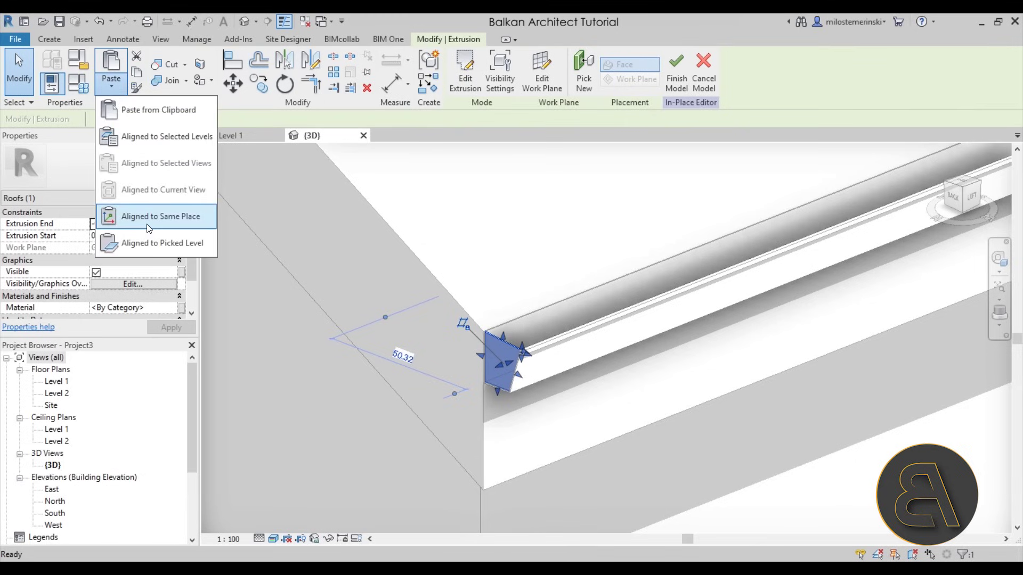
click(160, 216)
Step: Stretch the pasted cap along the whole gutter so its Extrusion End reaches -840.00 cm at the far end
scroll(587, 383, down, 3)
shift+middle_drag(617, 399, 545, 381)
drag(545, 380, 887, 466)
scroll(602, 357, down, 5)
middle_drag(617, 367, 329, 235)
drag(403, 257, 635, 304)
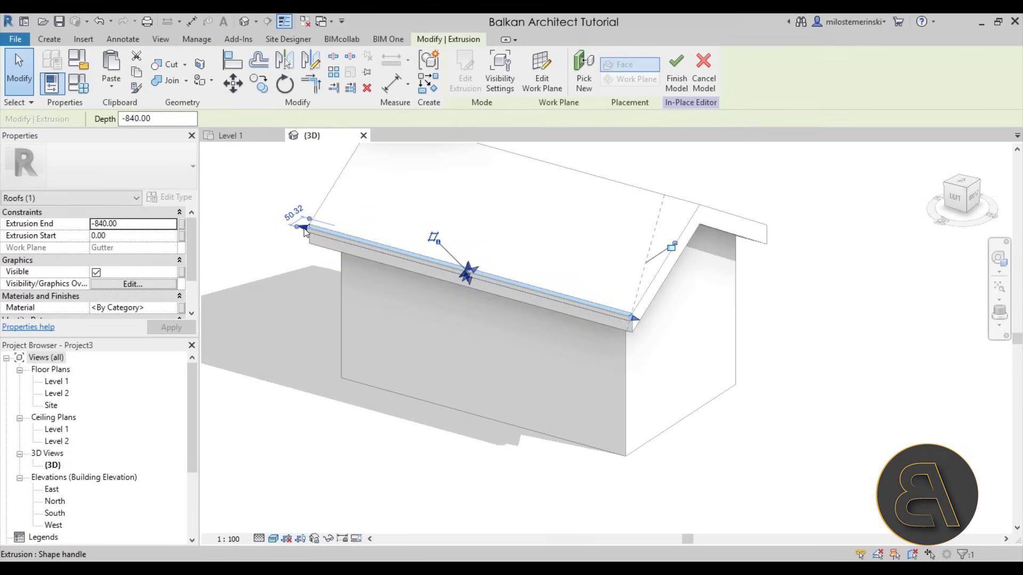
Step: Pull the stretched cap's start toward the gutter's far end, leaving a thin plate that starts at about -839.11 cm
drag(307, 230, 629, 298)
scroll(624, 314, up, 6)
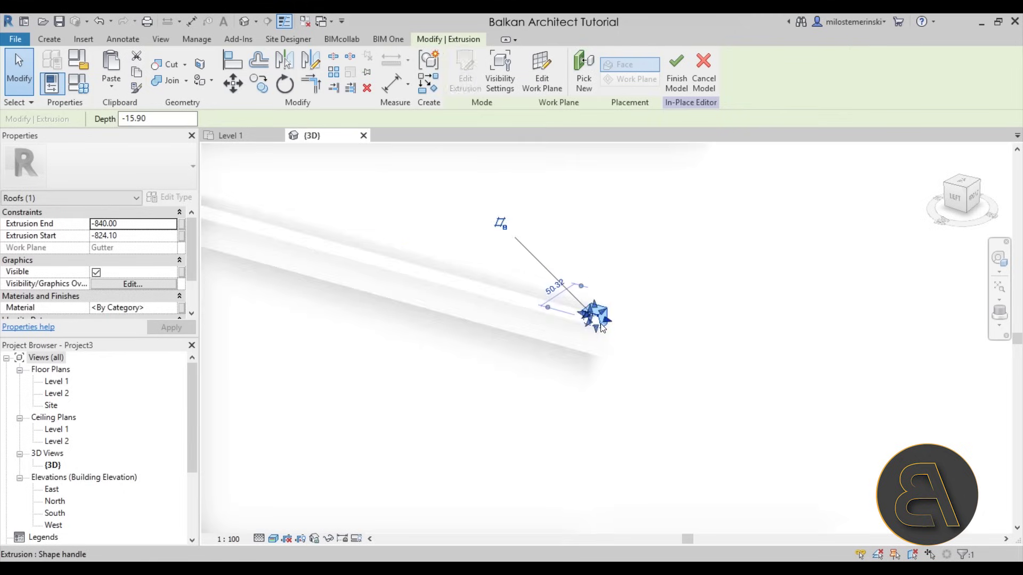
drag(498, 294, 586, 296)
scroll(586, 296, up, 5)
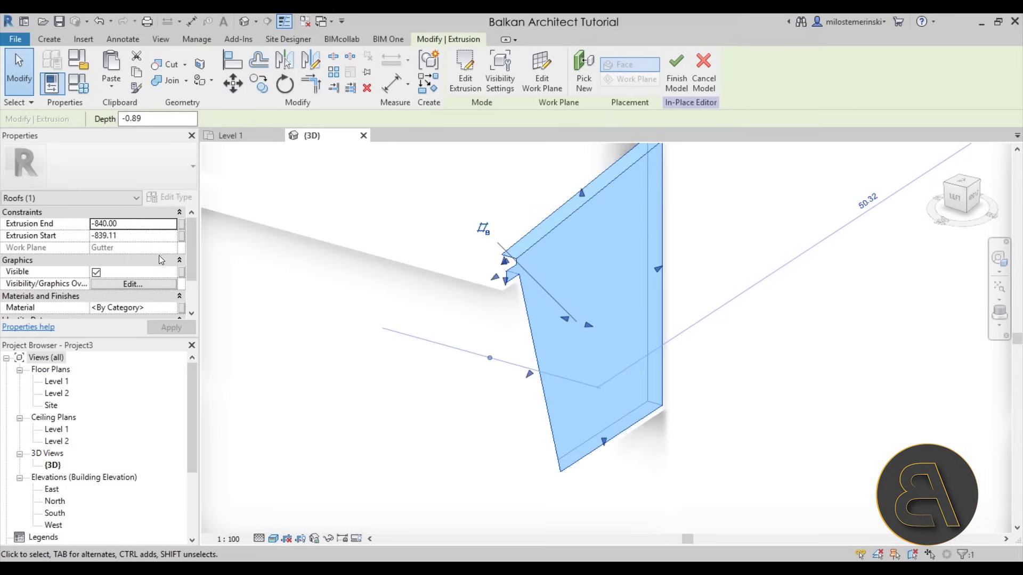
Step: Set the far cap's Extrusion Start to -839.50 cm and finish the in-place model
click(121, 236)
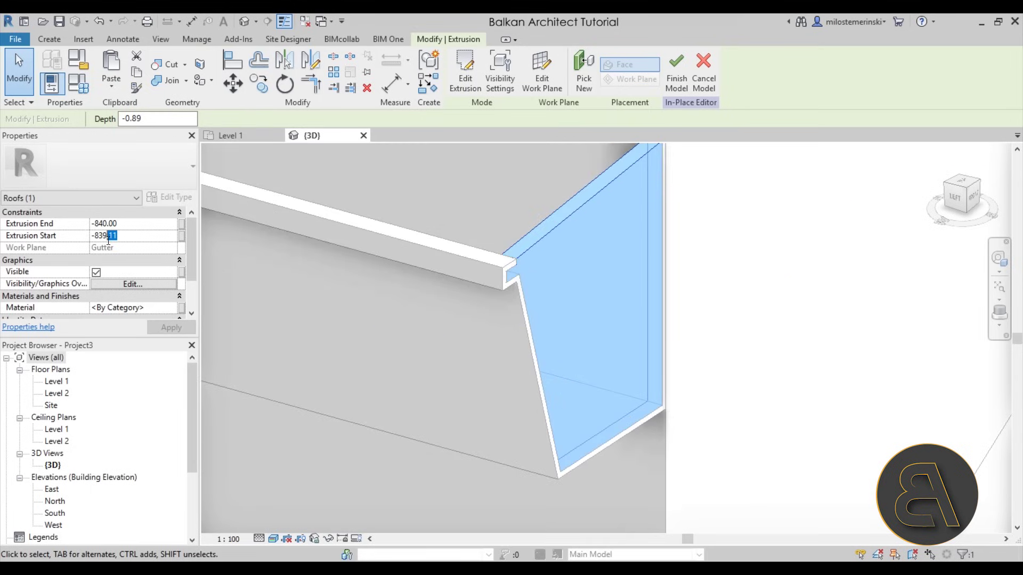
text(5)
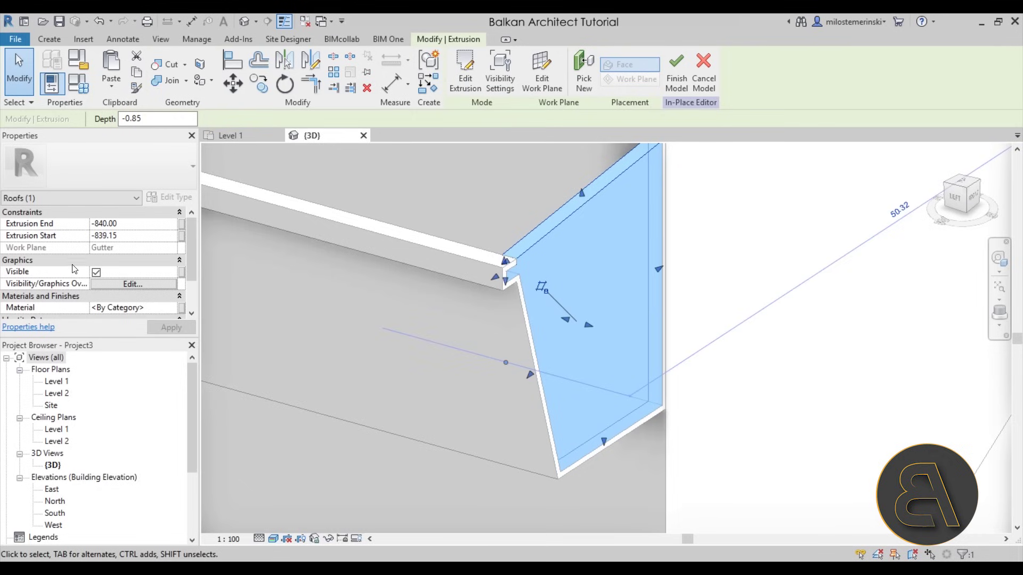
click(125, 236)
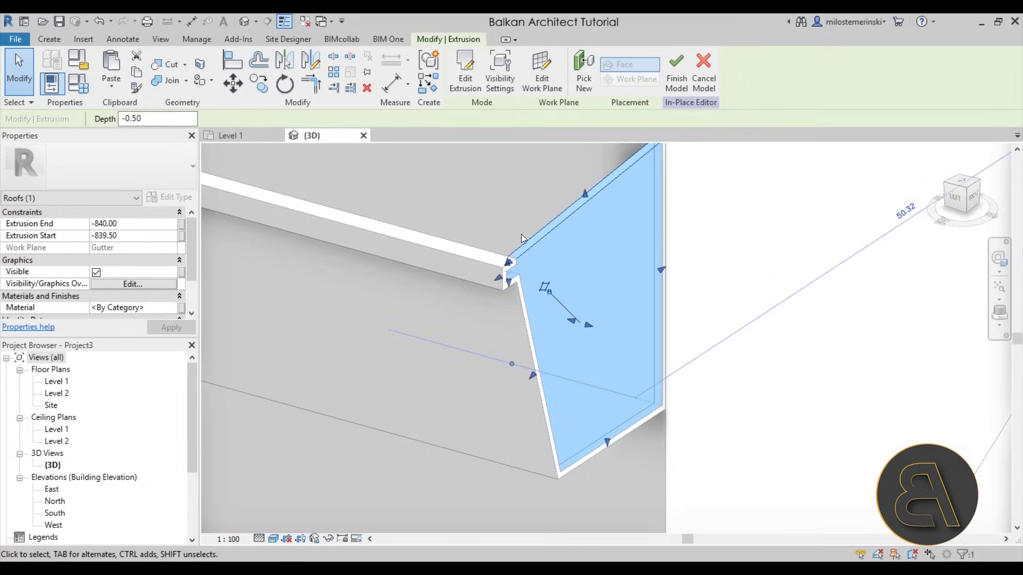
key(Escape)
shift+middle_drag(596, 290, 413, 331)
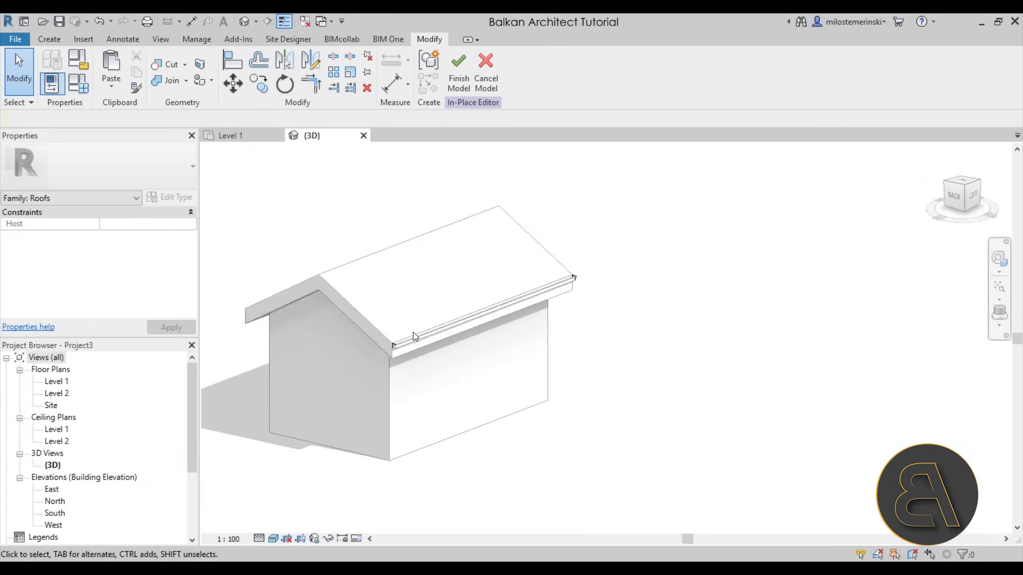
scroll(495, 390, up, 6)
click(471, 85)
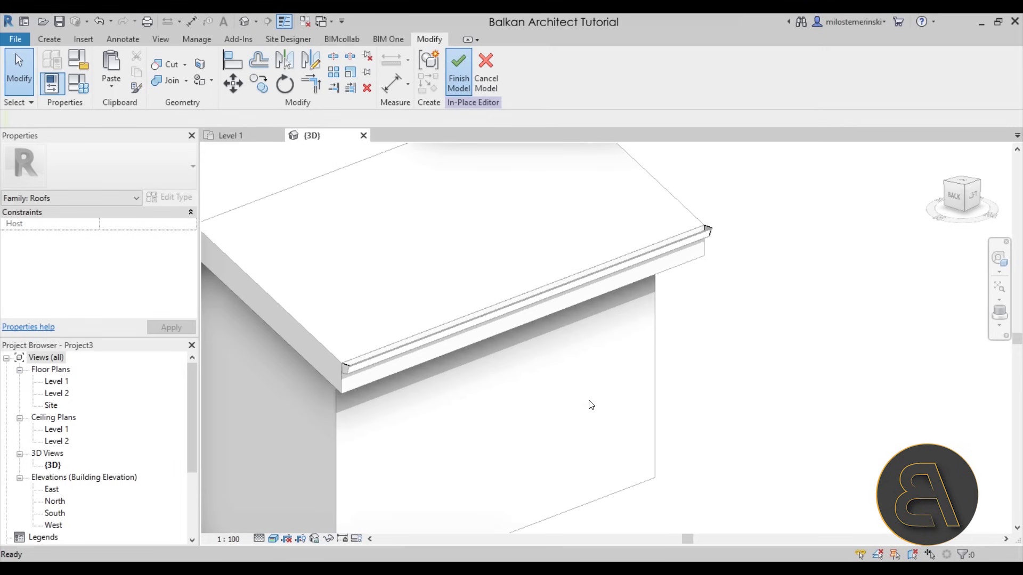
Step: Join the end cap geometry to the gutter
scroll(408, 457, up, 5)
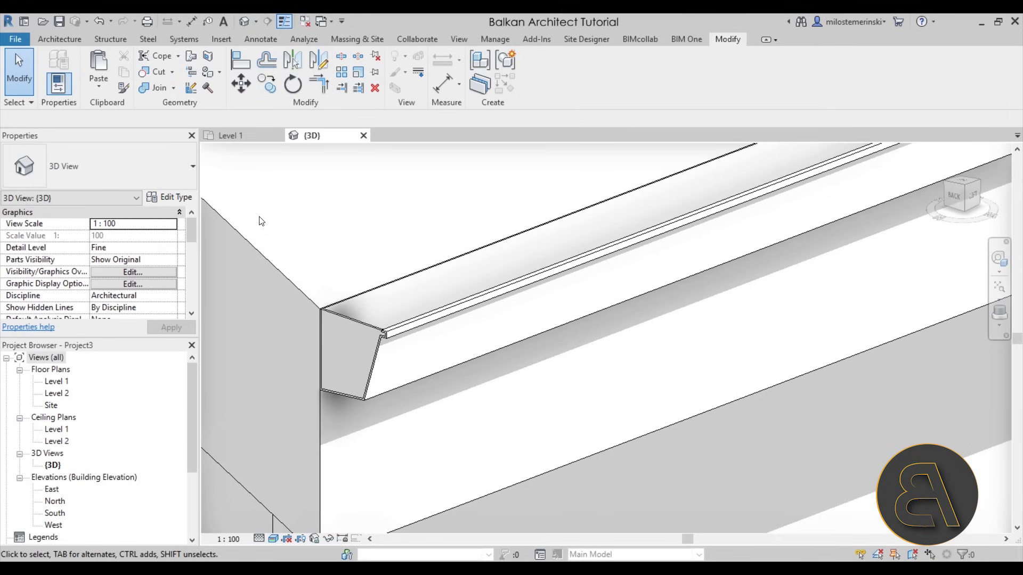
click(159, 92)
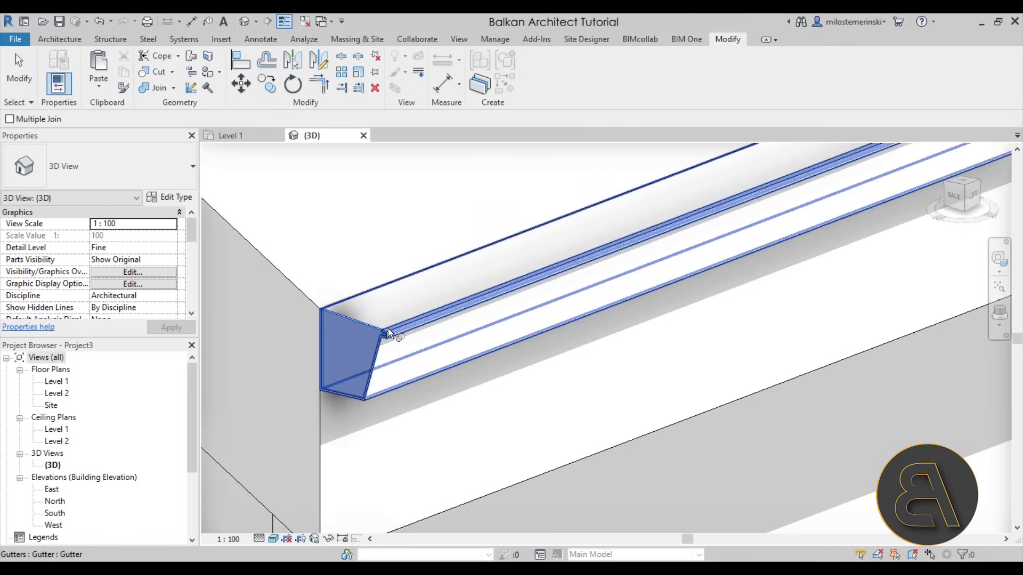
scroll(271, 361, down, 5)
scroll(529, 305, up, 10)
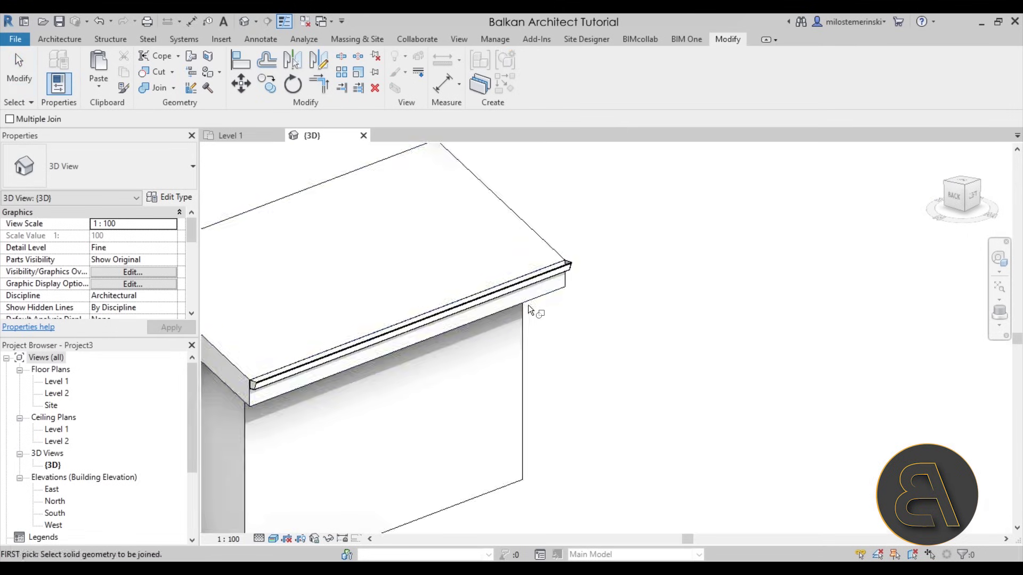
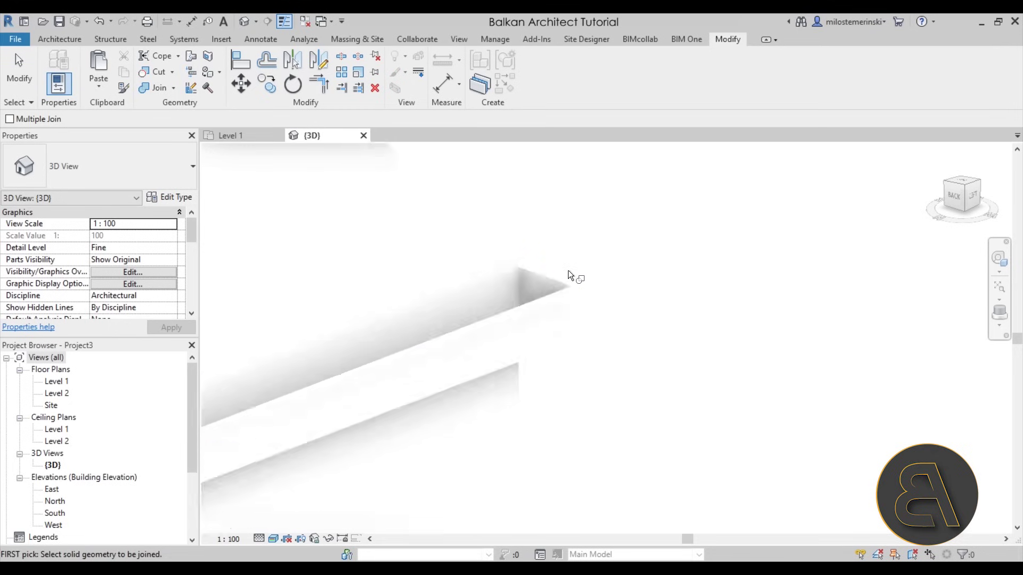
key(Escape)
mouse_move(568, 270)
middle_down()
mouse_move(576, 343)
mouse_move(512, 357)
middle_up()
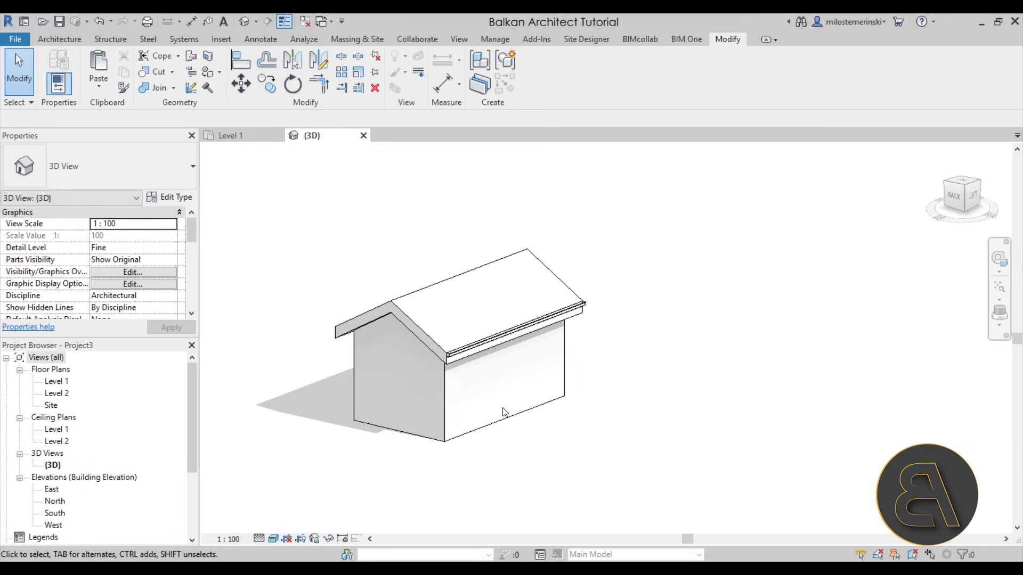
Step: Open the Level 2 floor plan and bring the lower end of the roof's gutter into view
scroll(489, 344, up, 4)
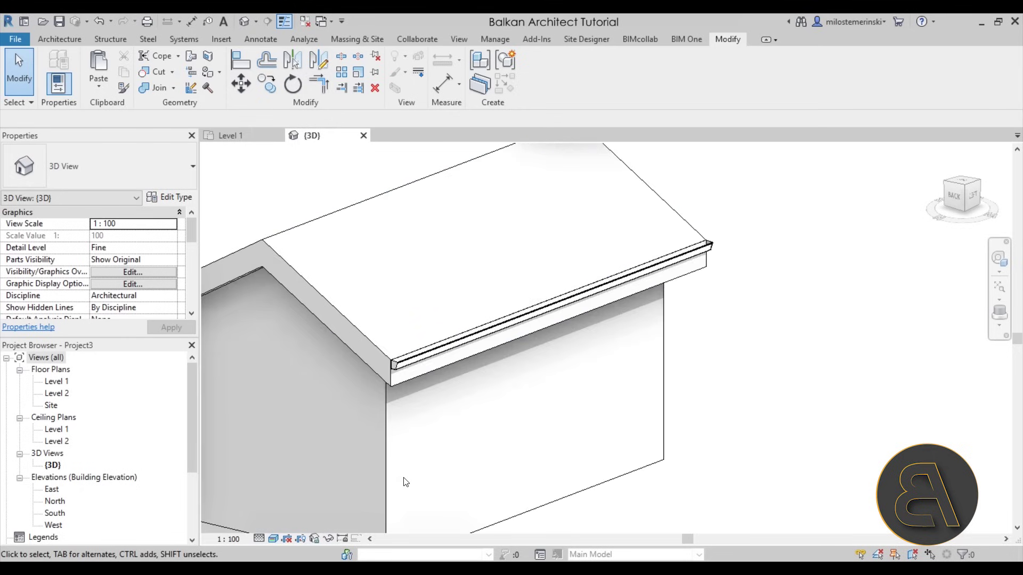
middle_drag(420, 484, 495, 319)
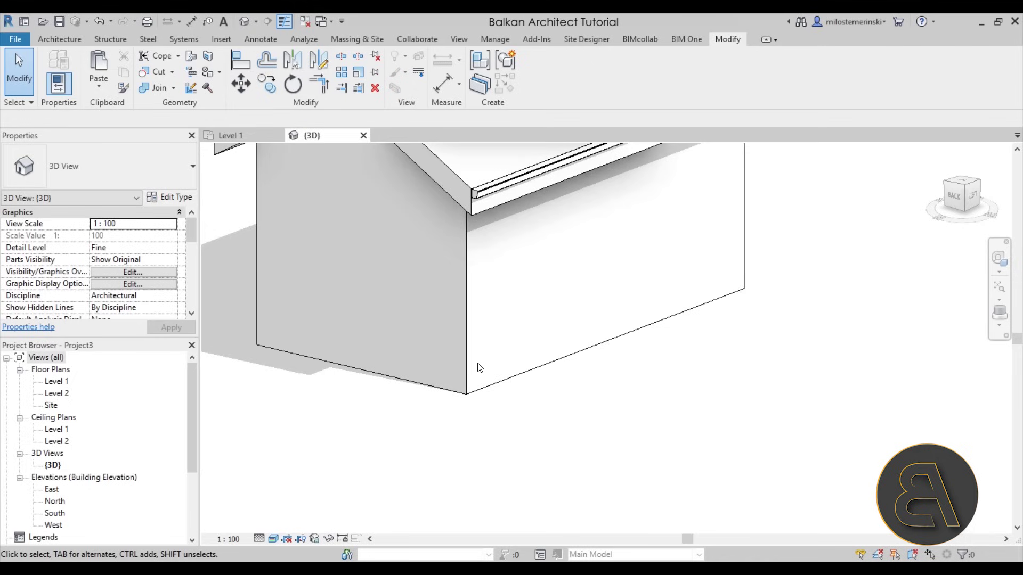
click(177, 42)
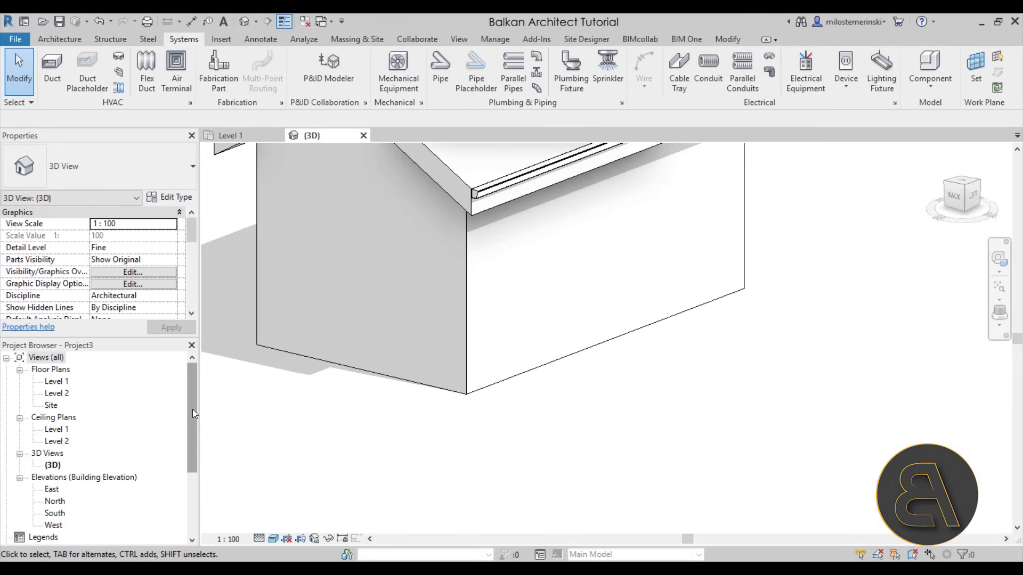
double_click(56, 382)
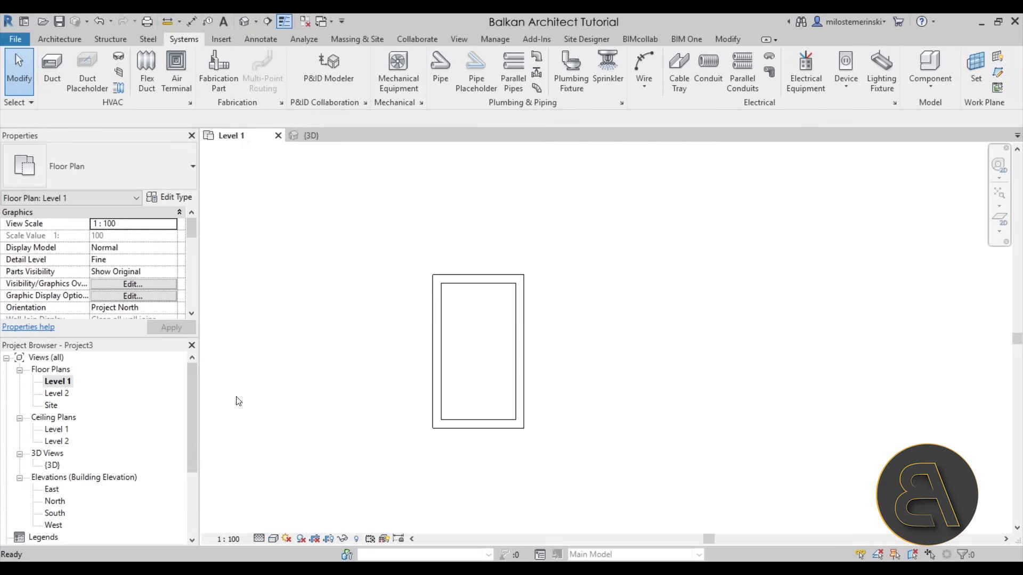
double_click(57, 393)
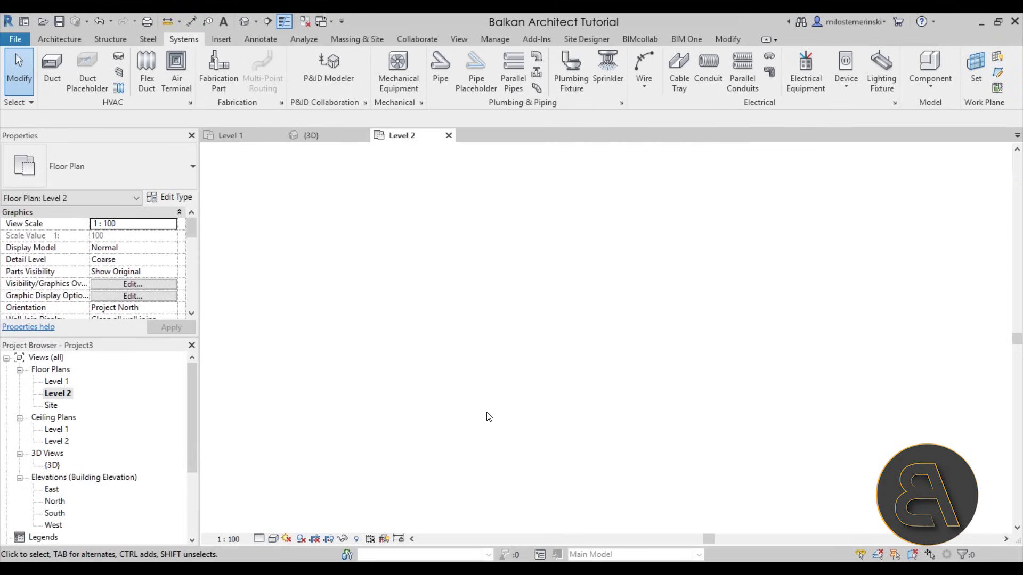
scroll(479, 447, up, 4)
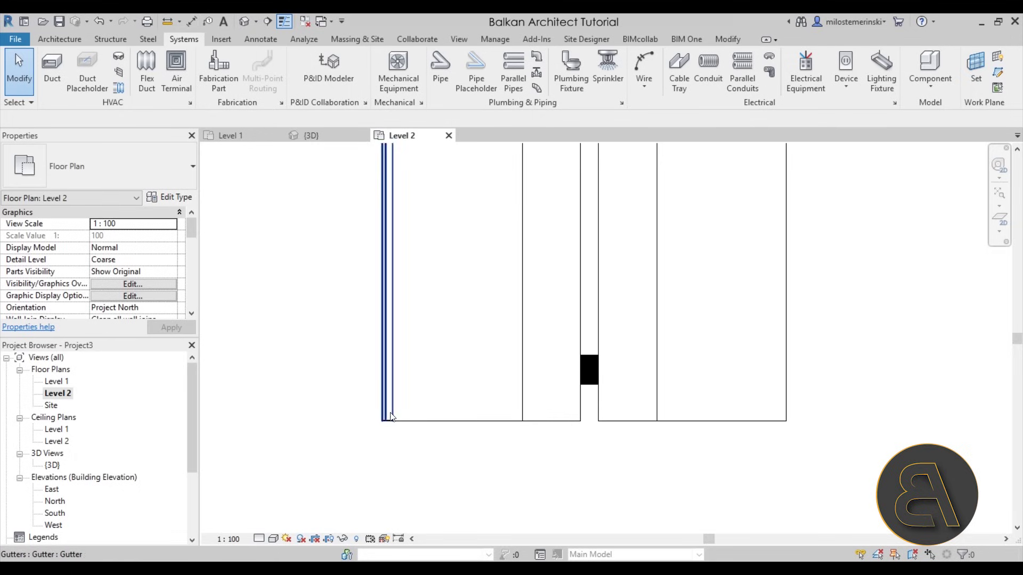
scroll(417, 320, down, 1)
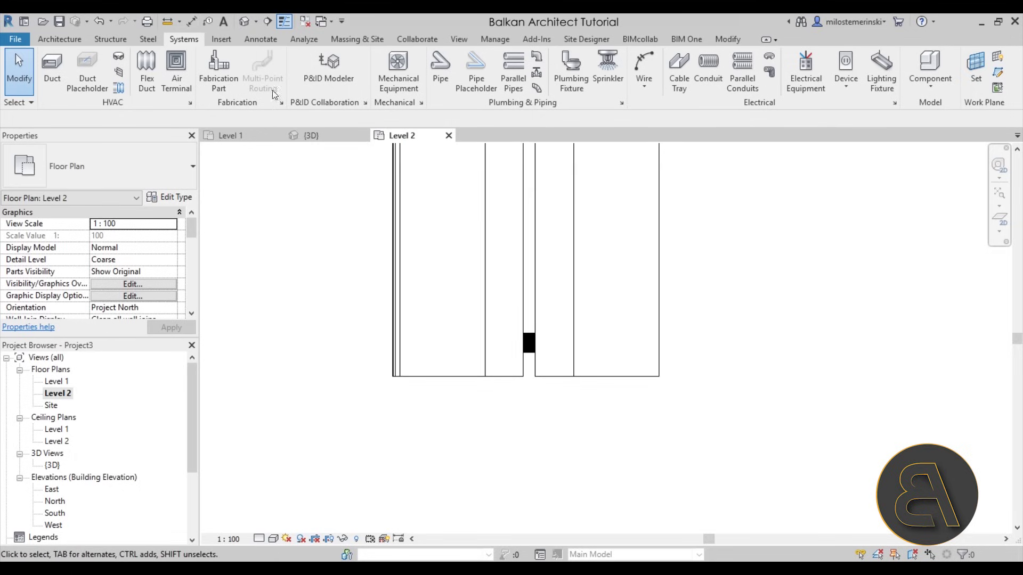
Step: Draw a horizontal reference plane across the gutter near the lower end of the roof in the Level 2 plan
click(72, 41)
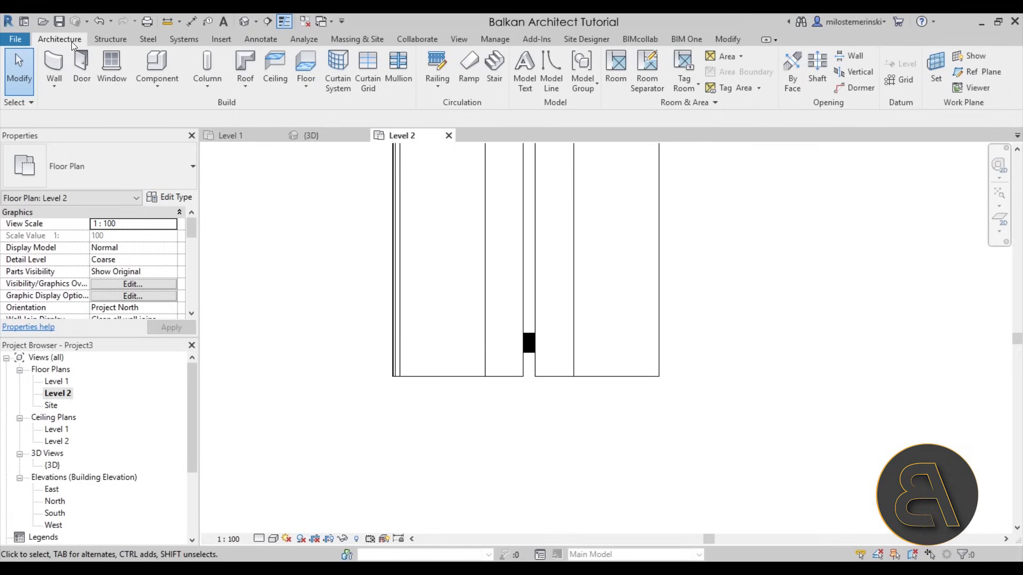
click(970, 71)
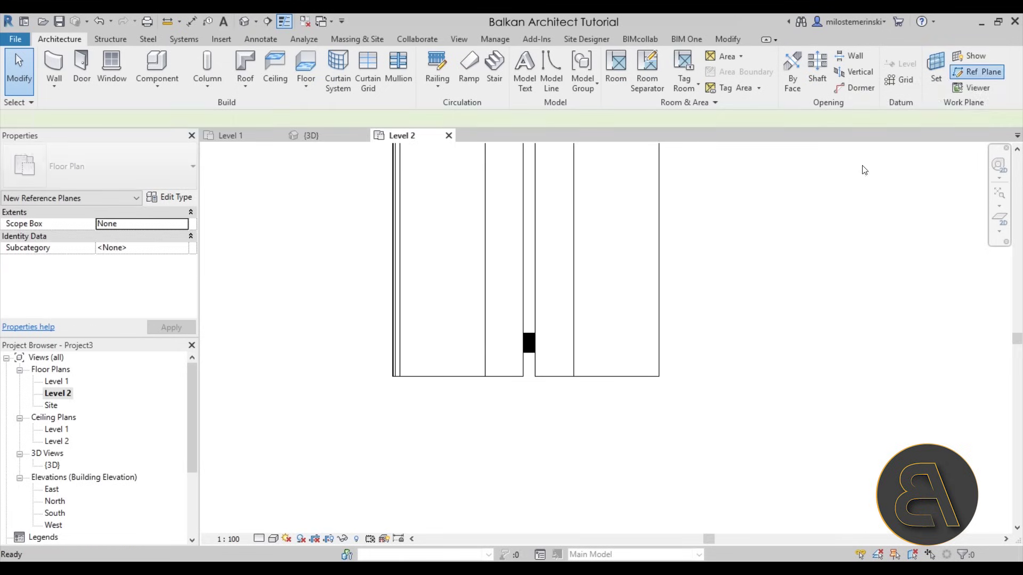
click(506, 343)
click(297, 343)
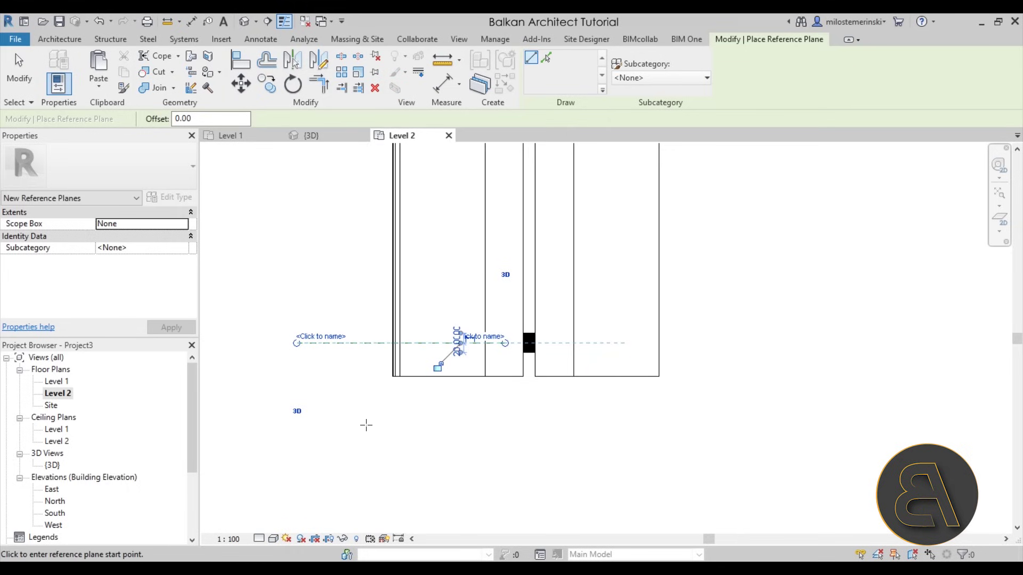
key(Escape)
key(Escape)
Step: Name the new horizontal reference plane "Gutter R"
click(327, 346)
scroll(459, 336, up, 2)
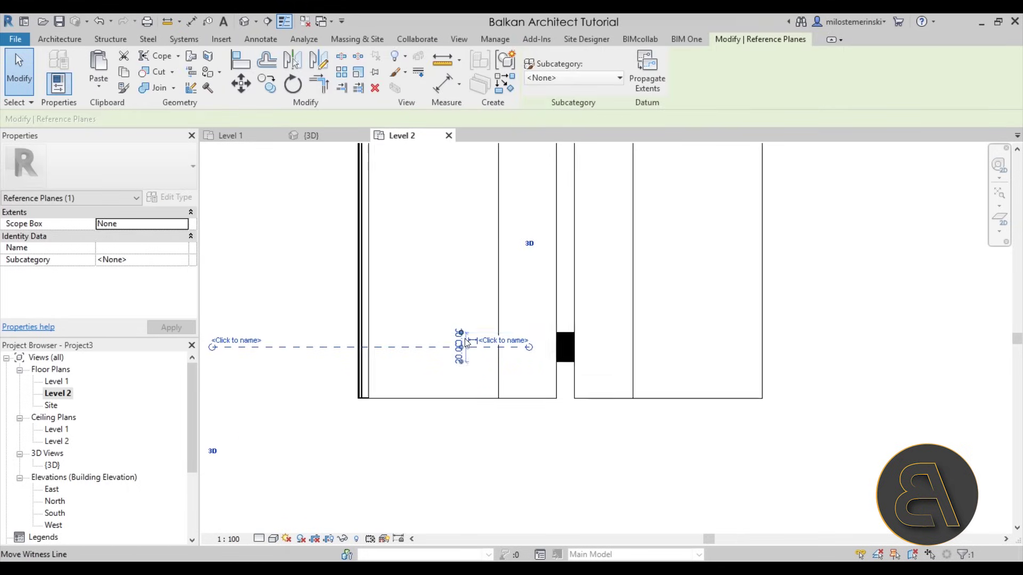
middle_drag(565, 360, 646, 345)
click(341, 324)
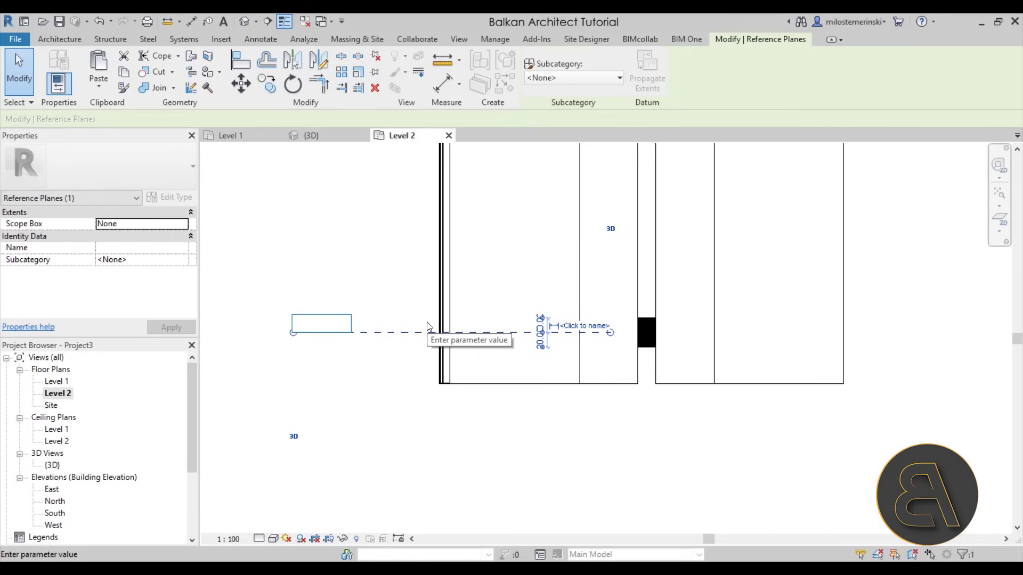
text(Gutter R)
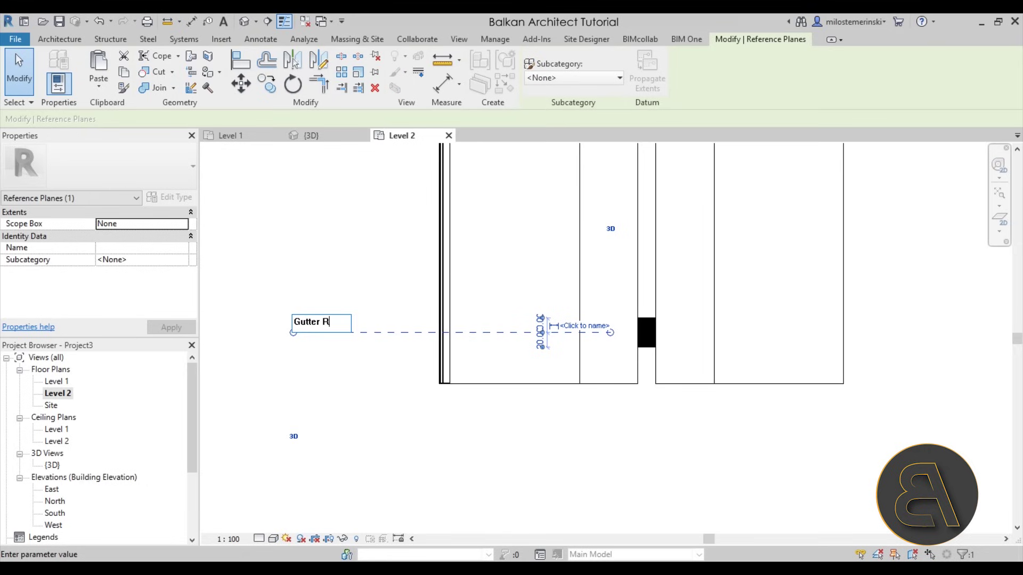
key(Return)
click(387, 253)
scroll(389, 261, down, 2)
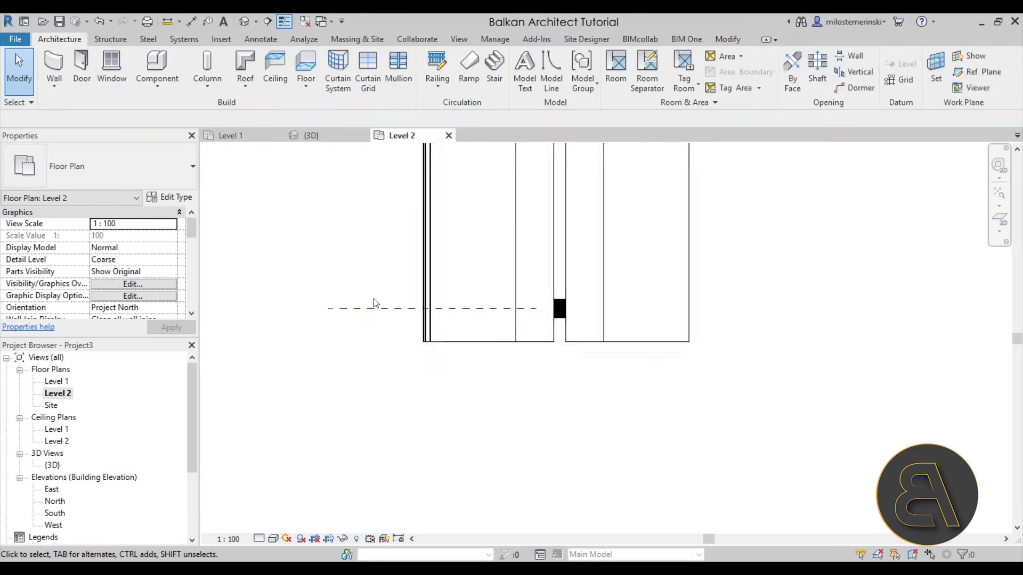
Step: Open the South elevation and focus on the gutter at the roof's eave
click(267, 137)
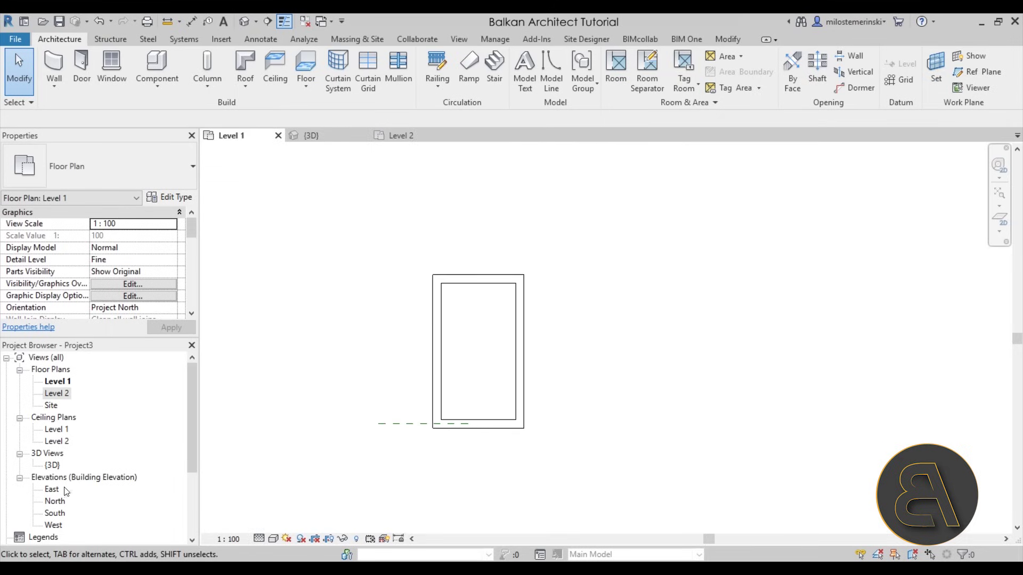
double_click(55, 513)
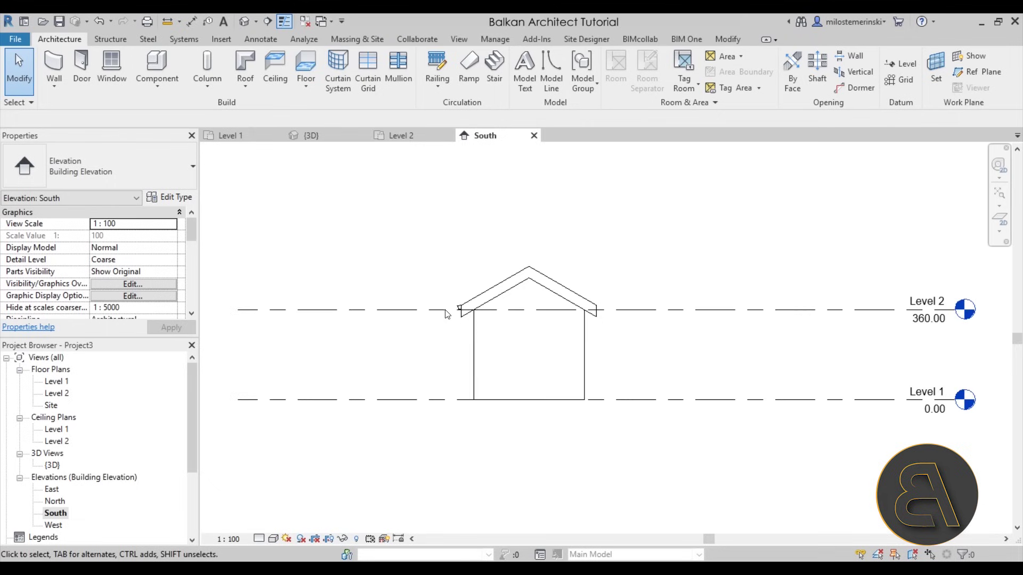
scroll(447, 315, up, 5)
middle_drag(480, 280, 417, 359)
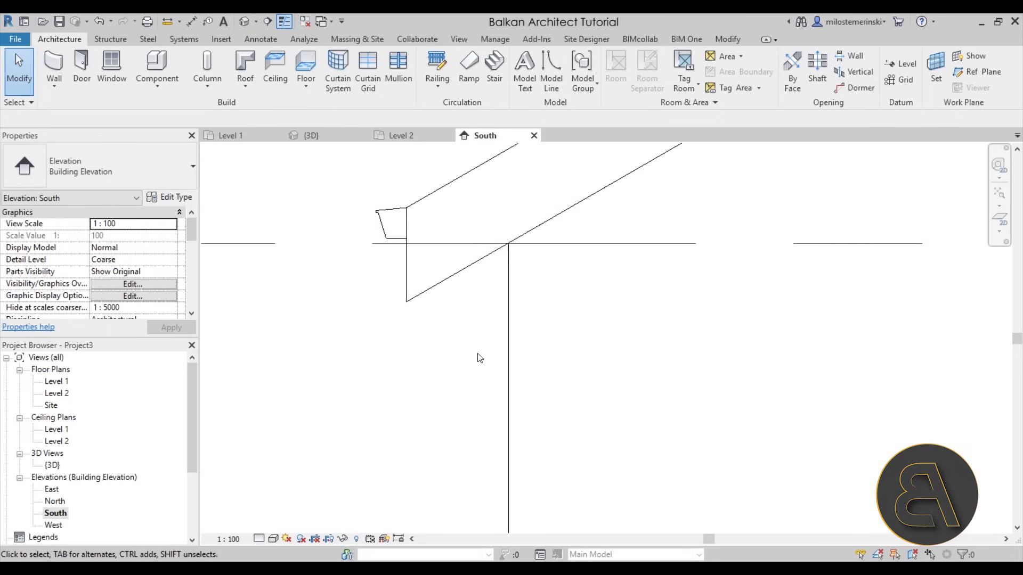
Step: Start the Pipe command and set the Default pipe type's pipe segment to Stainless Steel - 5S in its routing preferences
click(185, 43)
click(440, 68)
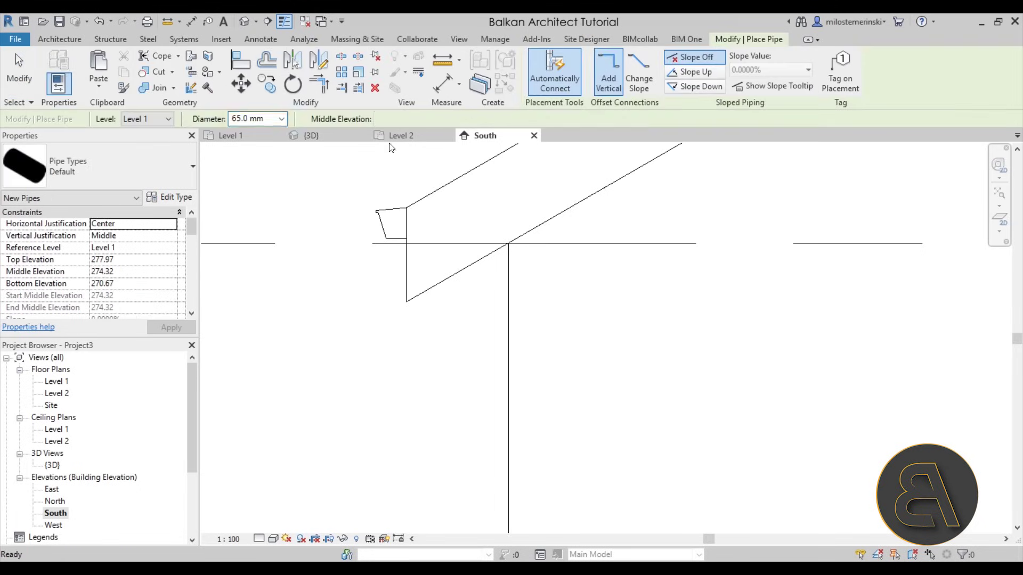
click(109, 165)
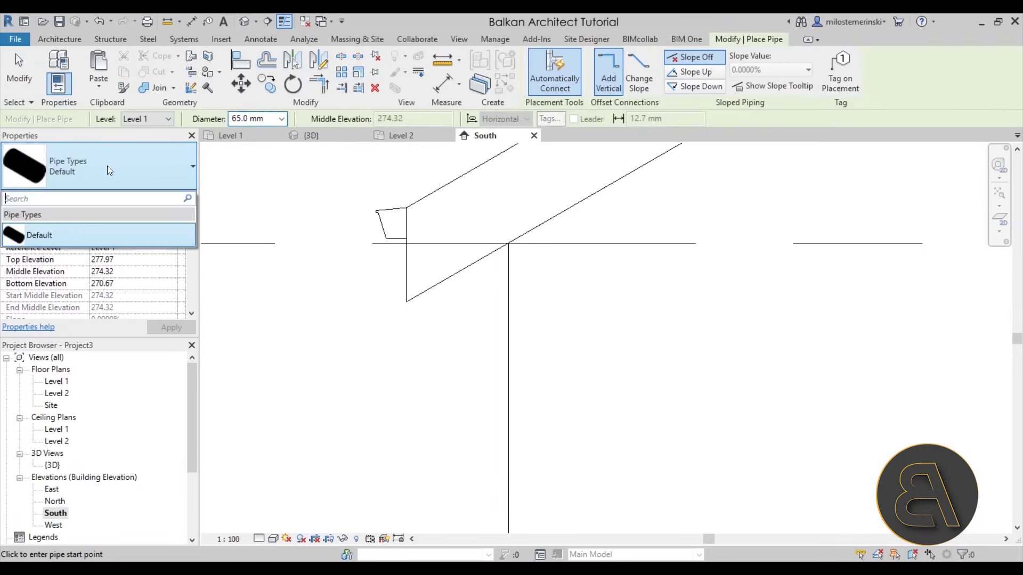
click(160, 176)
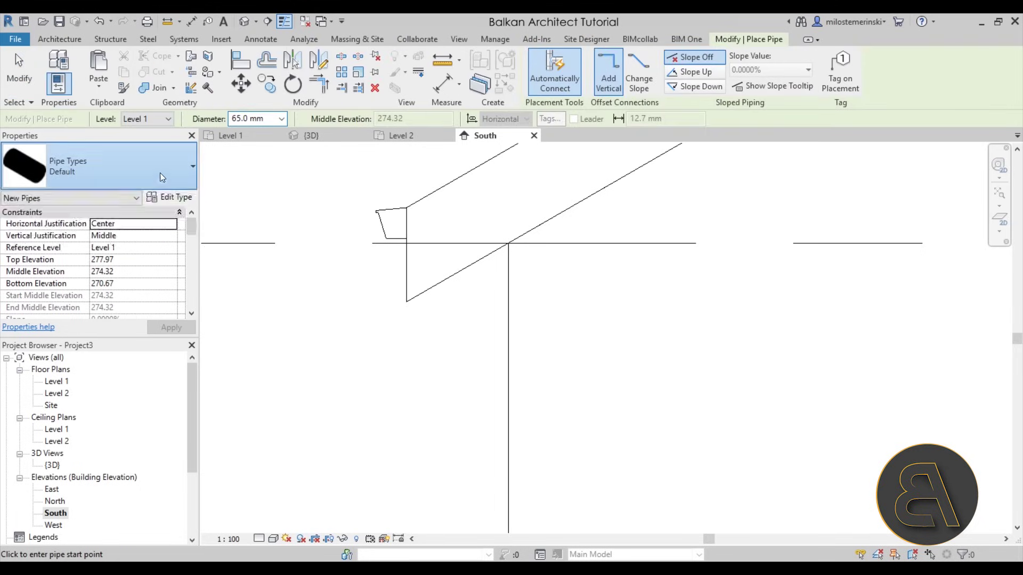
click(180, 198)
click(351, 234)
click(298, 245)
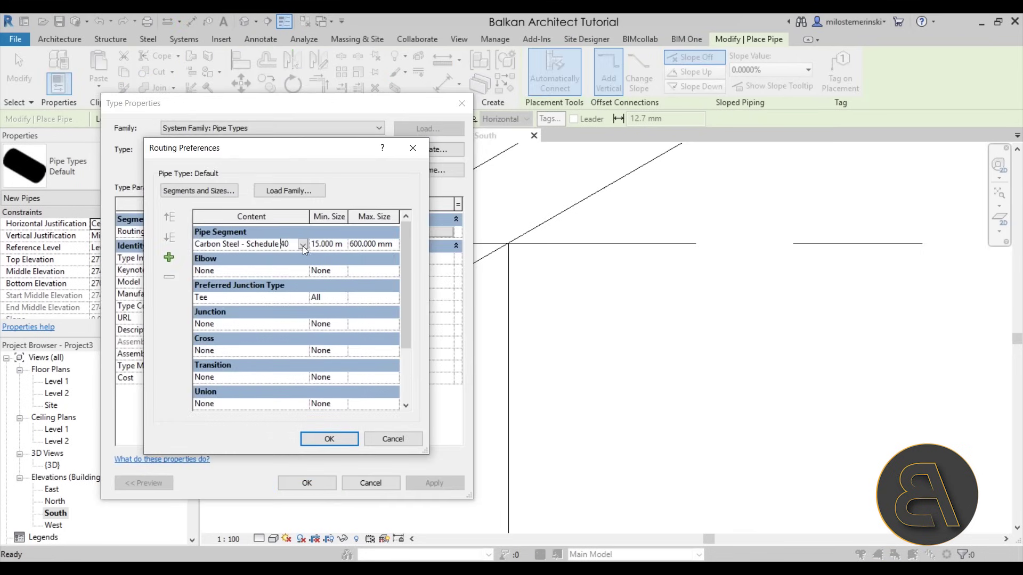
click(303, 245)
scroll(288, 269, down, 2)
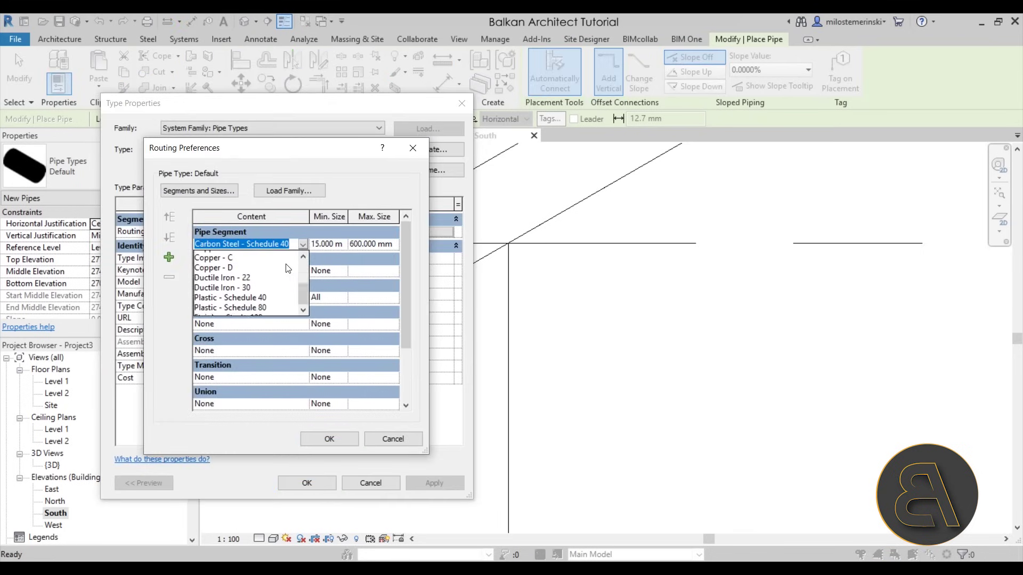
scroll(234, 273, up, 1)
scroll(256, 285, down, 1)
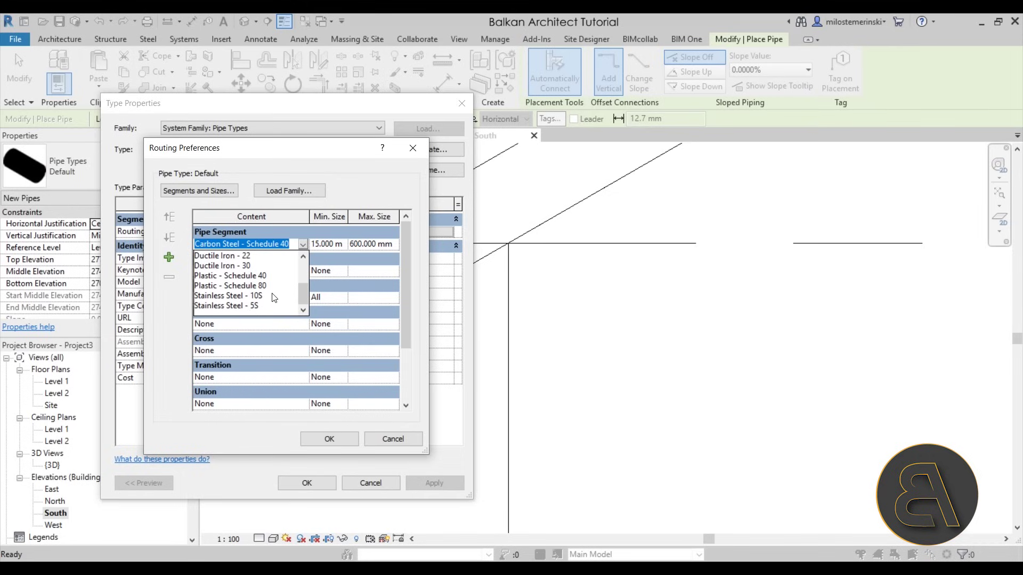
click(229, 305)
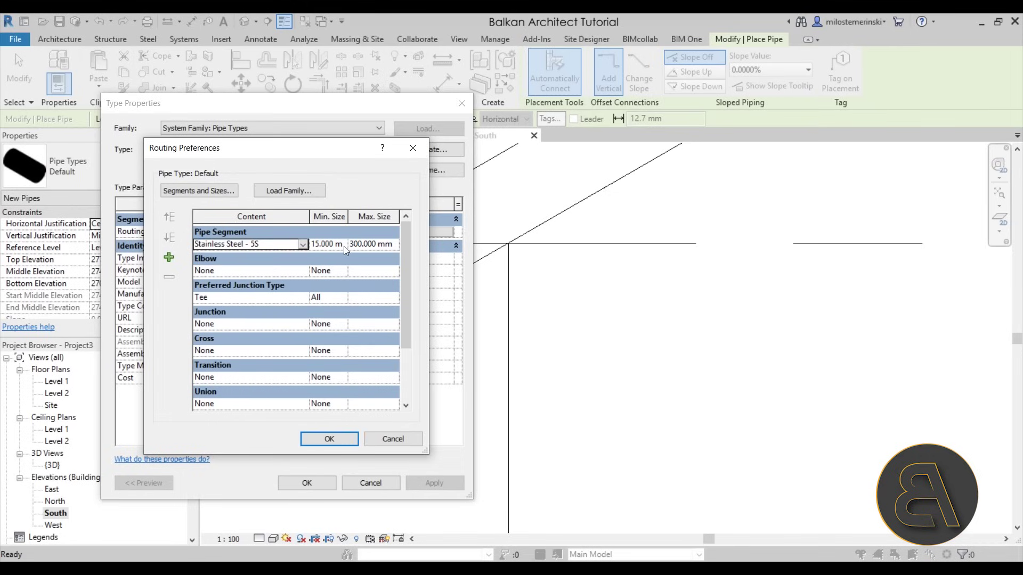
click(337, 441)
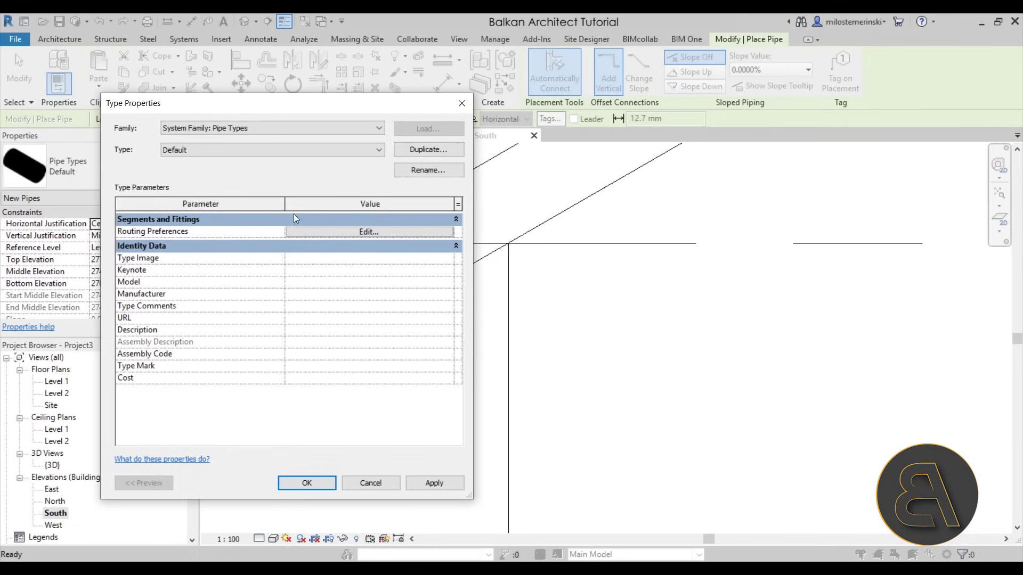
click(316, 484)
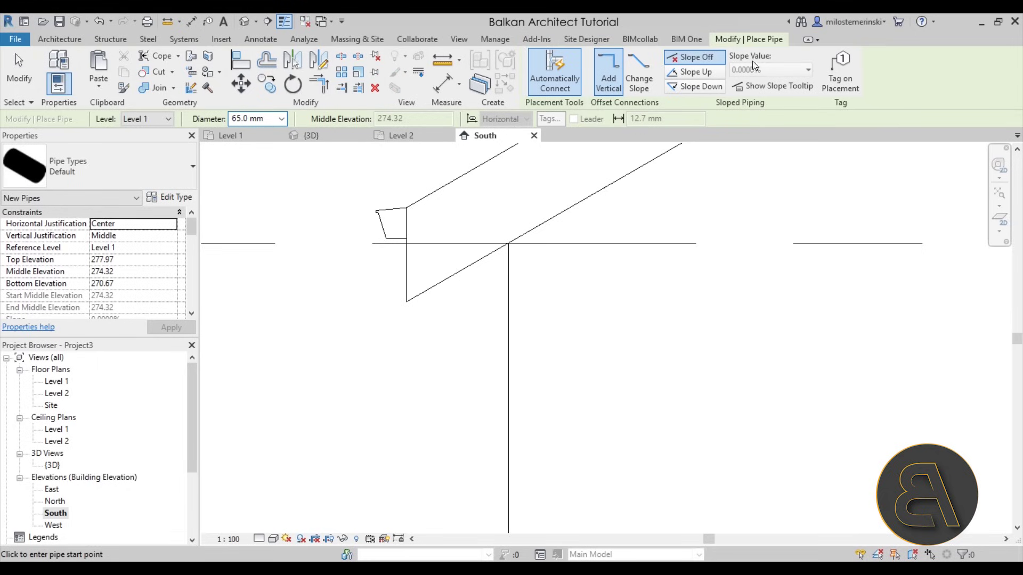
Step: Leave the Pipe command and set the work plane to the reference plane named Gutter RP
click(19, 72)
click(977, 85)
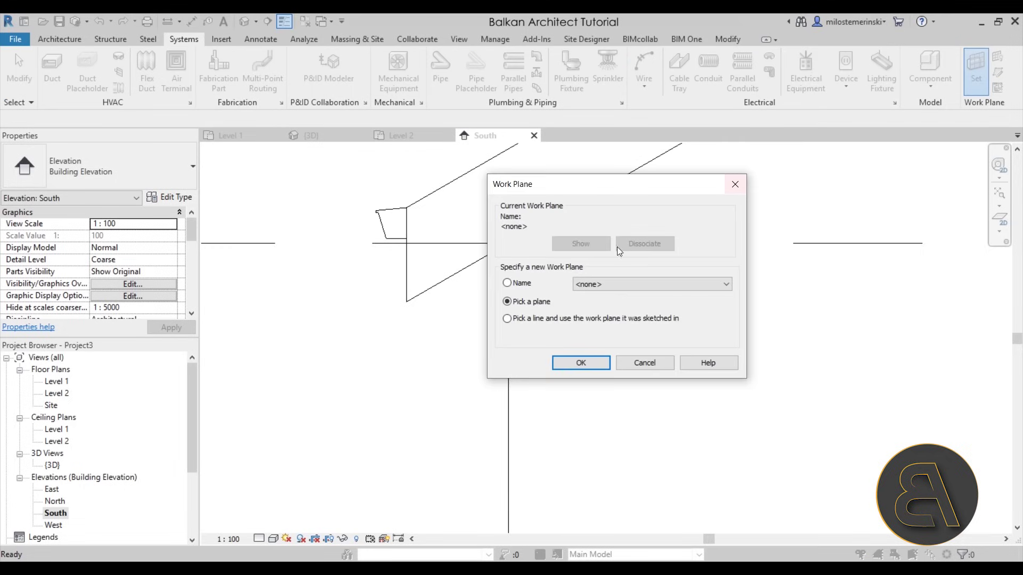
click(588, 287)
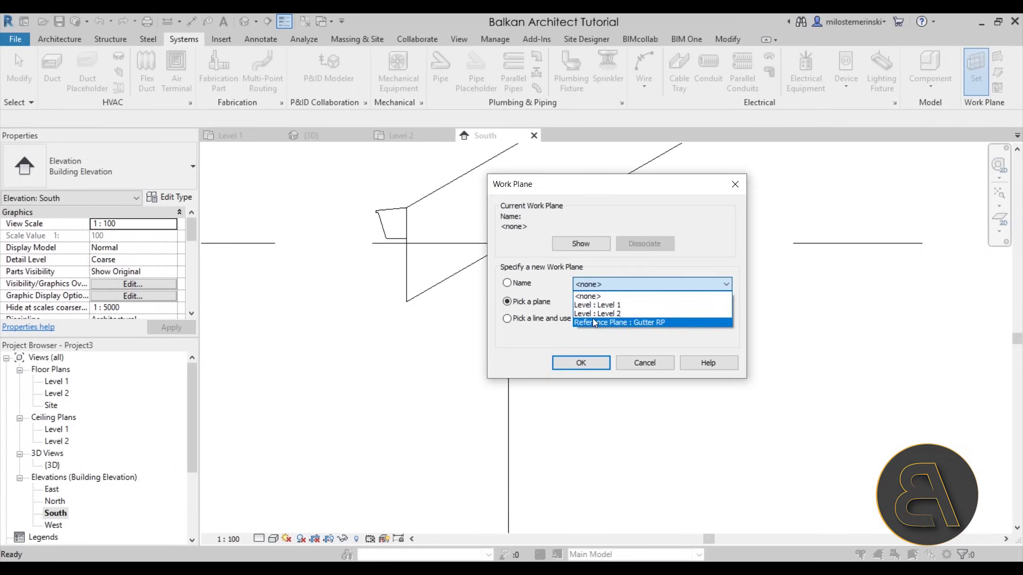
click(592, 320)
click(582, 364)
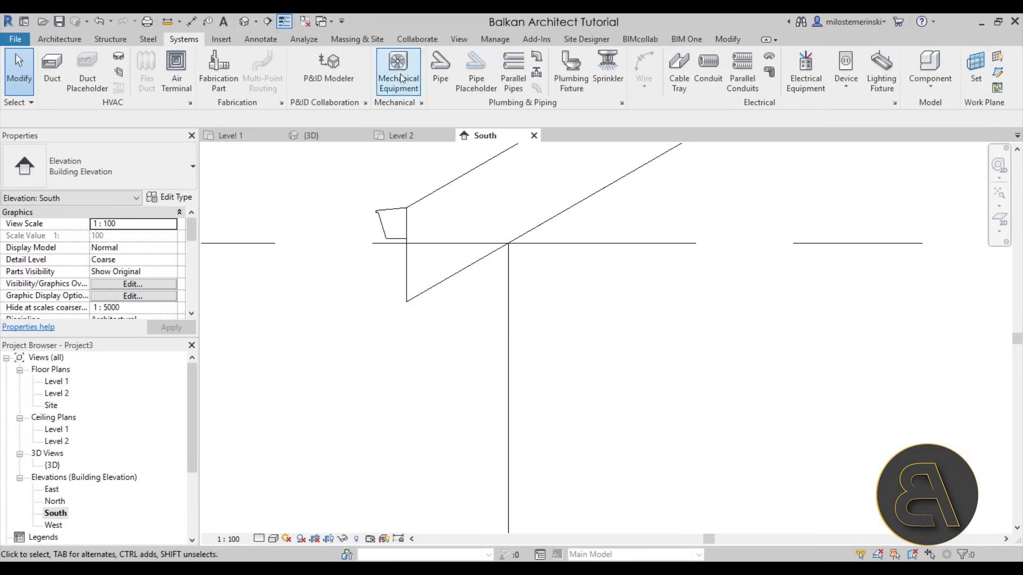
click(440, 80)
scroll(388, 229, up, 2)
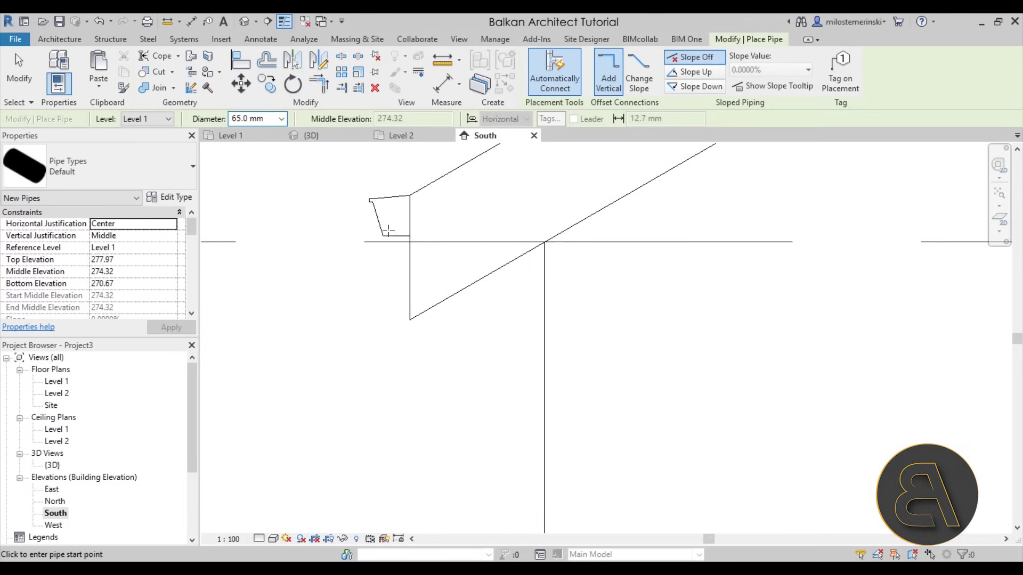
scroll(394, 236, up, 2)
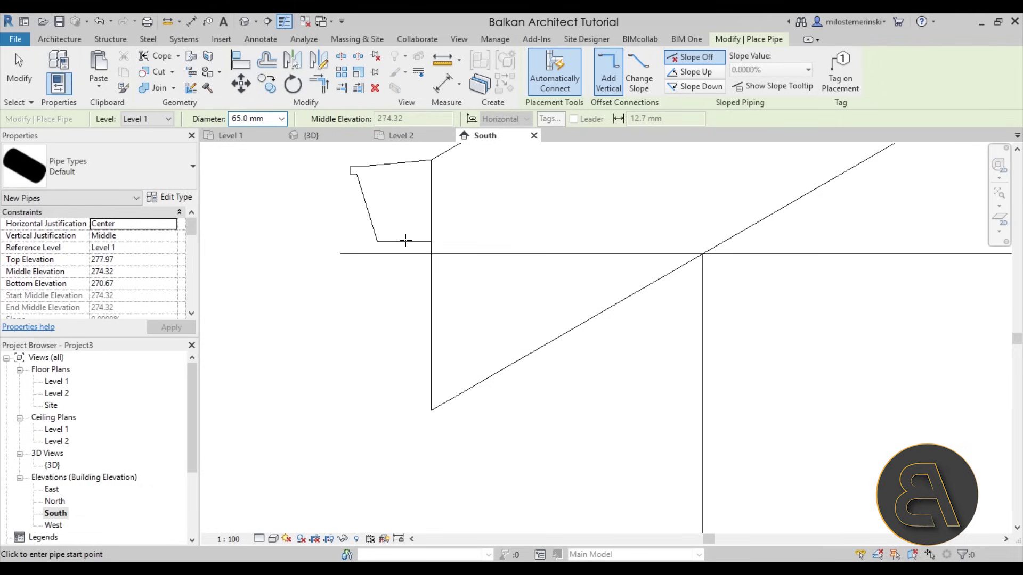
click(403, 241)
scroll(404, 285, down, 3)
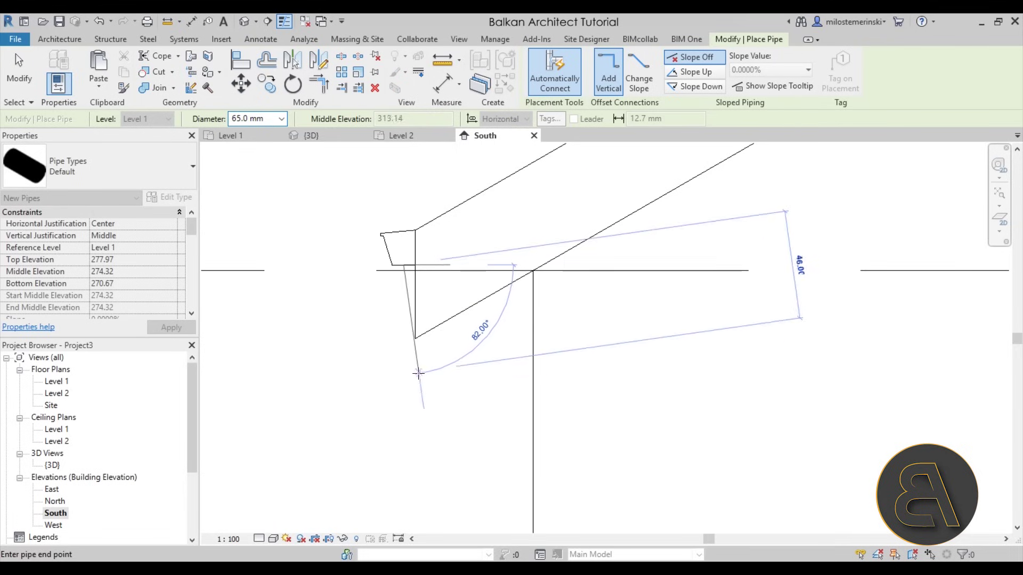
Step: Set the detail level of the South elevation to Fine
click(257, 539)
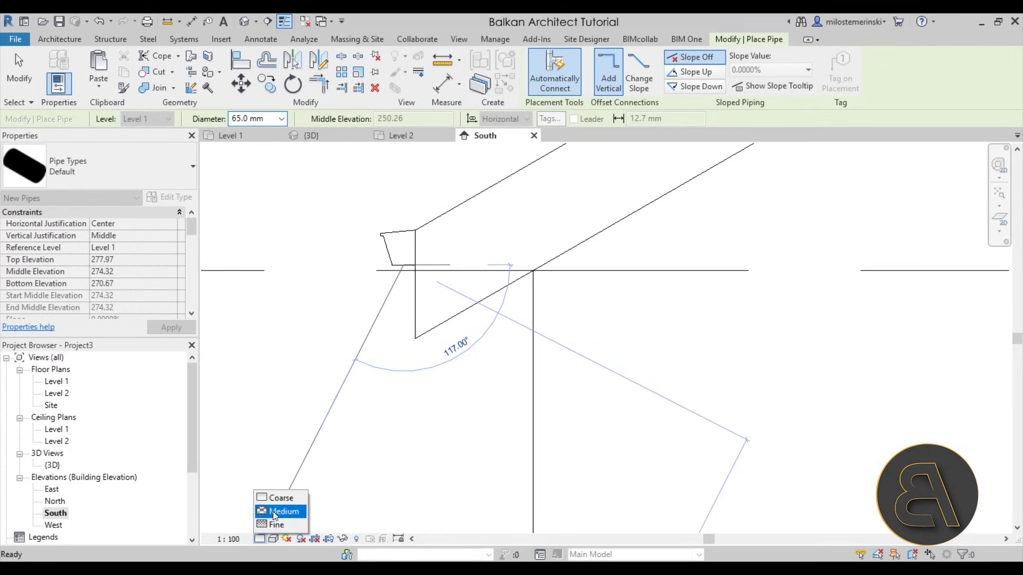
click(272, 525)
Step: Try to draw a vertical 65 mm pipe downward from the middle of the gutter's underside in two segments
scroll(416, 275, up, 4)
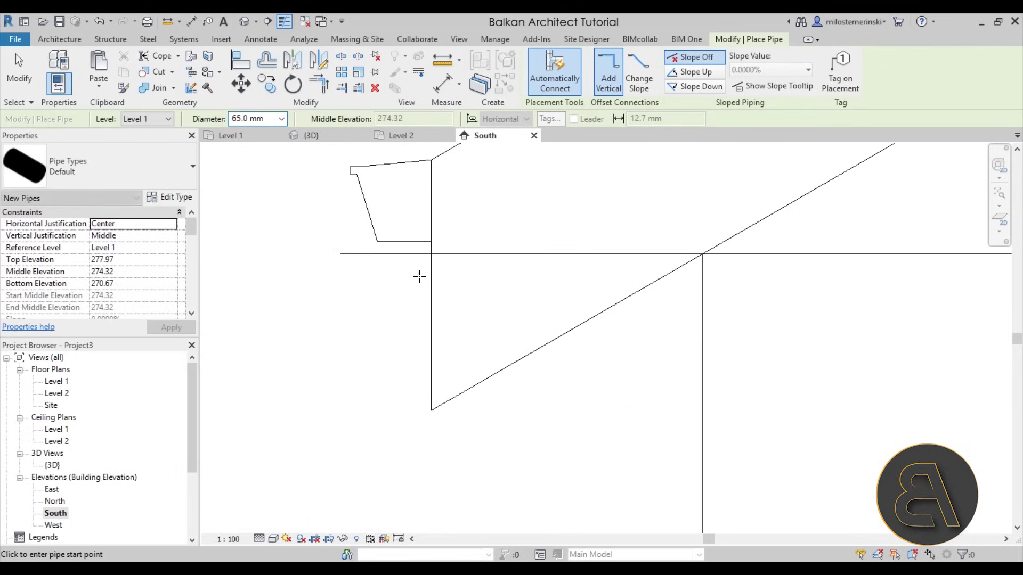
click(402, 241)
scroll(400, 341, down, 2)
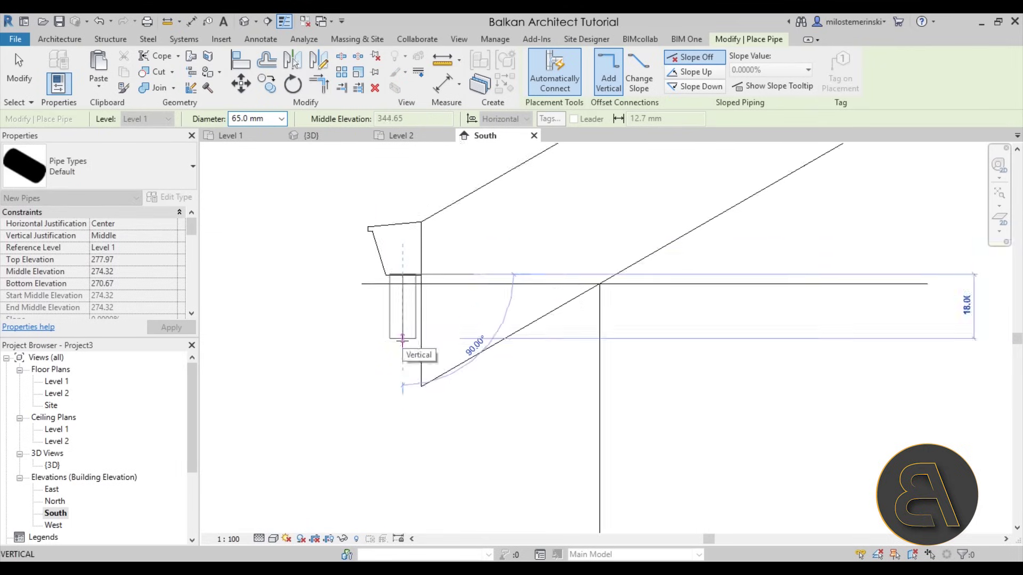
middle_drag(401, 277, 399, 207)
scroll(399, 207, down, 1)
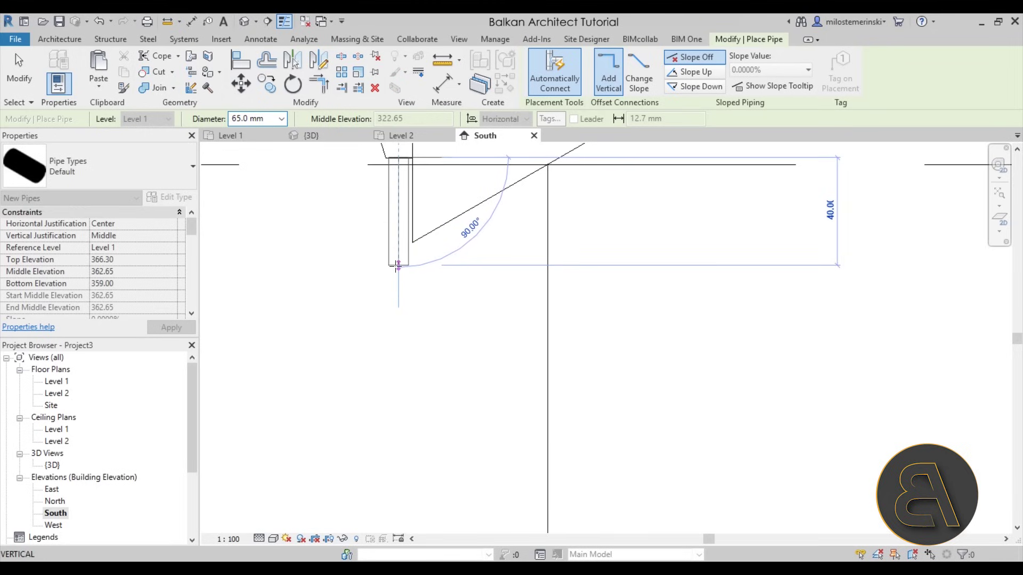
click(395, 269)
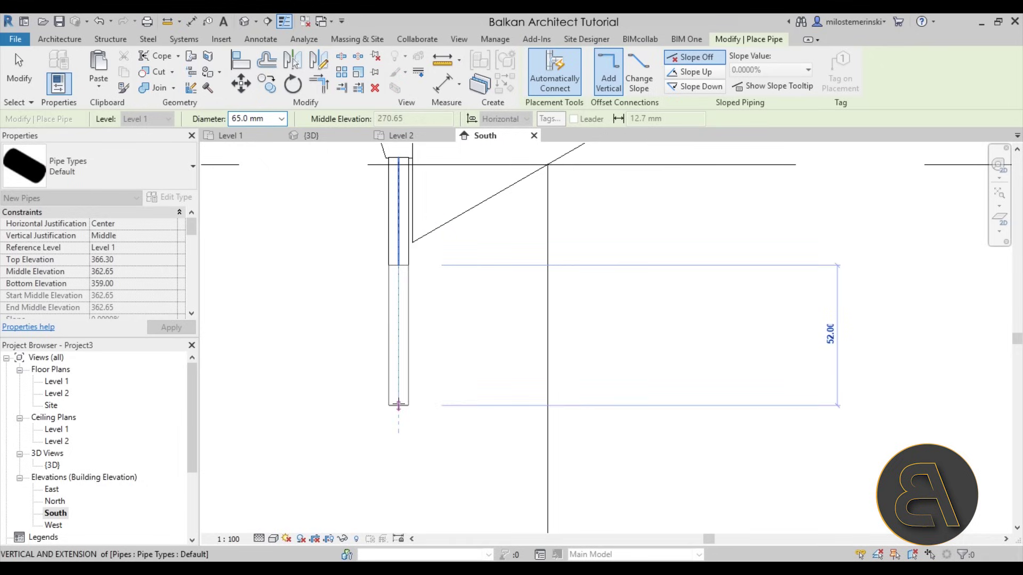
click(398, 422)
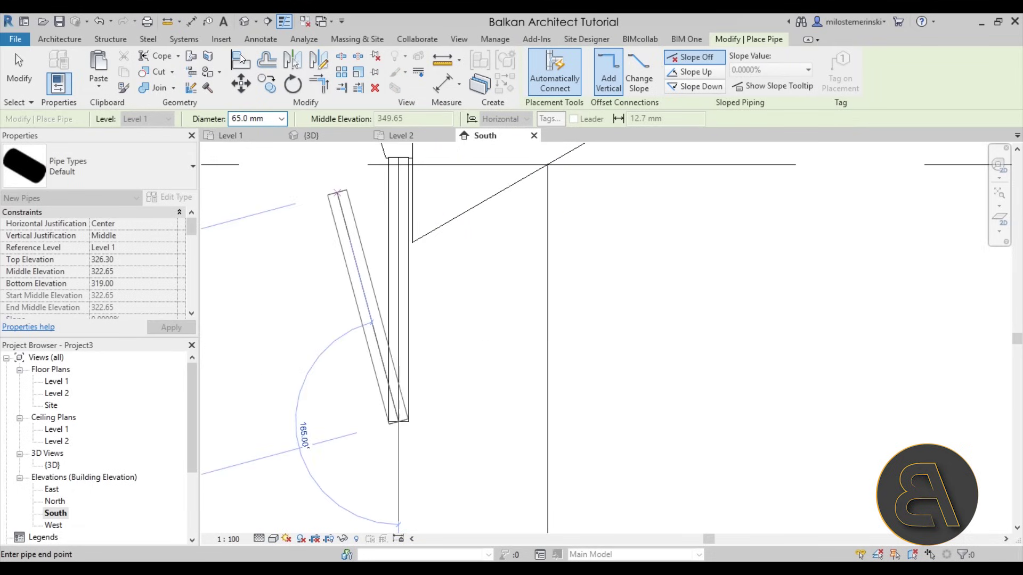
click(99, 23)
click(99, 24)
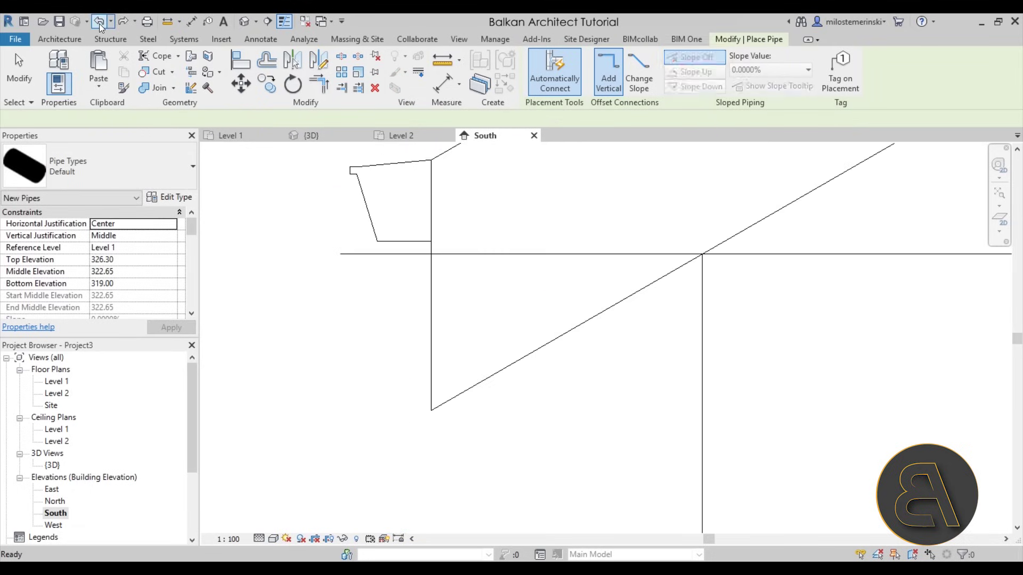
Step: Check which fittings are assigned in the Default pipe type's routing preferences, and leave them without making changes
click(181, 199)
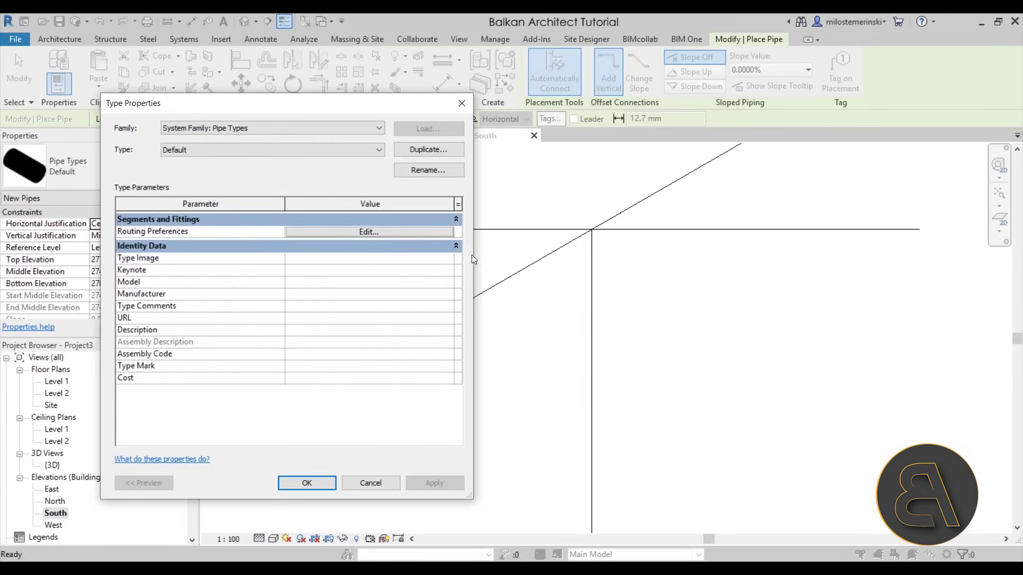
click(356, 234)
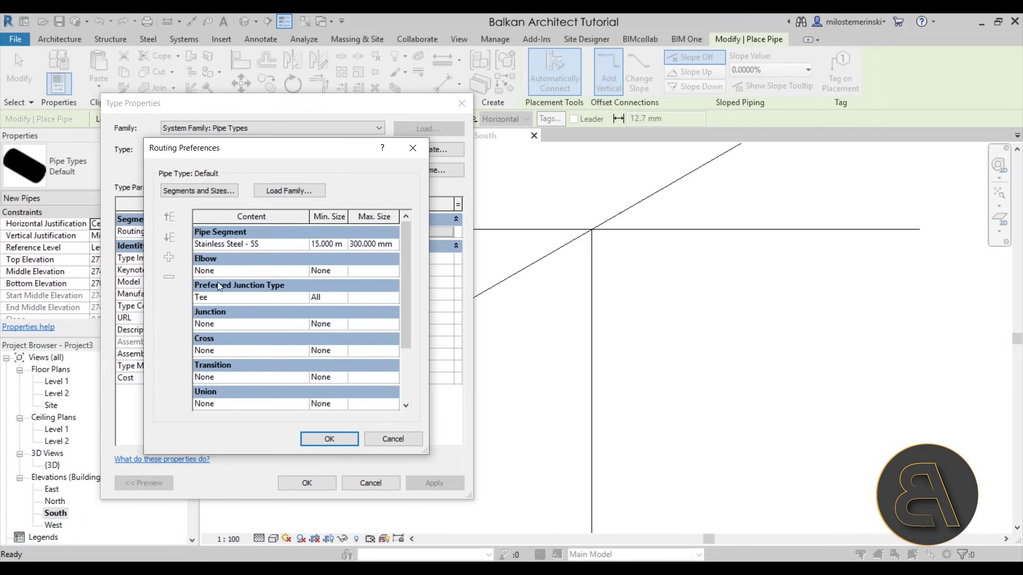
click(404, 438)
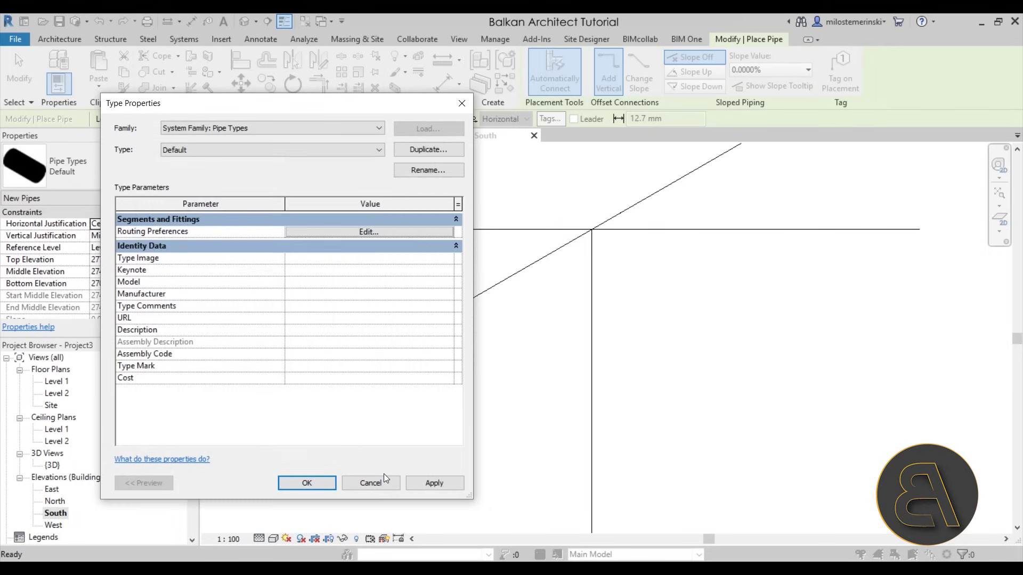
click(382, 481)
scroll(435, 225, down, 3)
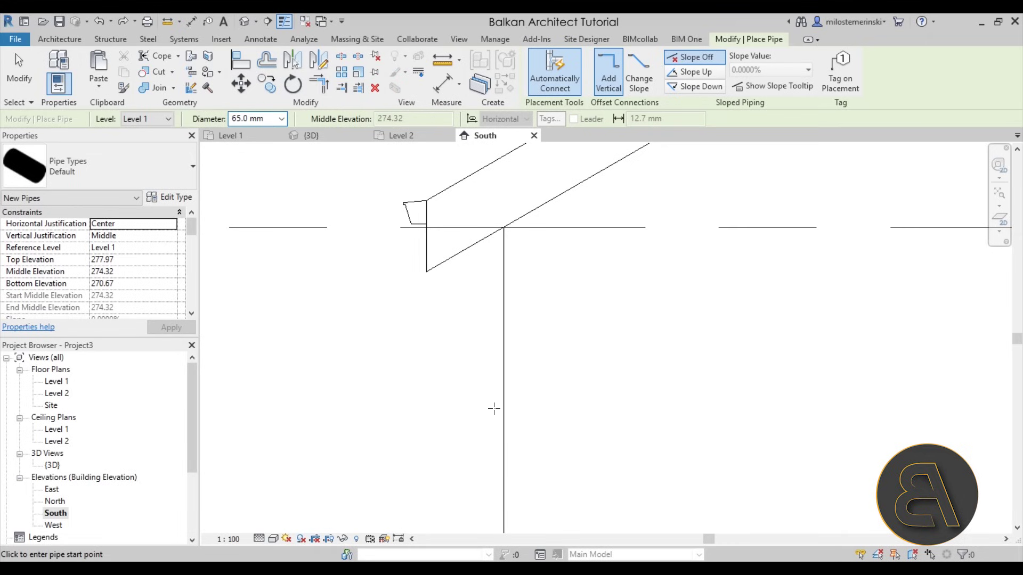
Step: Start loading a family and browse to the Fittings folder under Pipe in the US Metric library
click(218, 39)
click(548, 72)
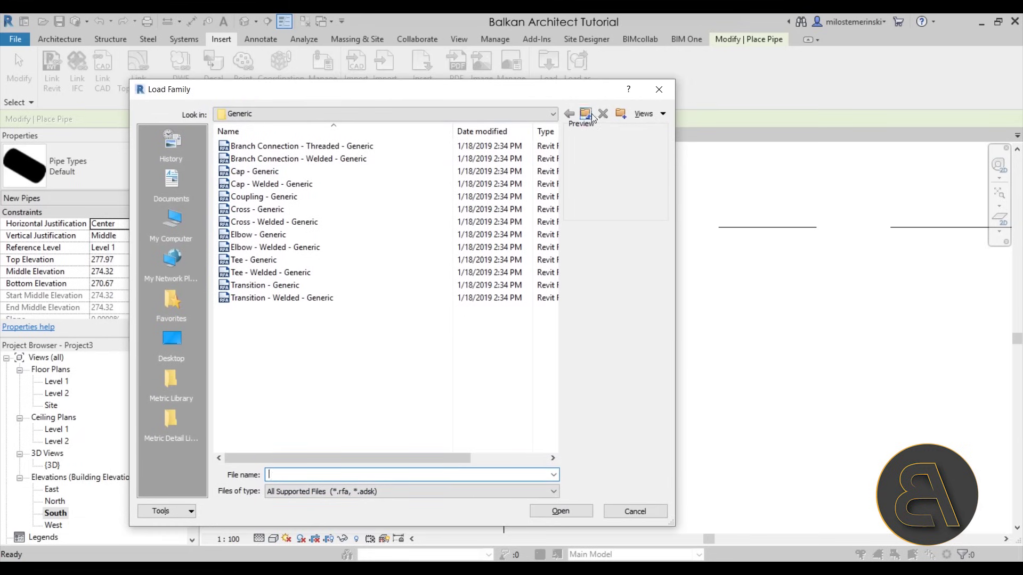
click(586, 113)
click(587, 113)
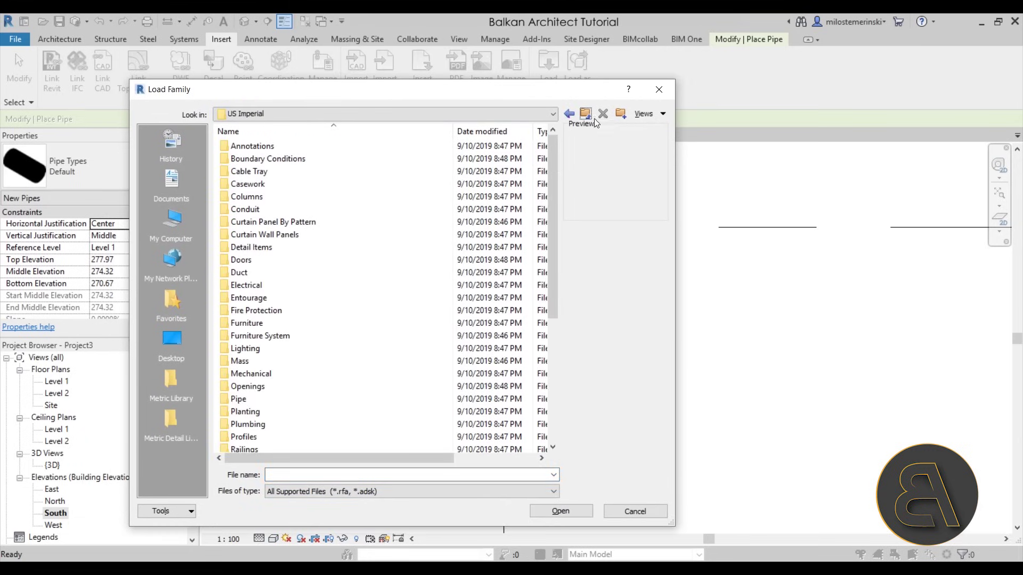
click(589, 115)
double_click(261, 172)
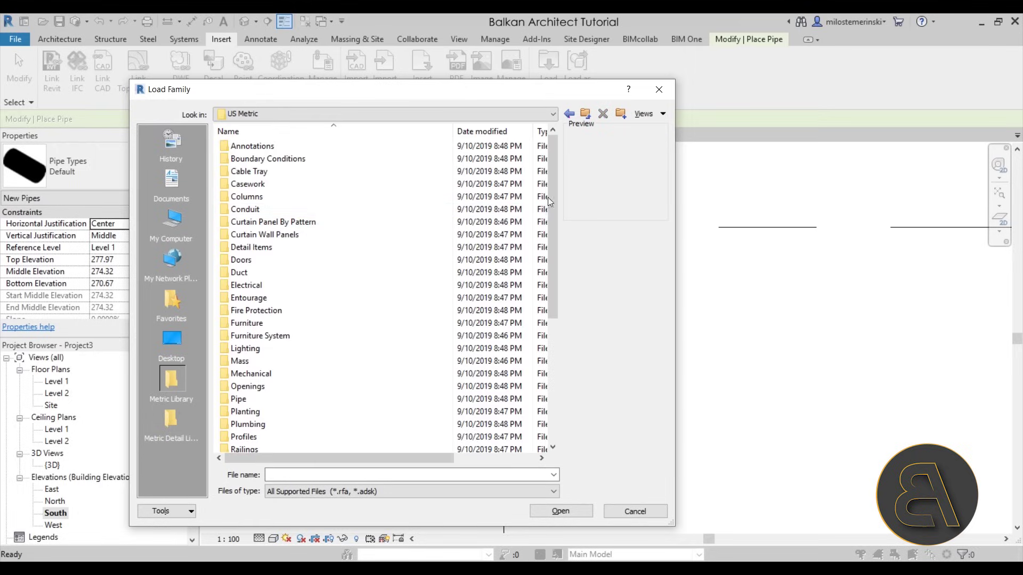
drag(554, 190, 559, 253)
double_click(256, 300)
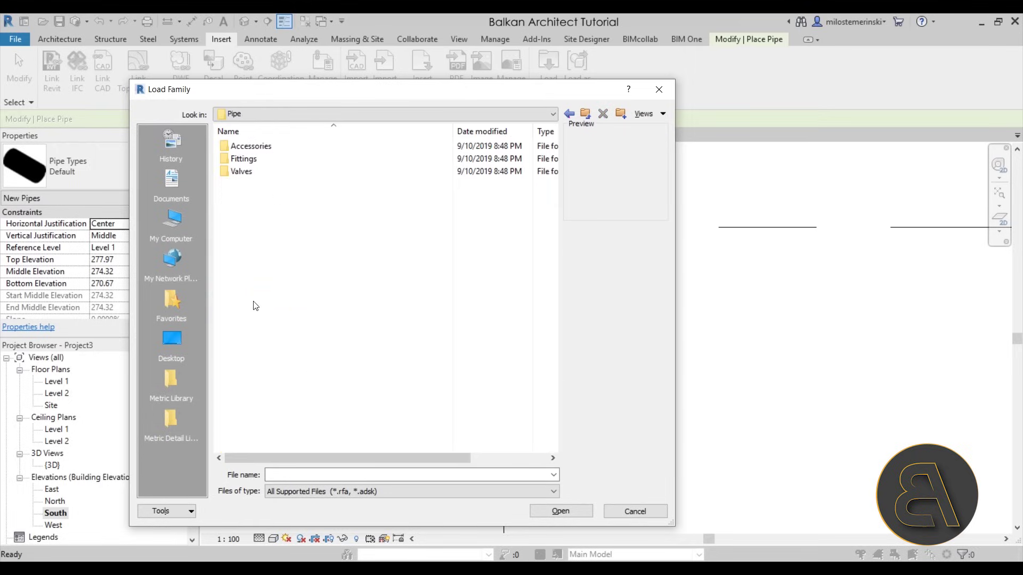
double_click(260, 160)
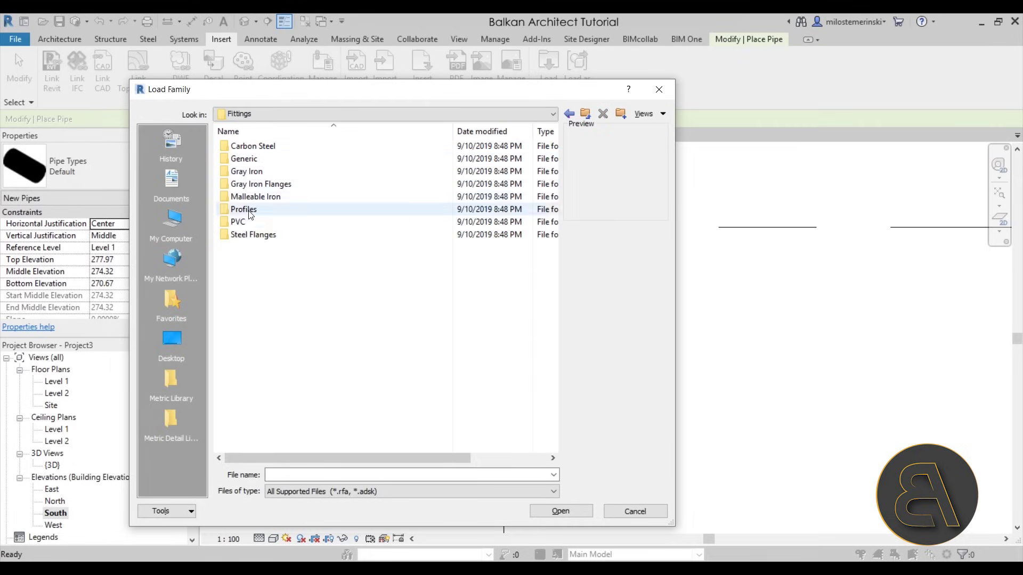
Step: Look through the PVC folder and the Class 150 folder of Steel Flanges for suitable fittings, and return to Fittings
double_click(290, 223)
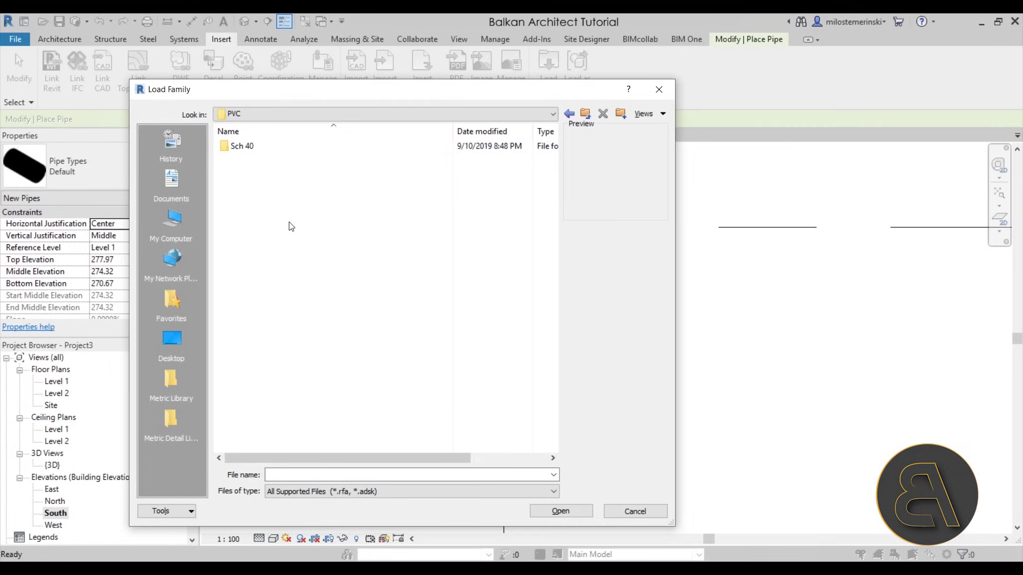
click(585, 113)
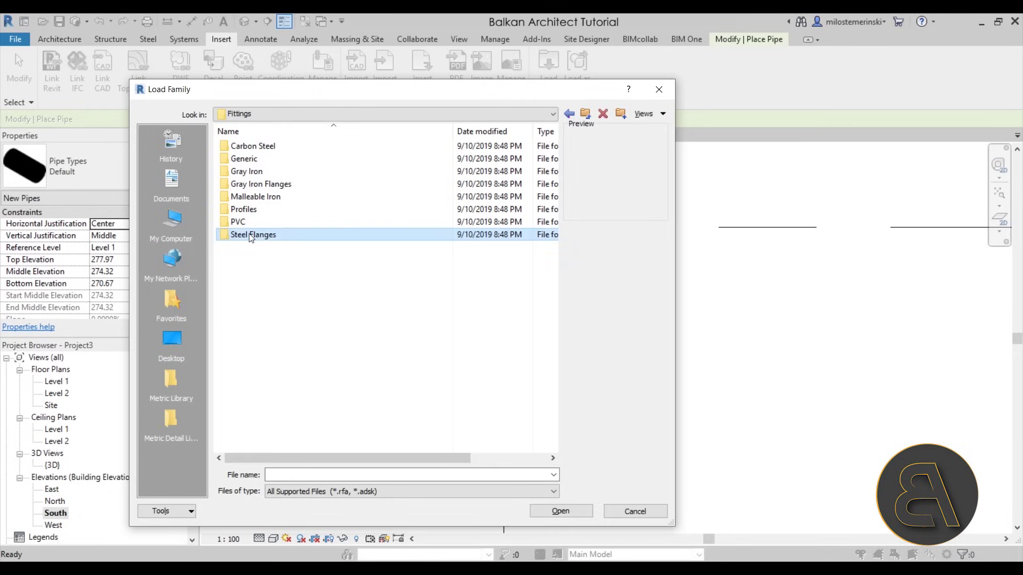
double_click(252, 234)
double_click(258, 148)
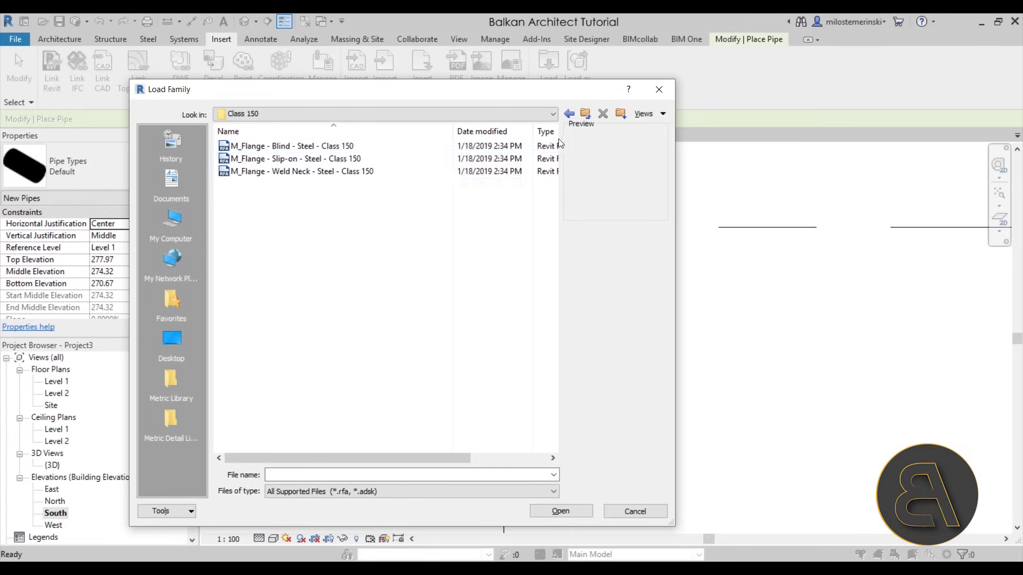
click(585, 115)
click(584, 115)
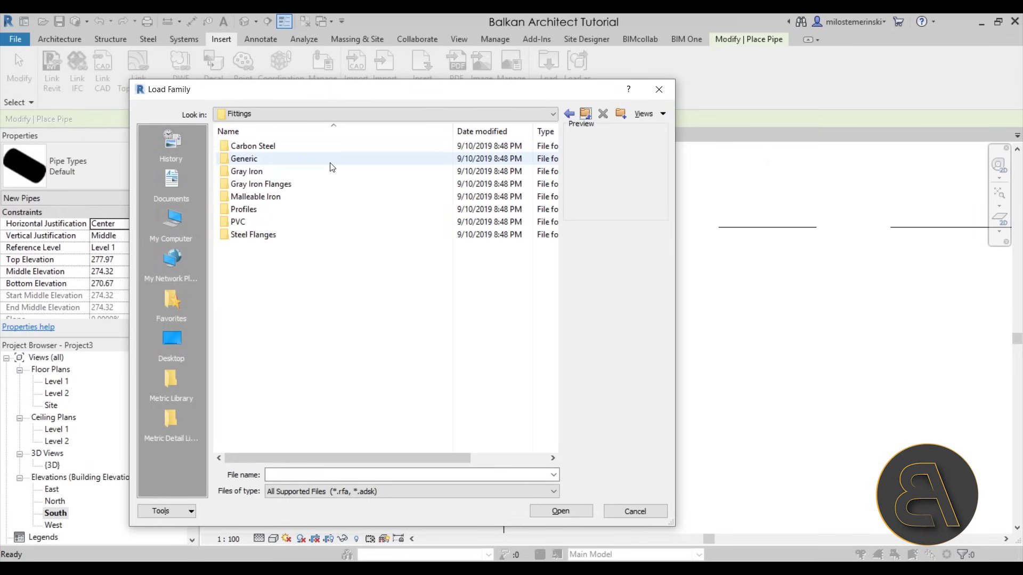
Step: Load the M_Elbow - Generic family from the Generic fittings folder into the project
double_click(304, 164)
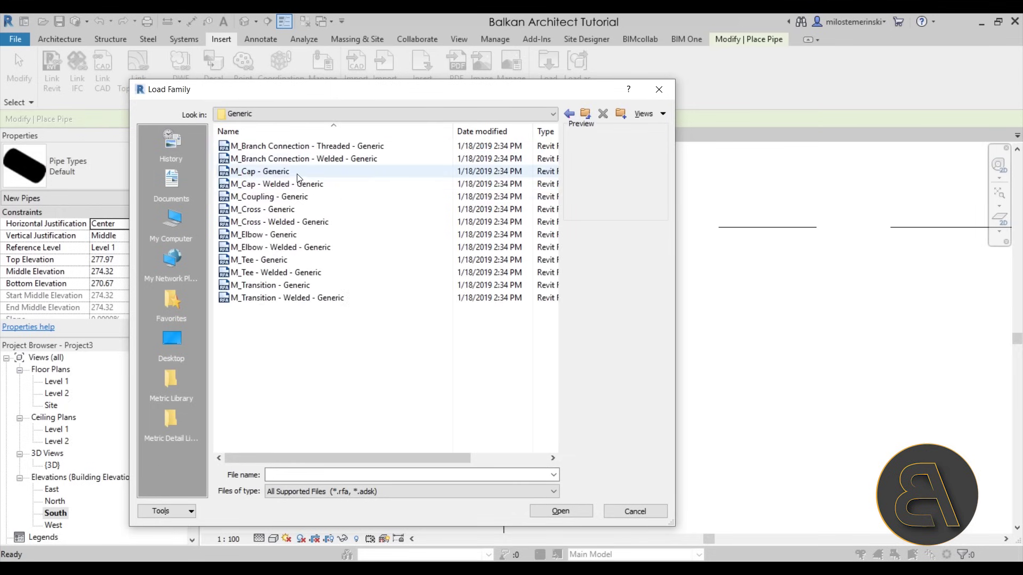
click(287, 209)
click(282, 235)
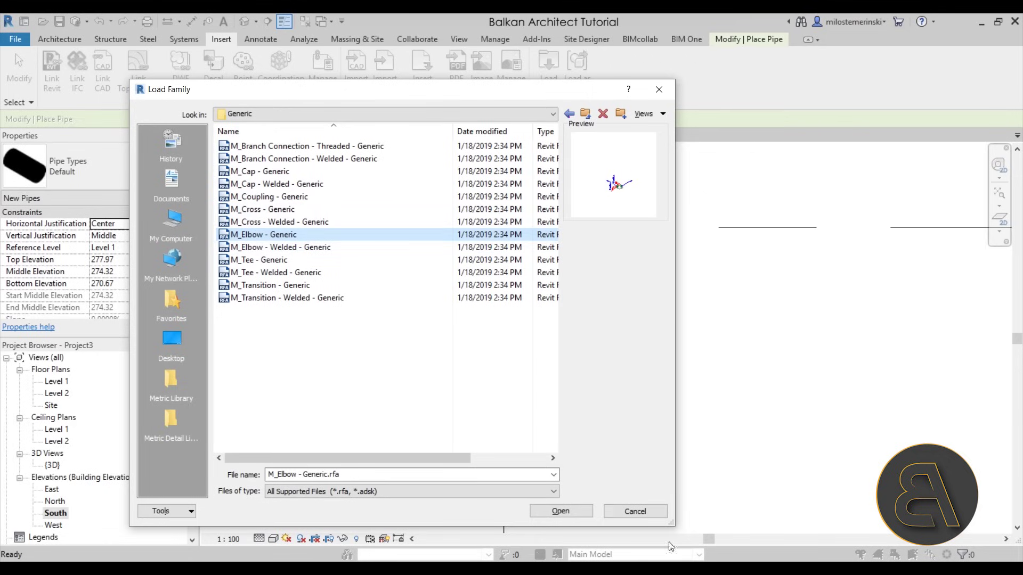
click(539, 511)
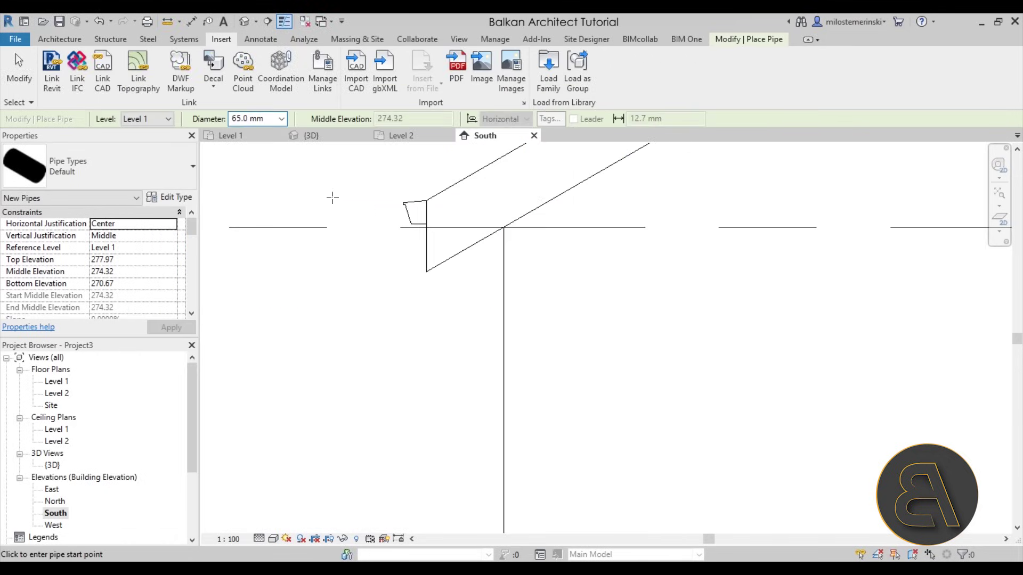
Step: Assign M_Elbow - Generic: Standard as the elbow for all sizes in the Default pipe type's routing preferences
click(176, 198)
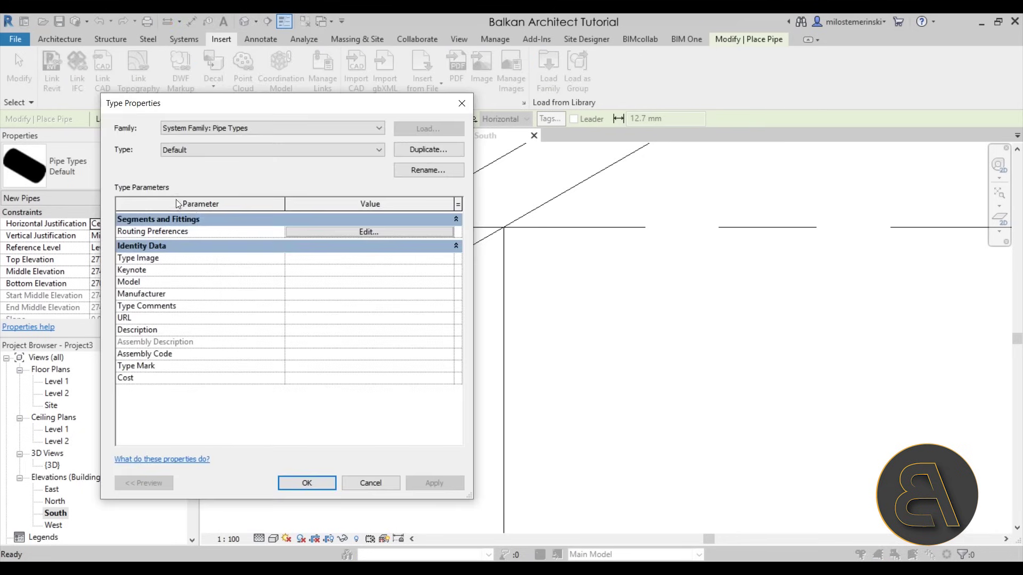
click(311, 234)
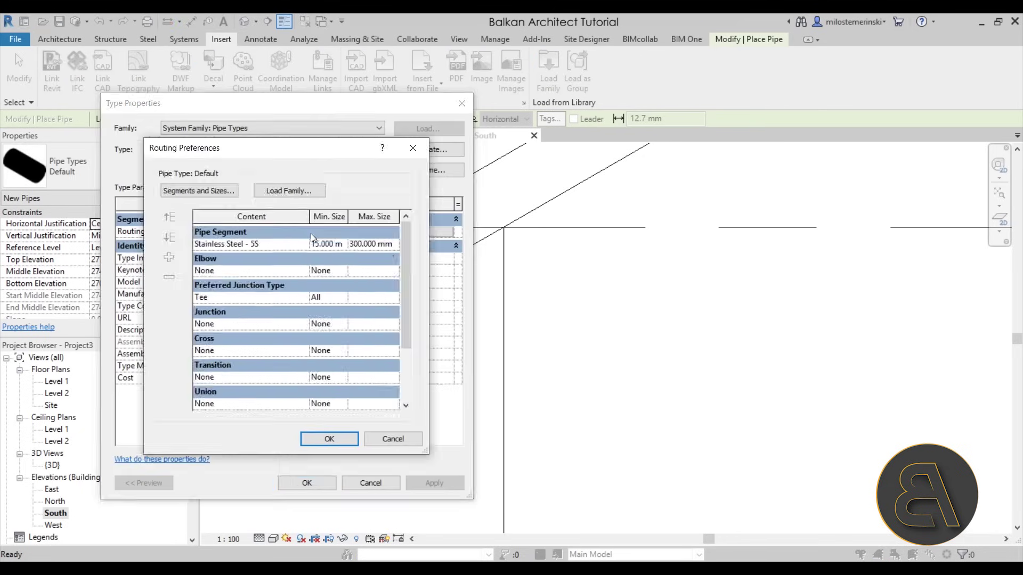
click(301, 271)
click(301, 271)
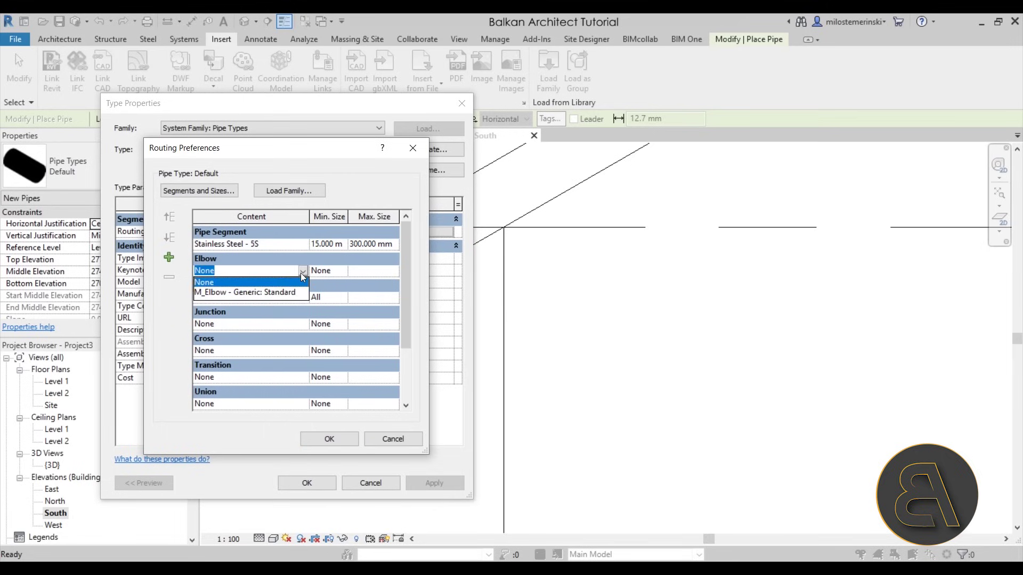
click(229, 293)
click(342, 271)
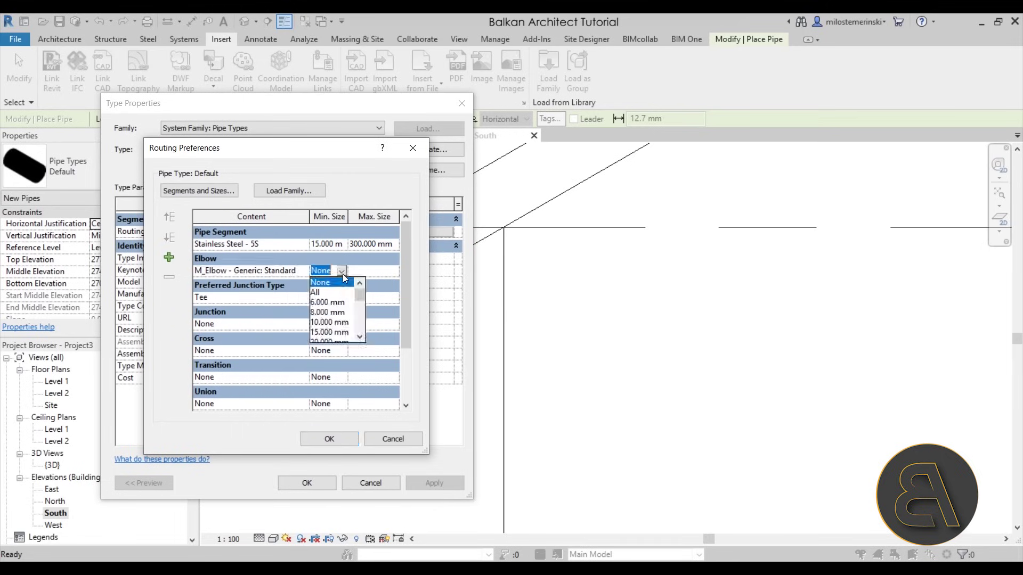
click(314, 294)
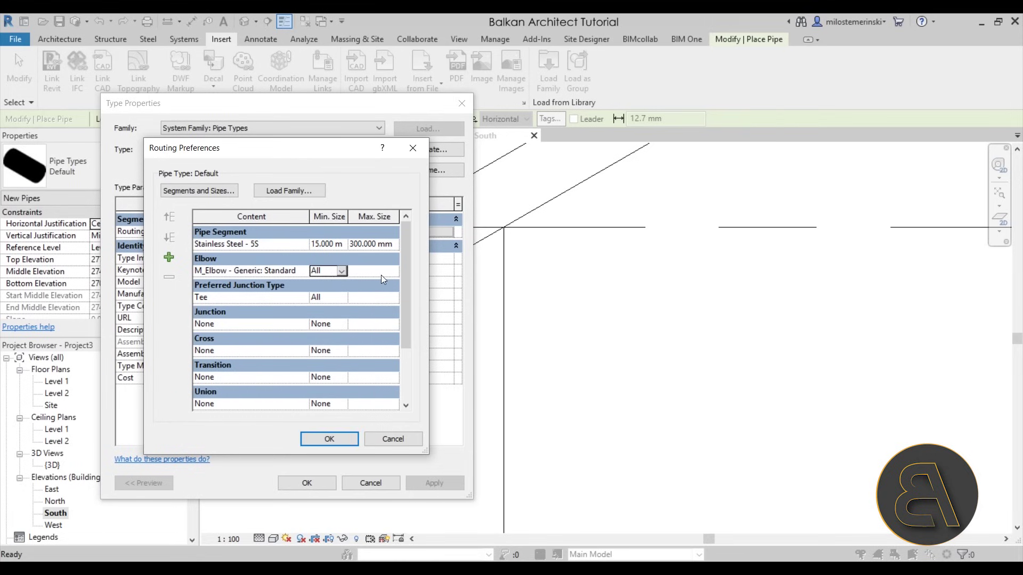
click(330, 439)
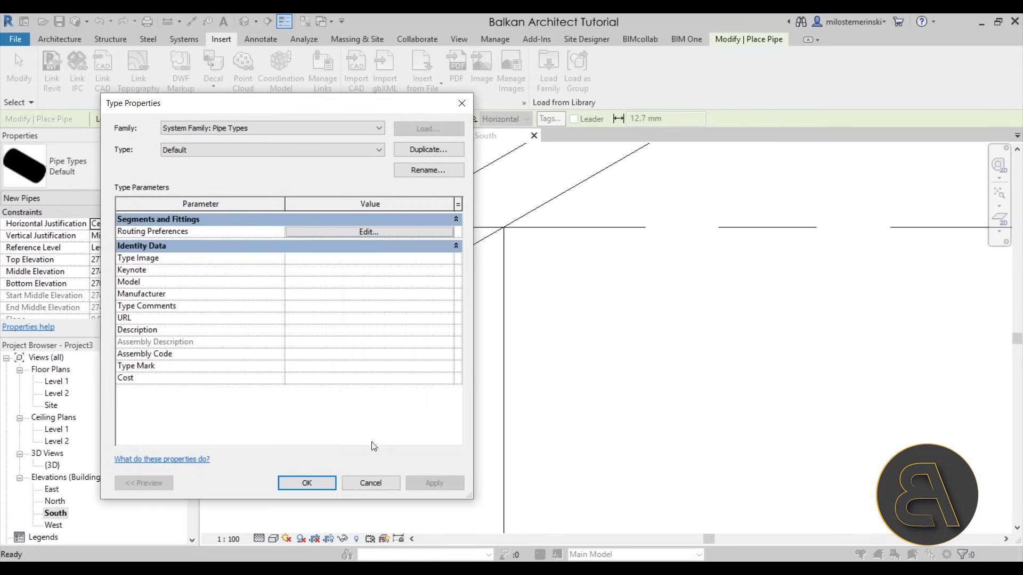
click(432, 484)
key(Return)
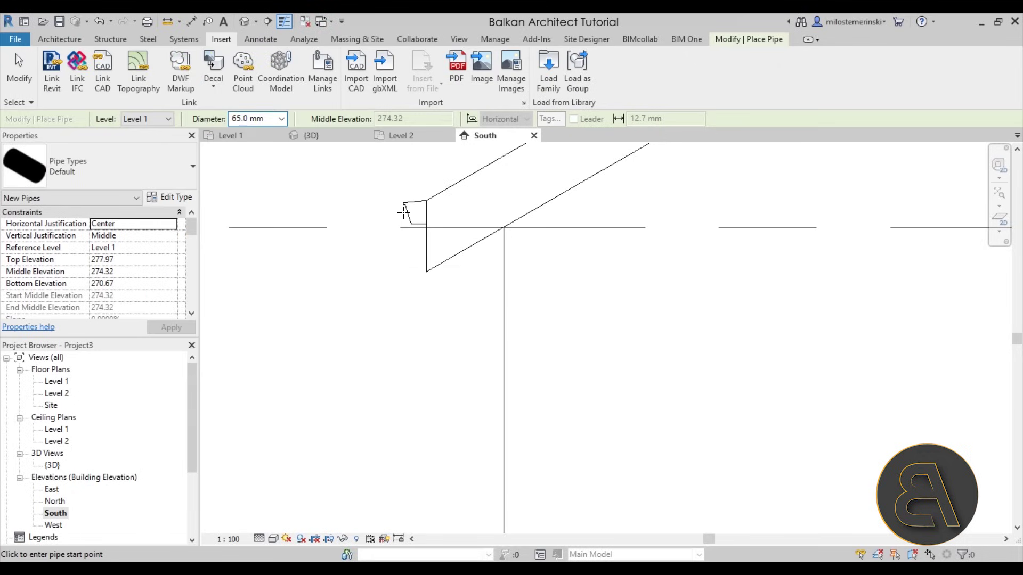
Step: Draw a 65 mm downspout from the gutter's underside: vertical, angled 60° off vertical towards the wall, and vertical again to just above Level 1
scroll(430, 228, up, 5)
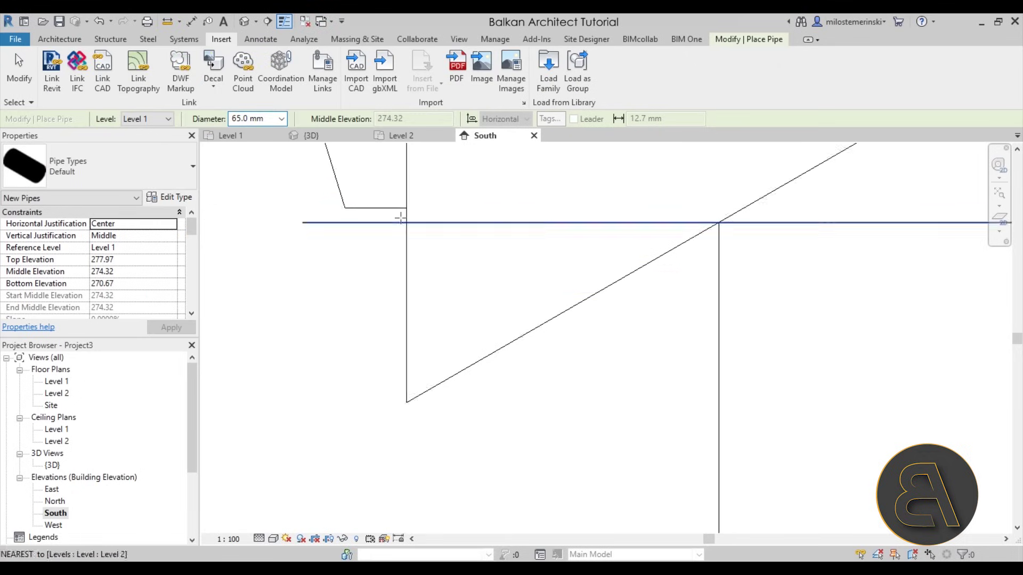
click(369, 205)
middle_drag(365, 292, 385, 170)
click(384, 206)
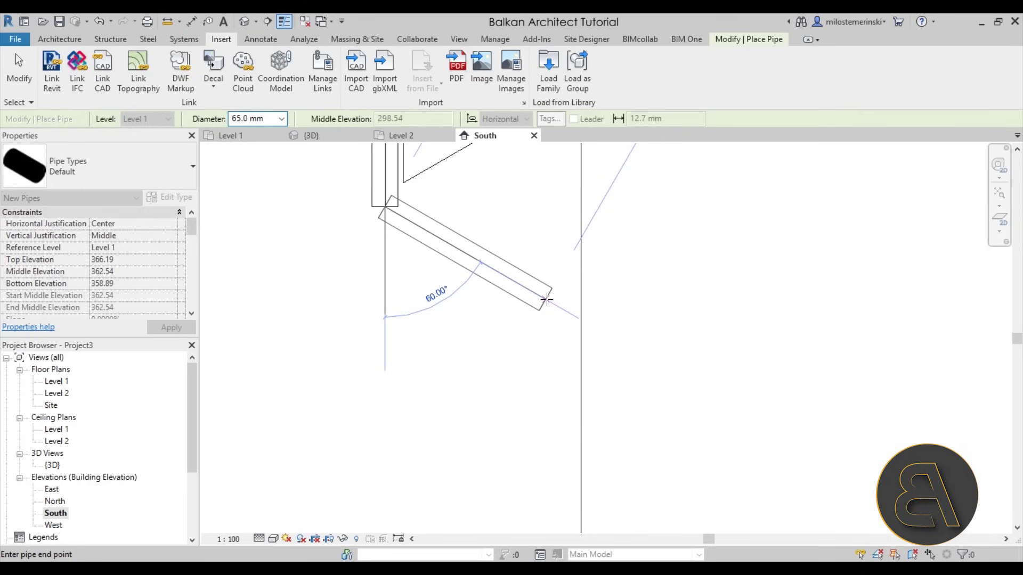
click(547, 300)
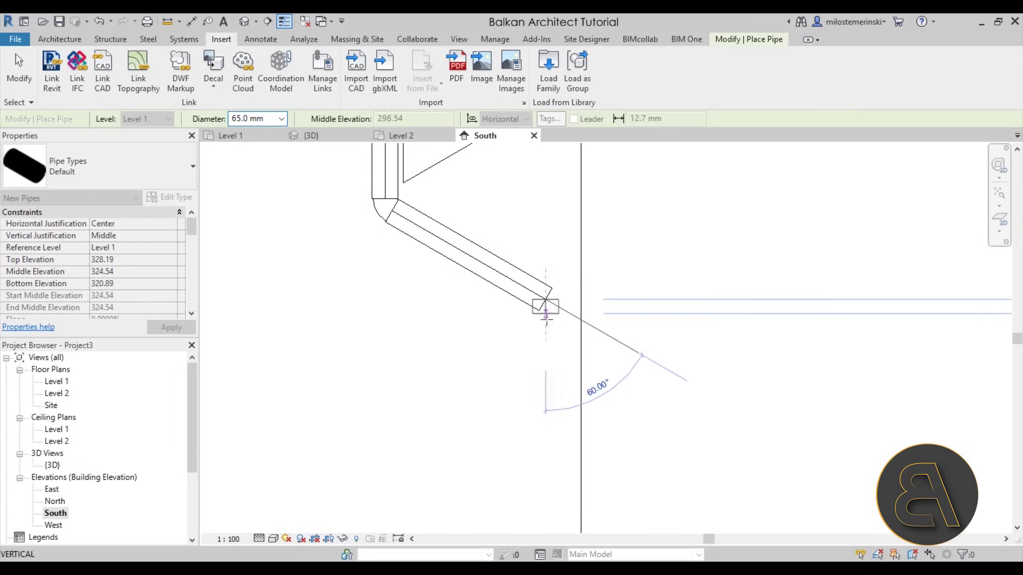
middle_drag(548, 341, 550, 215)
middle_drag(542, 319, 528, 289)
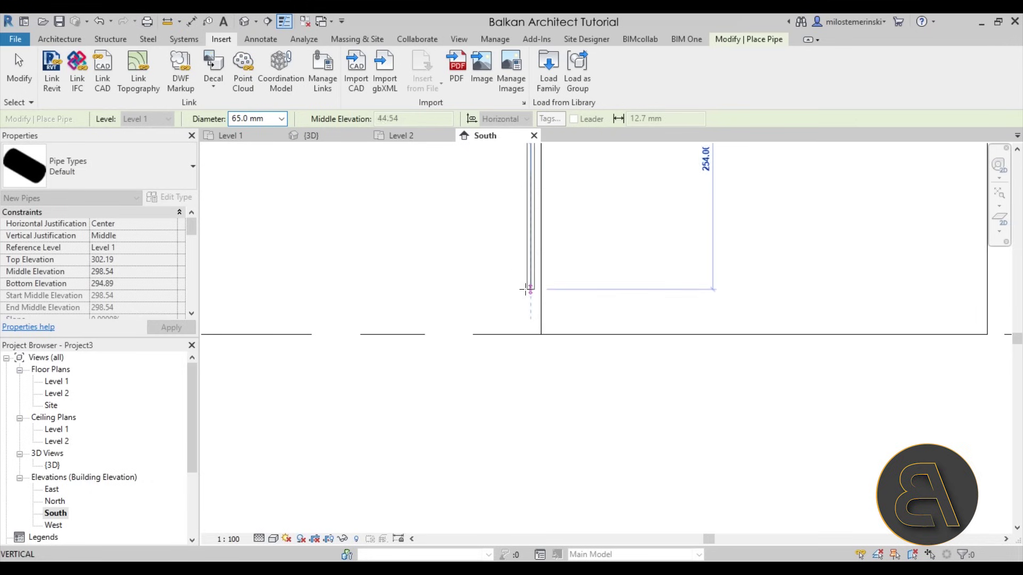
click(530, 327)
key(Escape)
key(Escape)
Step: Examine the downspout in the South elevation and in 3D to compare its position with the house
click(532, 322)
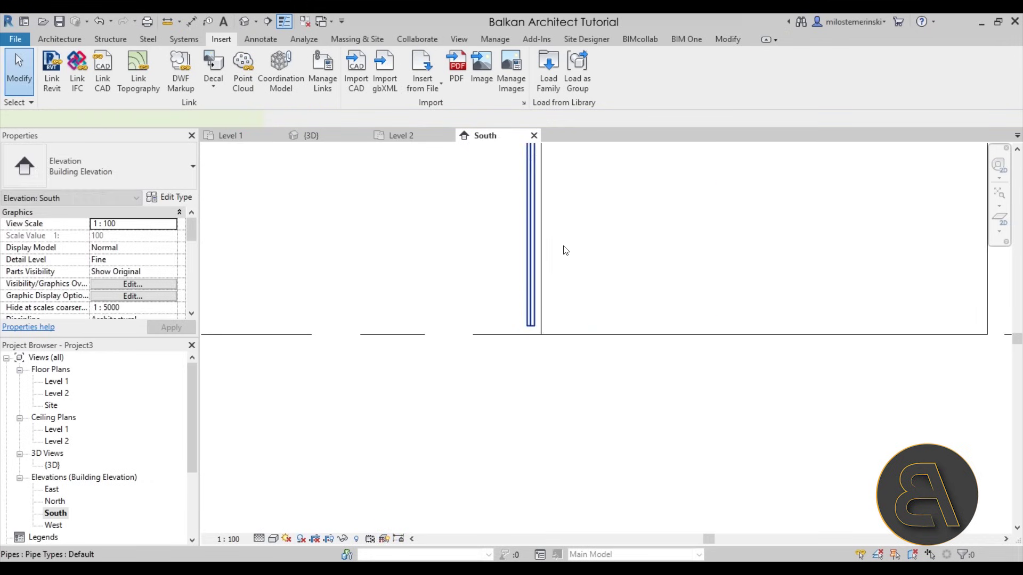
middle_drag(564, 251, 528, 374)
scroll(518, 411, up, 1)
click(530, 398)
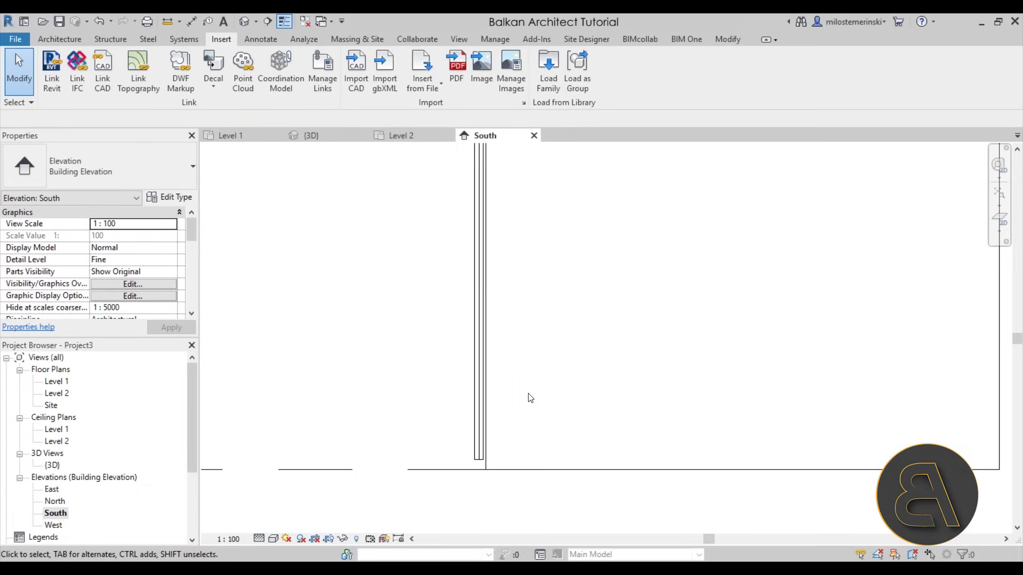
scroll(621, 244, up, 2)
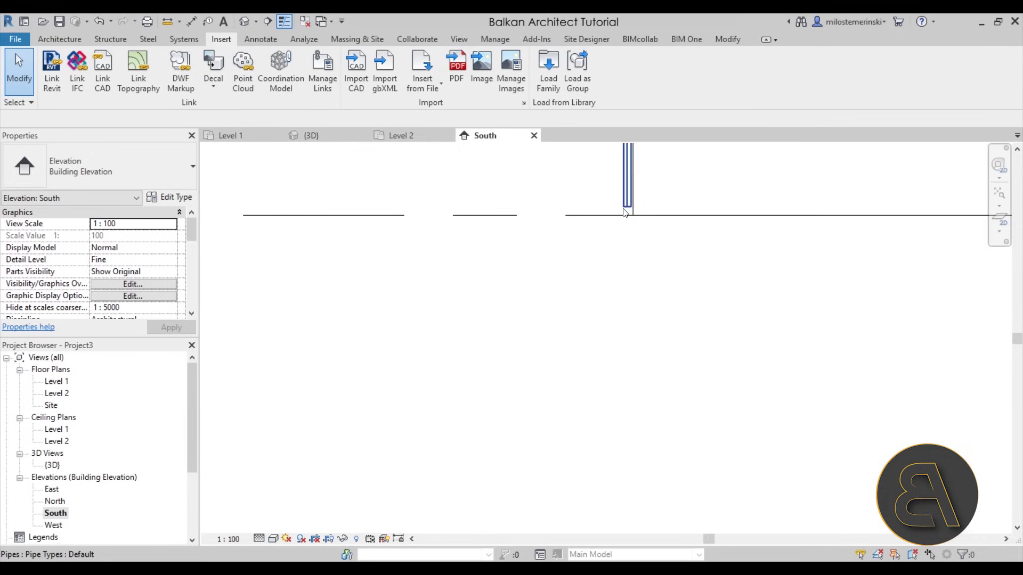
scroll(659, 320, down, 5)
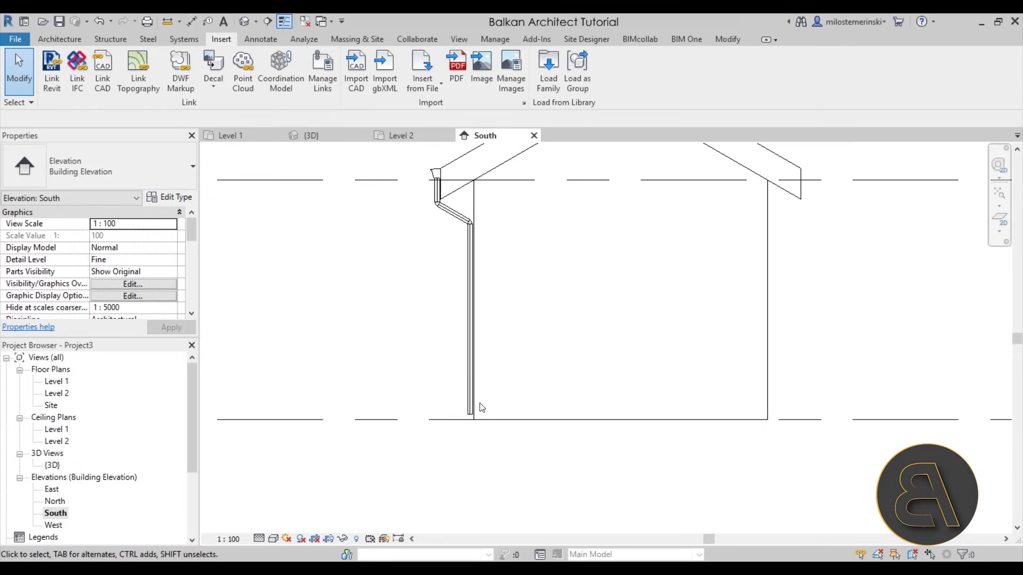
scroll(427, 280, up, 2)
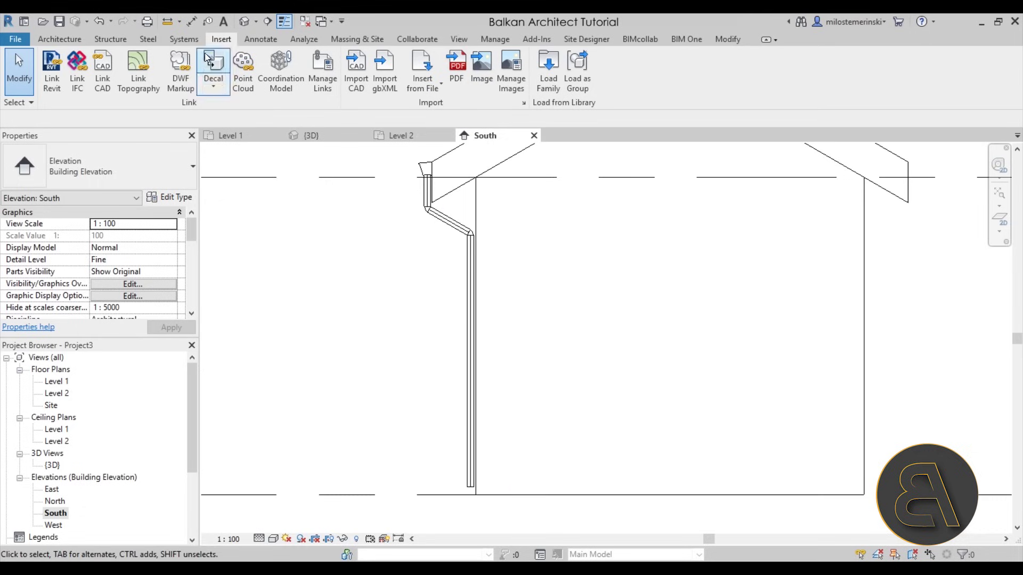
click(245, 21)
shift+middle_drag(586, 298, 691, 291)
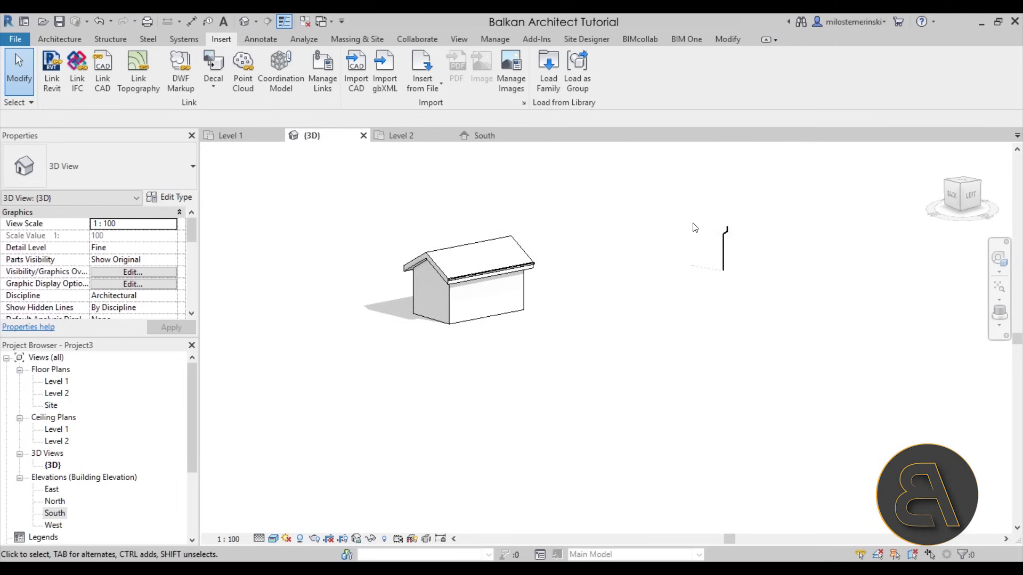
Step: Move the whole downspout in the Level 1 plan straight towards the house onto the Gutter RP reference plane
drag(690, 202, 815, 354)
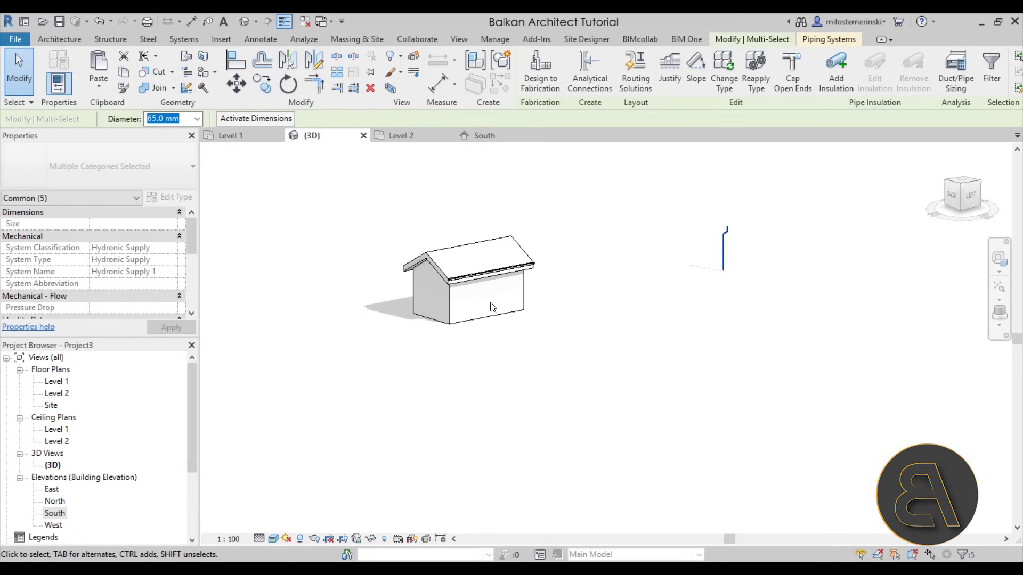
double_click(57, 381)
scroll(514, 455, down, 3)
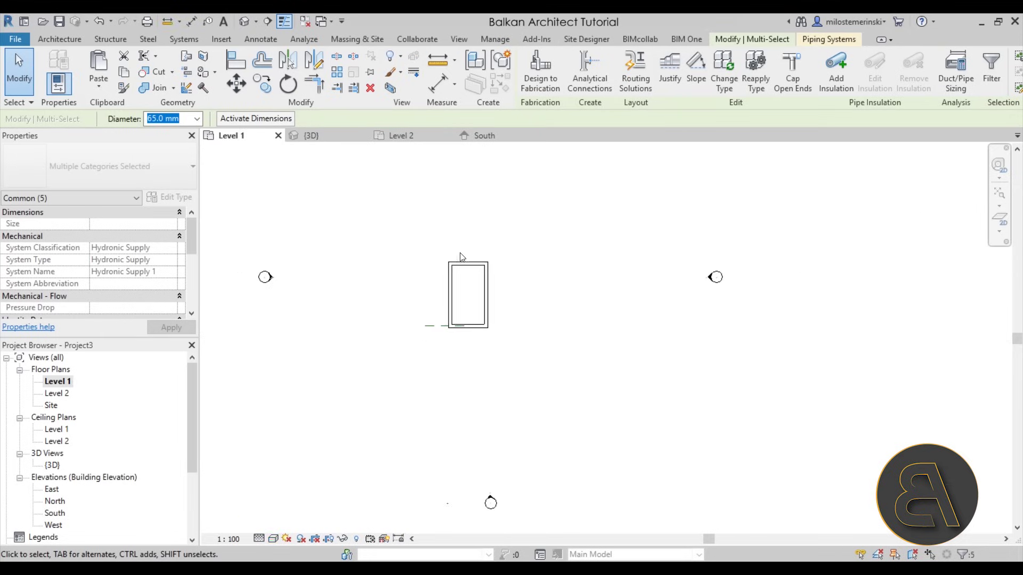
middle_drag(514, 456, 525, 375)
scroll(464, 458, up, 2)
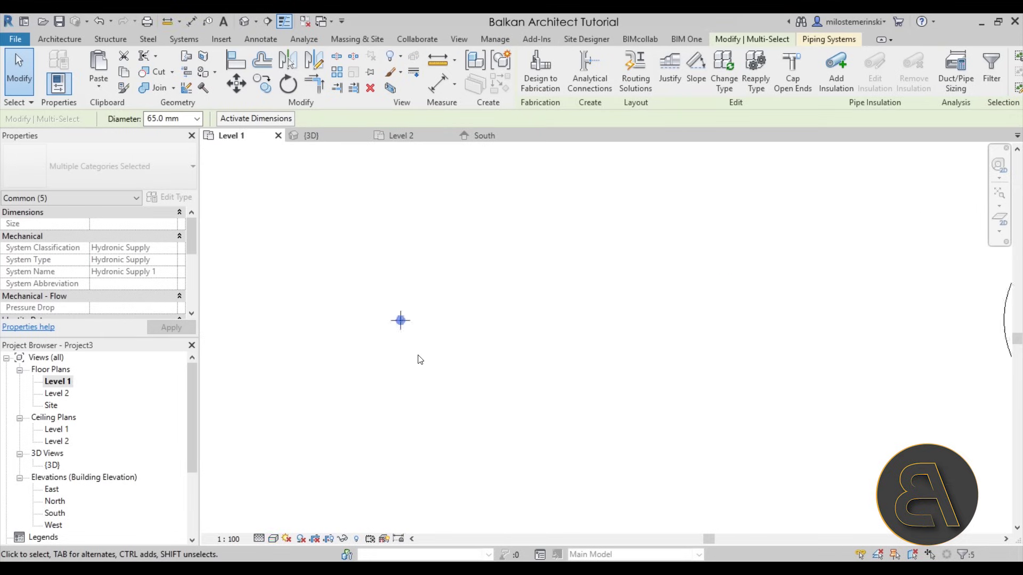
scroll(405, 326, up, 3)
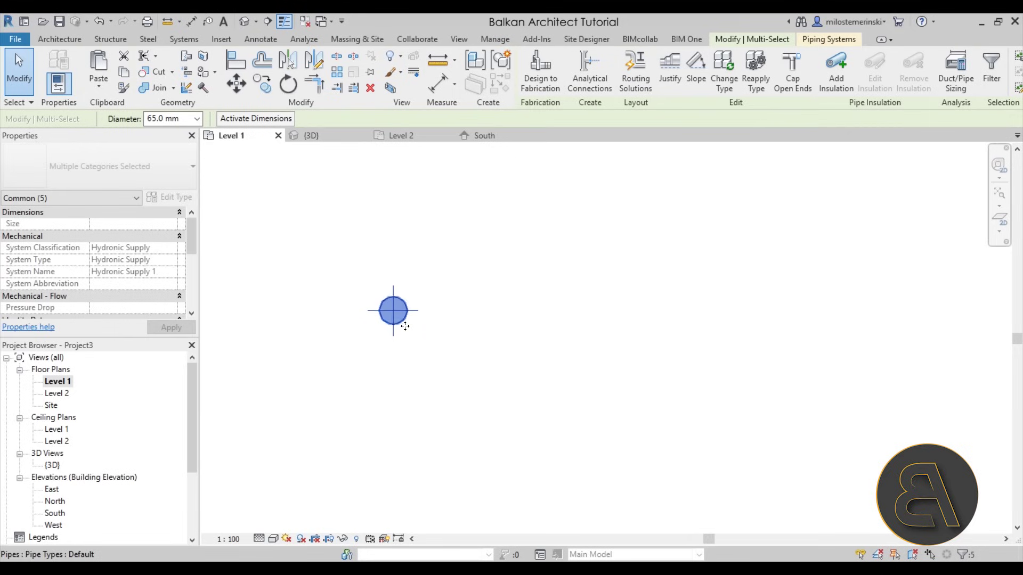
click(236, 83)
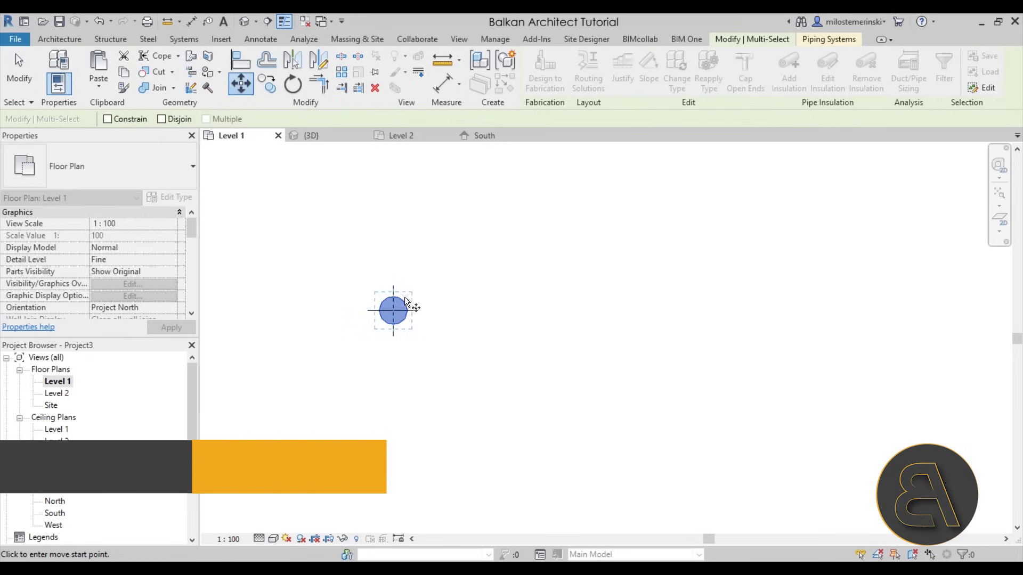
click(379, 312)
mouse_move(377, 242)
middle_down()
mouse_move(376, 221)
mouse_move(362, 564)
middle_up()
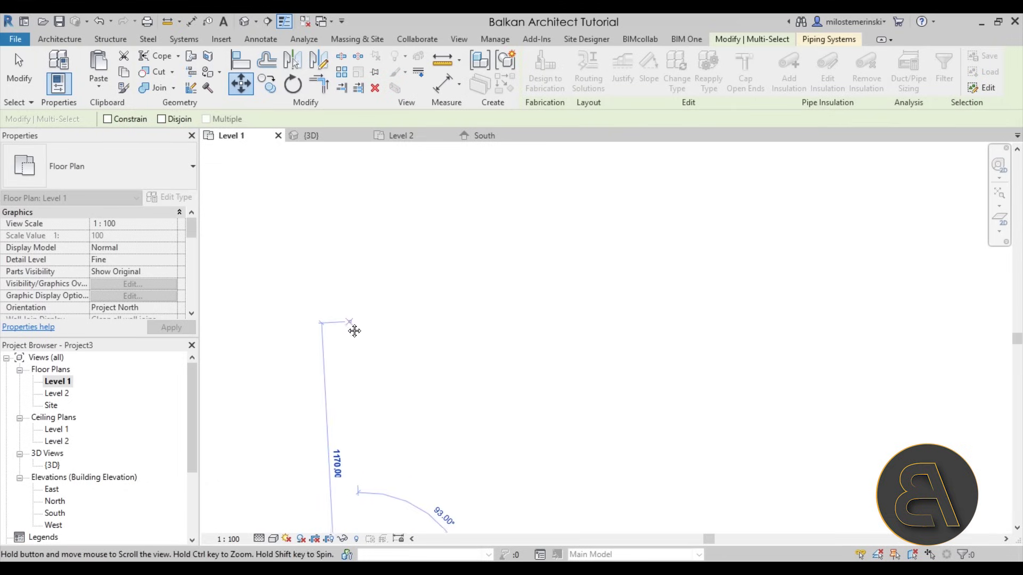
middle_drag(353, 331, 361, 365)
click(379, 303)
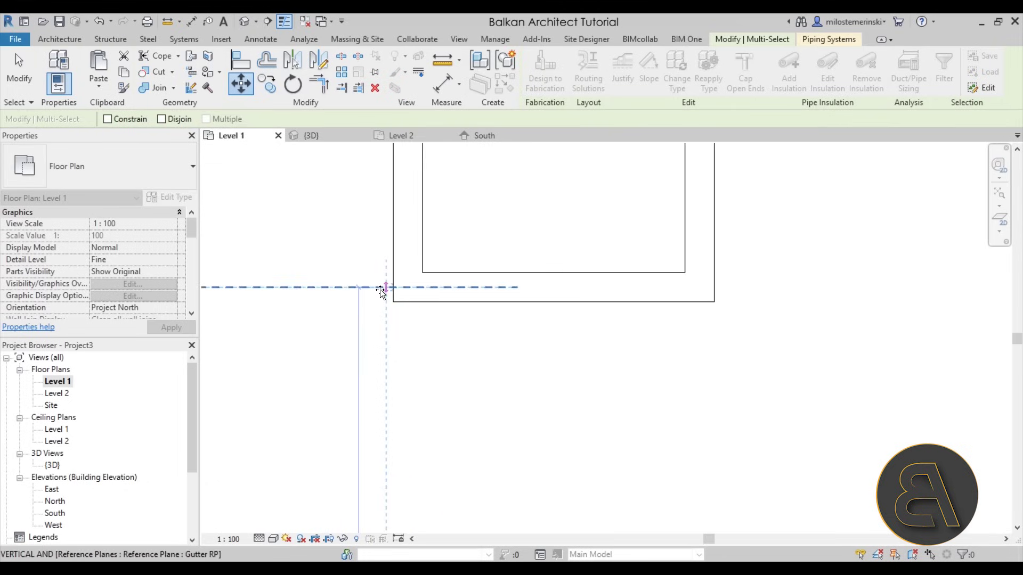
key(Escape)
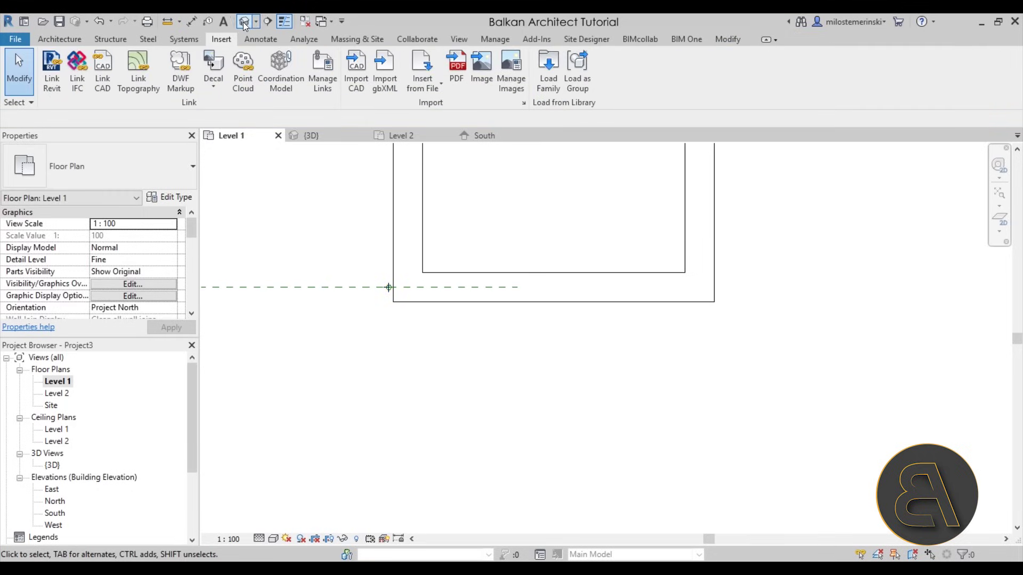
Step: Examine in 3D how the downspout meets the gutter and runs down the wall near the corner
click(244, 22)
scroll(532, 334, up, 5)
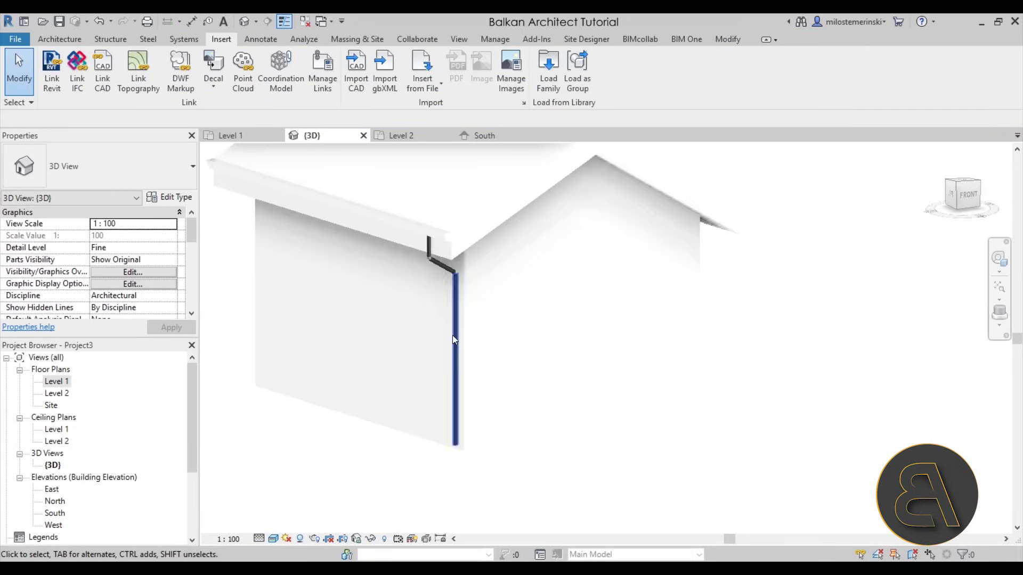
scroll(580, 414, down, 3)
mouse_move(580, 414)
shift+middle_down()
mouse_move(565, 405)
mouse_move(575, 411)
shift+middle_up()
scroll(467, 334, up, 3)
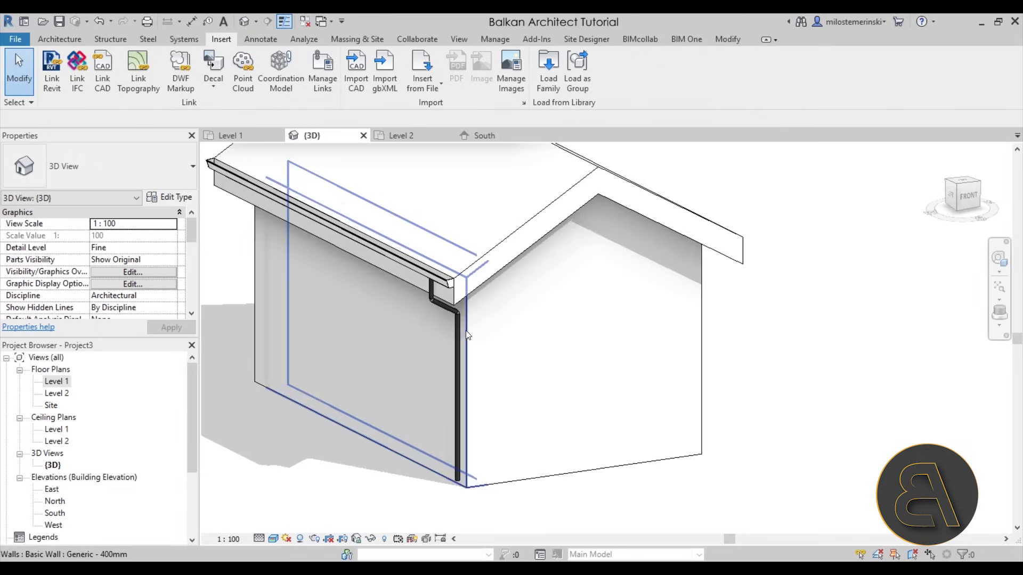
scroll(467, 334, up, 2)
scroll(475, 334, down, 5)
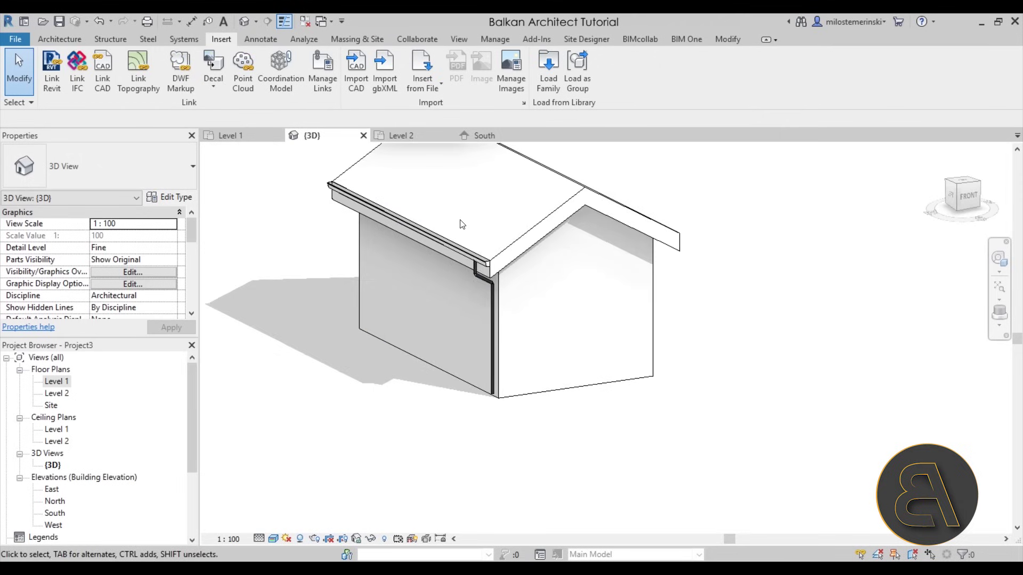
Step: Mirror a copy of the complete downspout in the Site plan about a horizontal axis drawn through the middle of the roof's length
drag(479, 295, 525, 405)
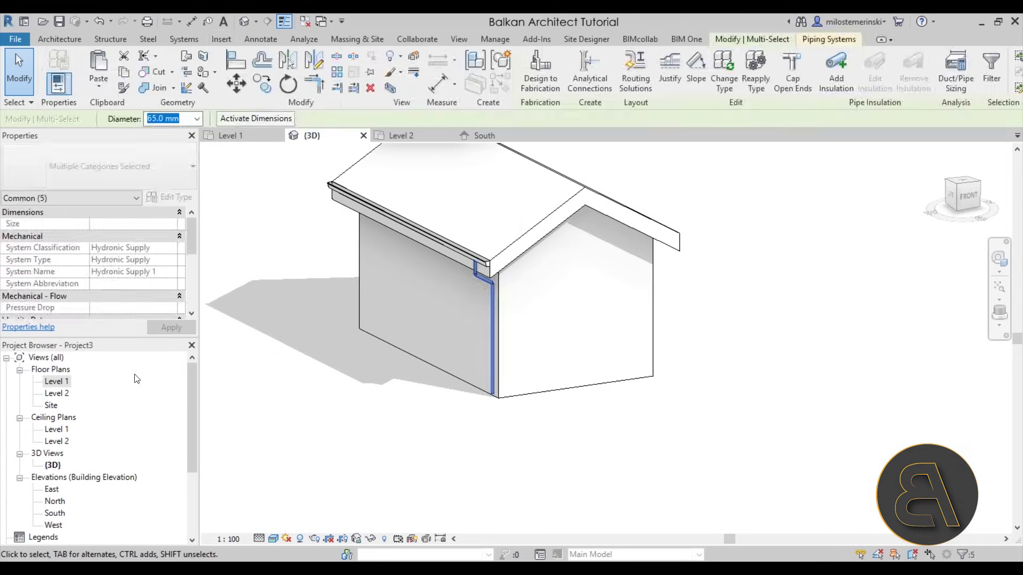
double_click(54, 405)
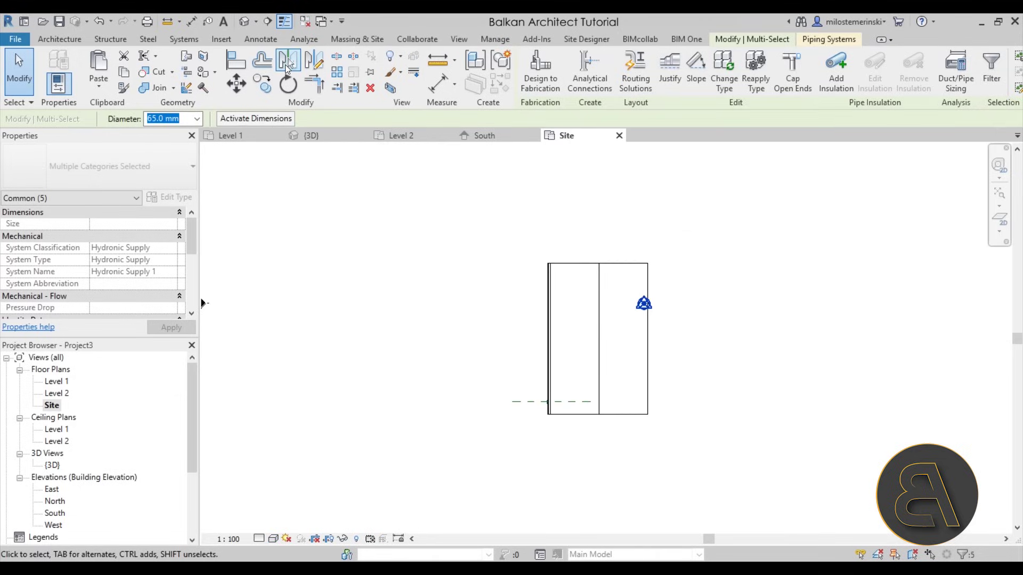
click(319, 68)
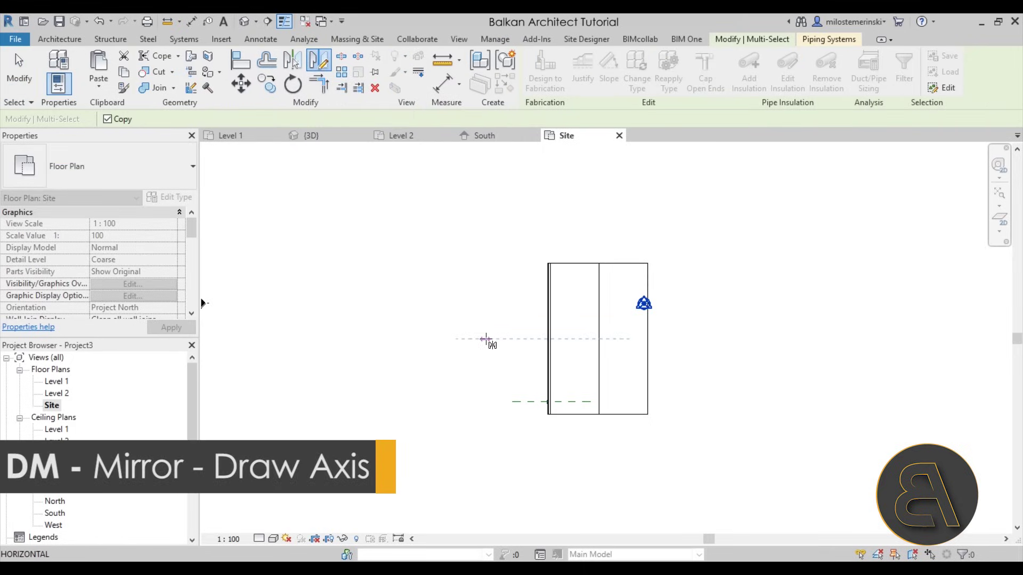
click(486, 340)
key(Escape)
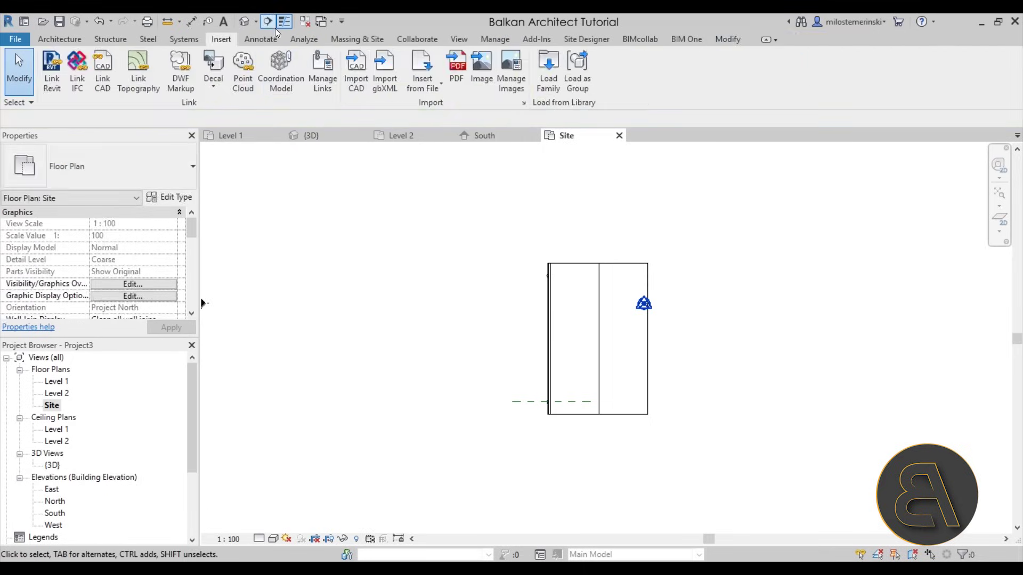
Step: Examine in 3D how the two downspouts connect to the gutter and run down the wall at both ends
click(245, 23)
shift+middle_drag(480, 410, 568, 438)
scroll(420, 267, up, 5)
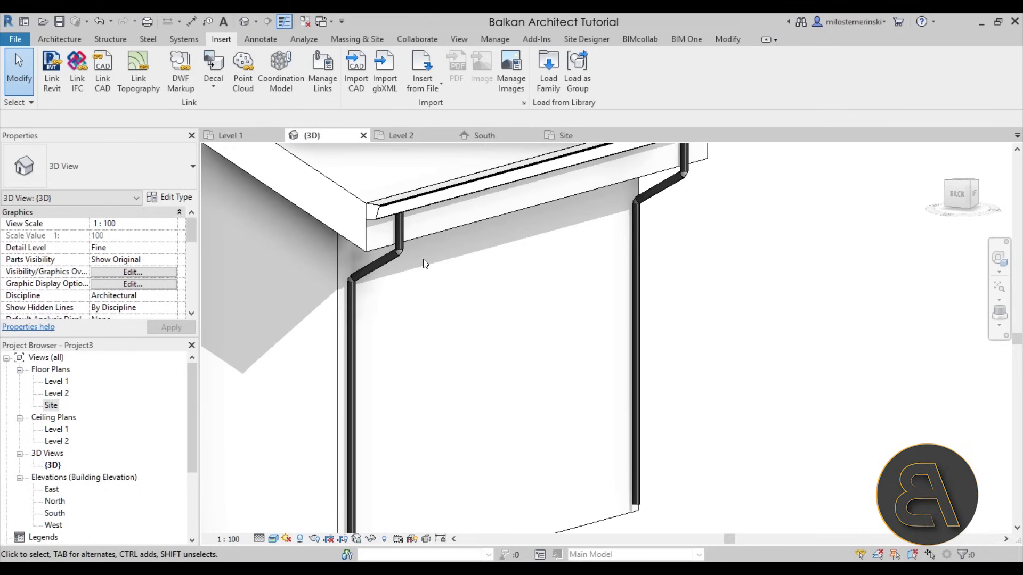
middle_drag(442, 260, 462, 319)
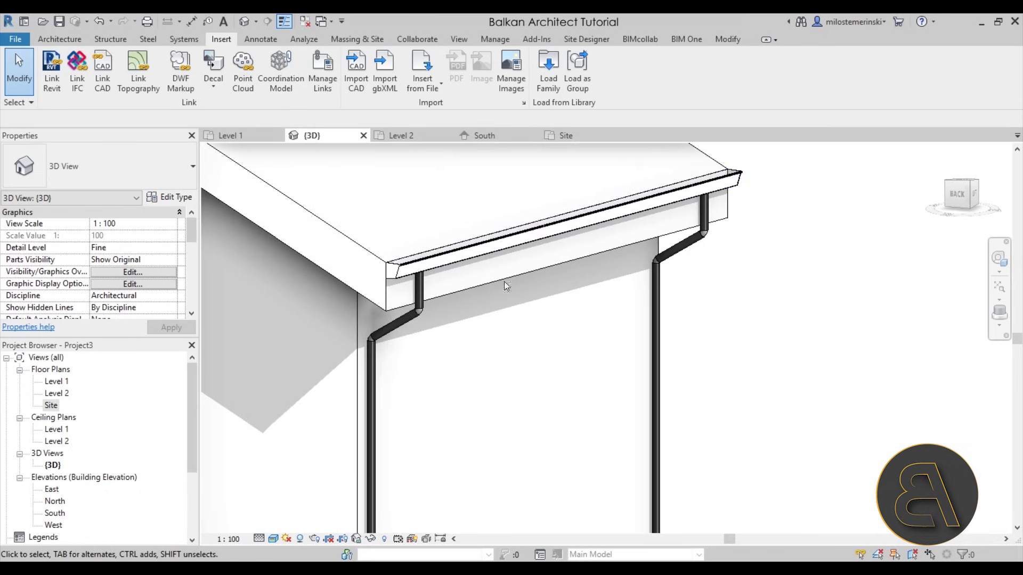
shift+middle_drag(405, 495, 464, 280)
Step: Inspect the type properties and instance properties of the short vertical pipe directly below the gutter at the near corner
click(461, 283)
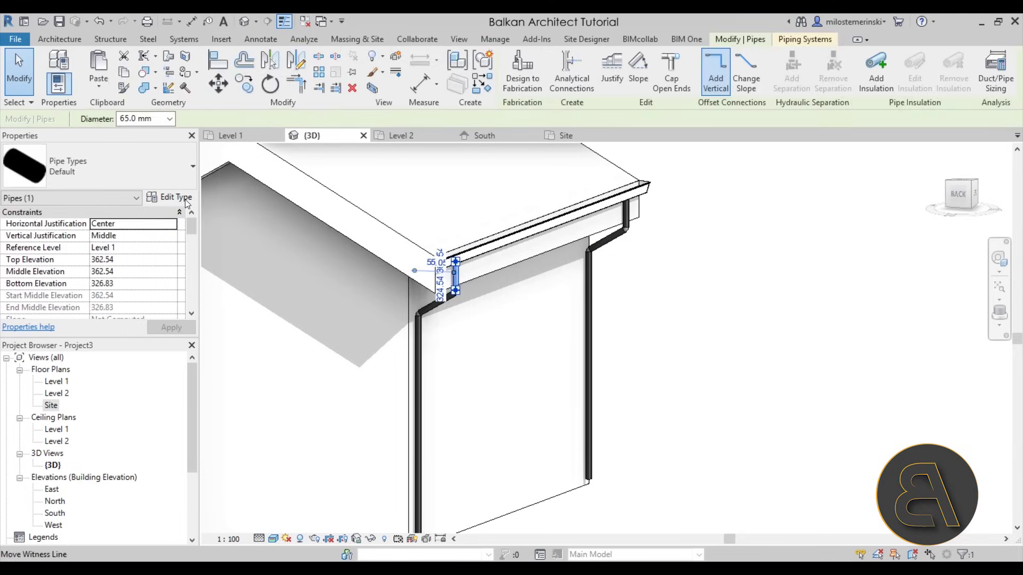
click(177, 200)
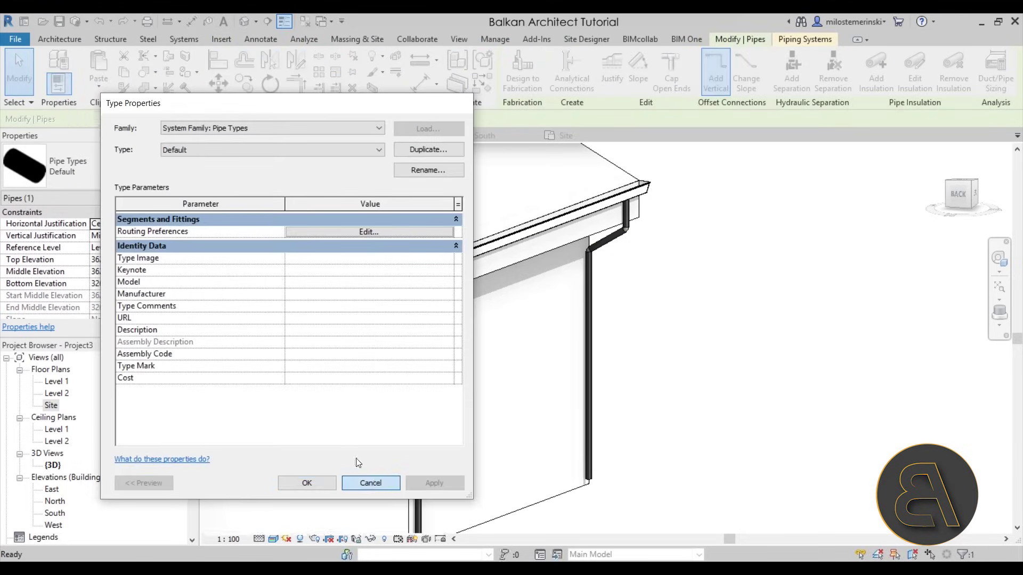
click(368, 482)
scroll(156, 261, down, 10)
scroll(156, 261, down, 6)
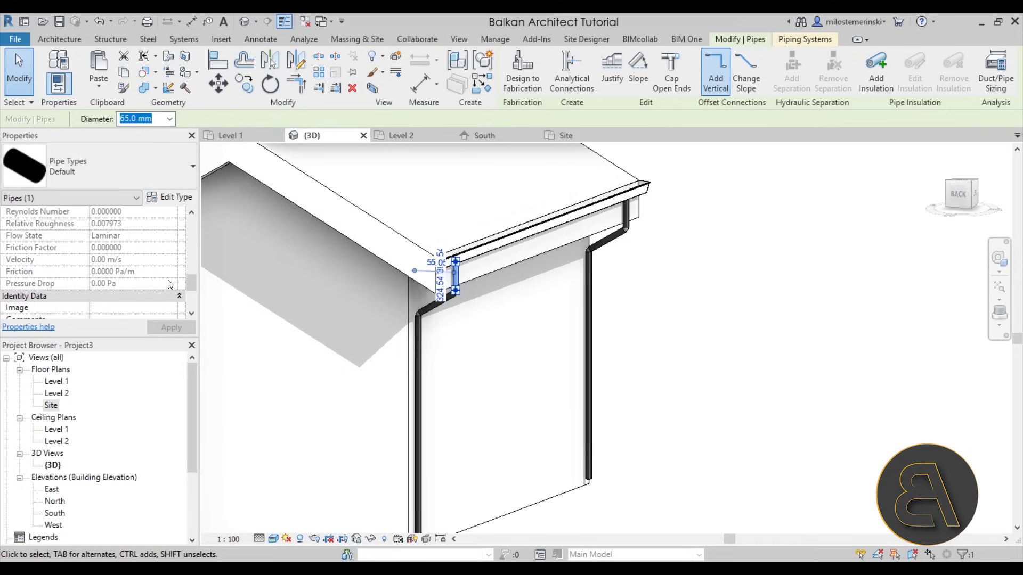
scroll(165, 279, up, 15)
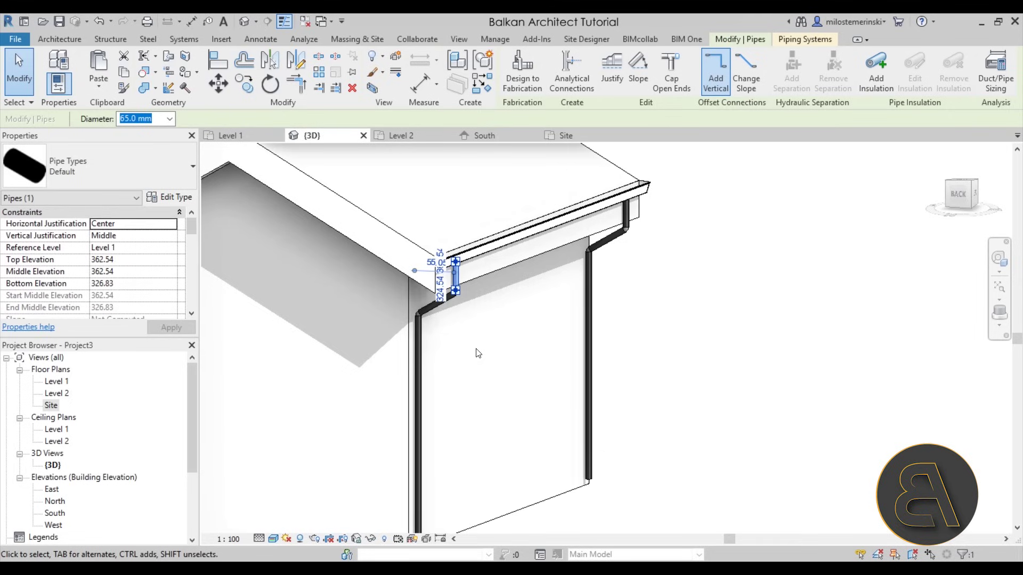
key(Escape)
scroll(481, 340, down, 3)
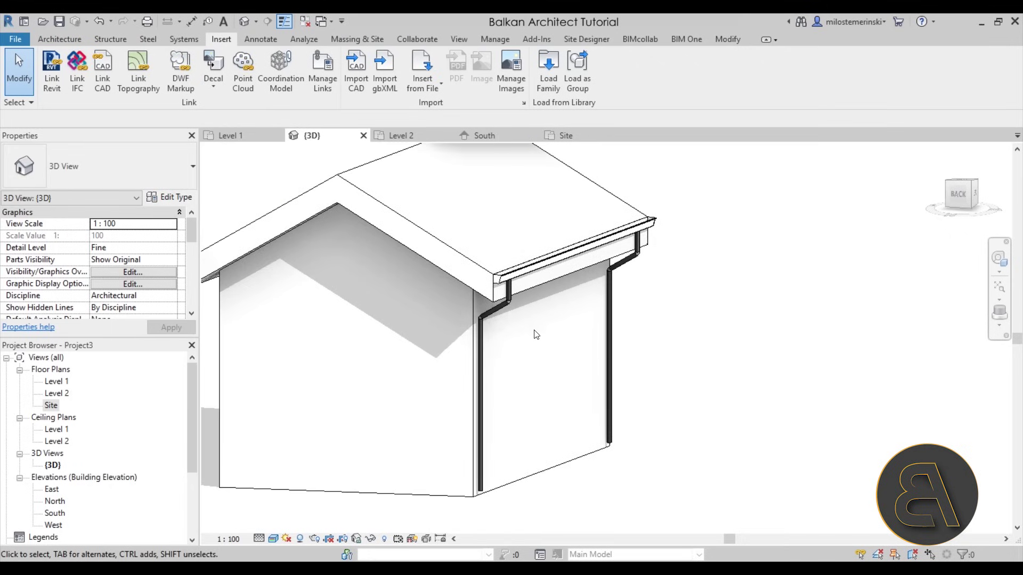
scroll(559, 392, up, 2)
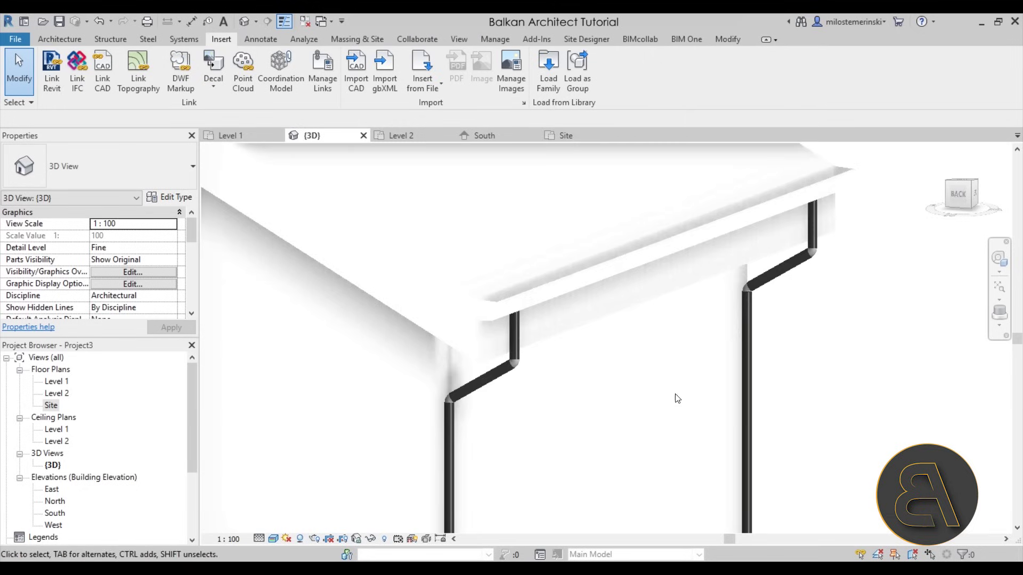
scroll(677, 439, down, 1)
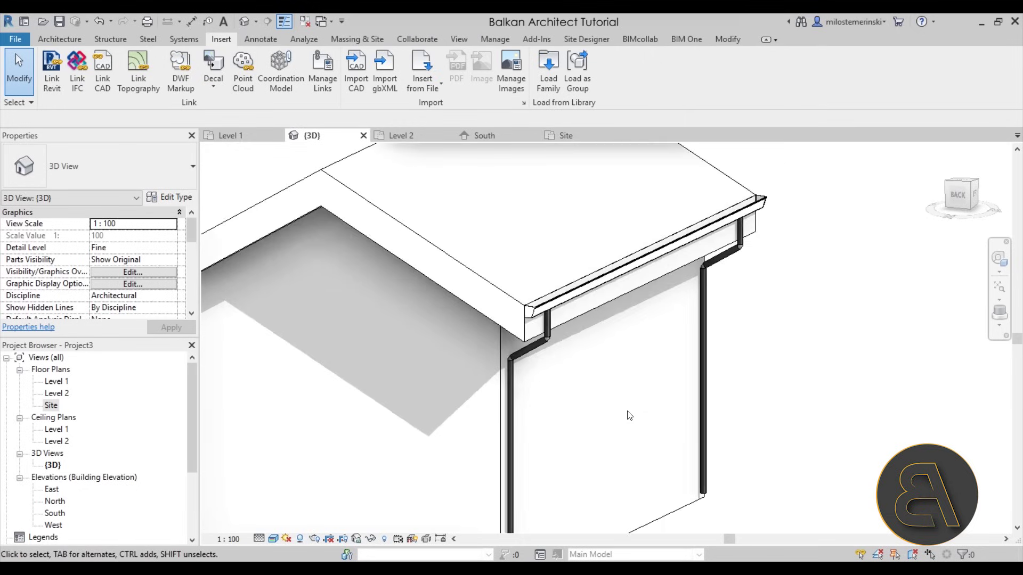